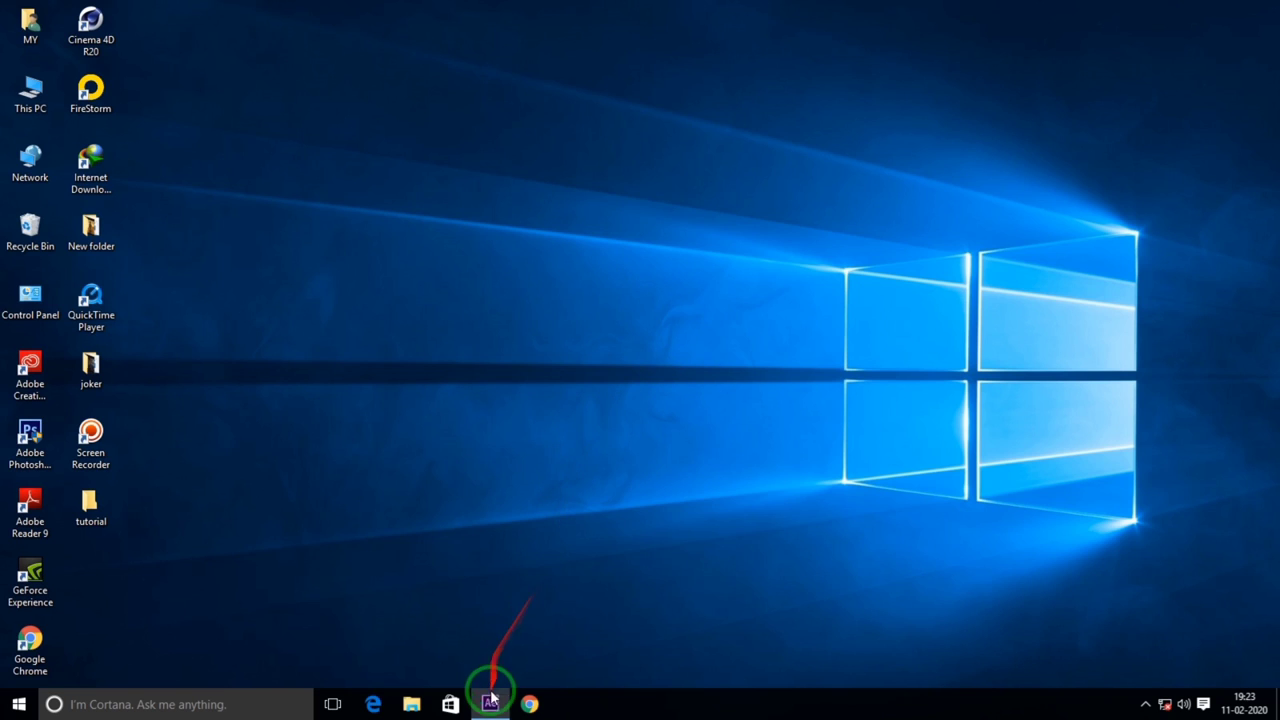
- Restore the After Effects window with tutorial.aep from its taskbar thumbnail
{"action": "mouse_move", "coordinate": [493, 707]}
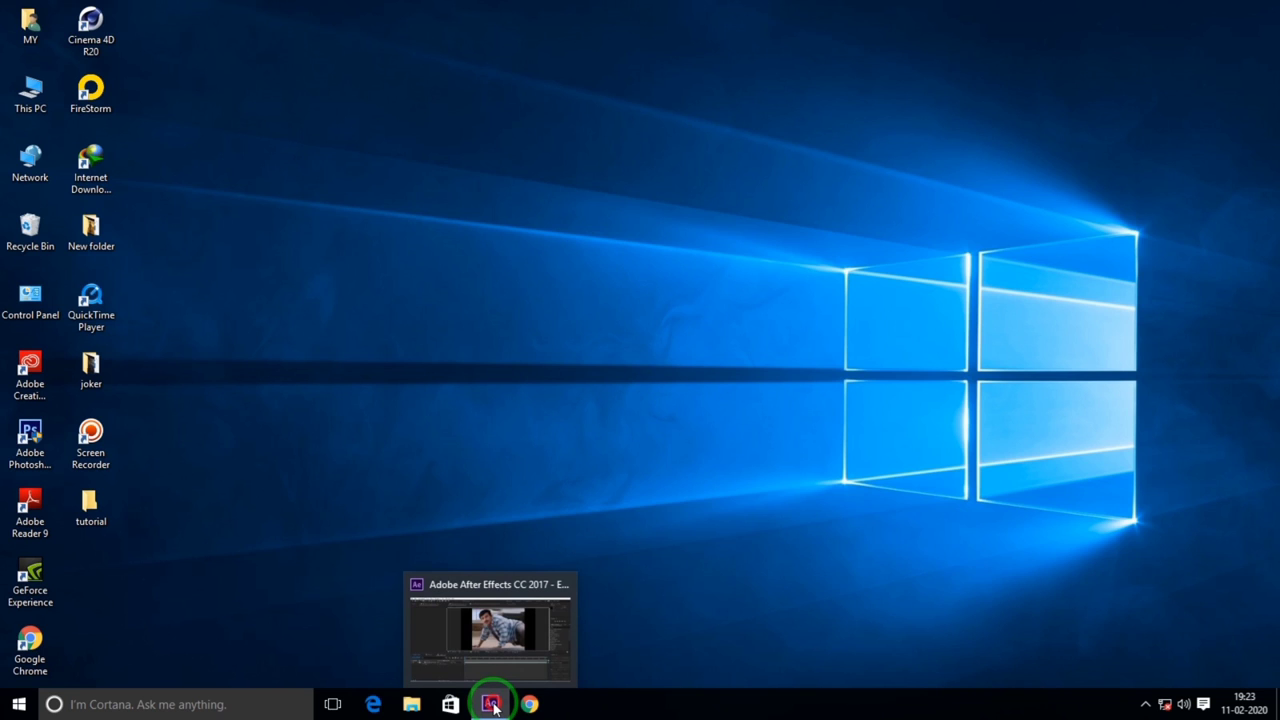
{"action": "left_click", "coordinate": [491, 705]}
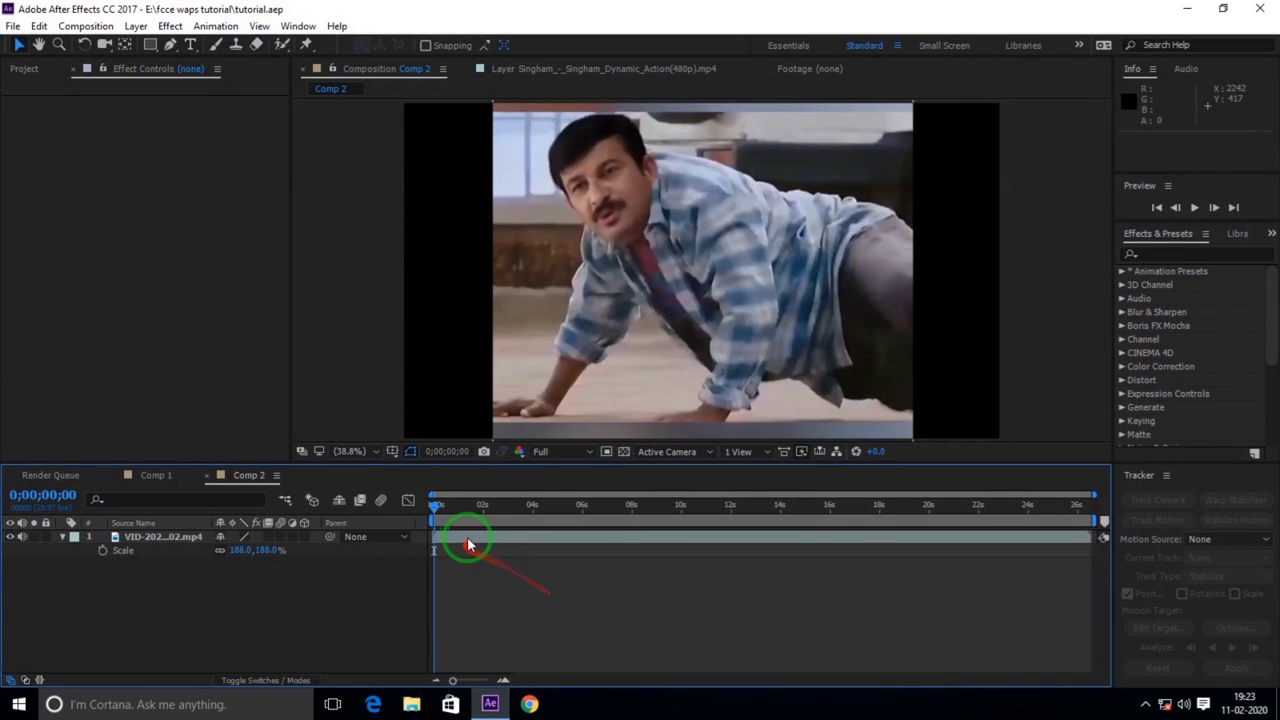
{"action": "left_click_drag", "start_coordinate": [437, 512], "coordinate": [437, 508]}
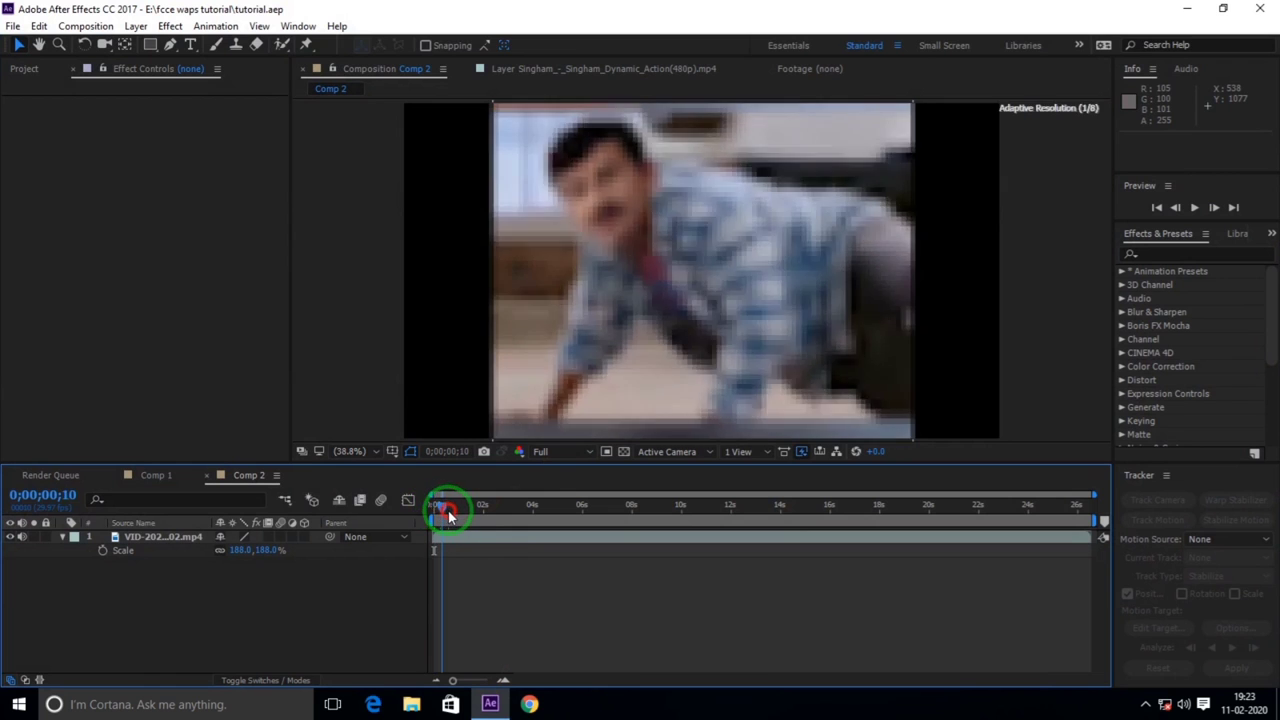
{"action": "left_click", "coordinate": [1192, 207]}
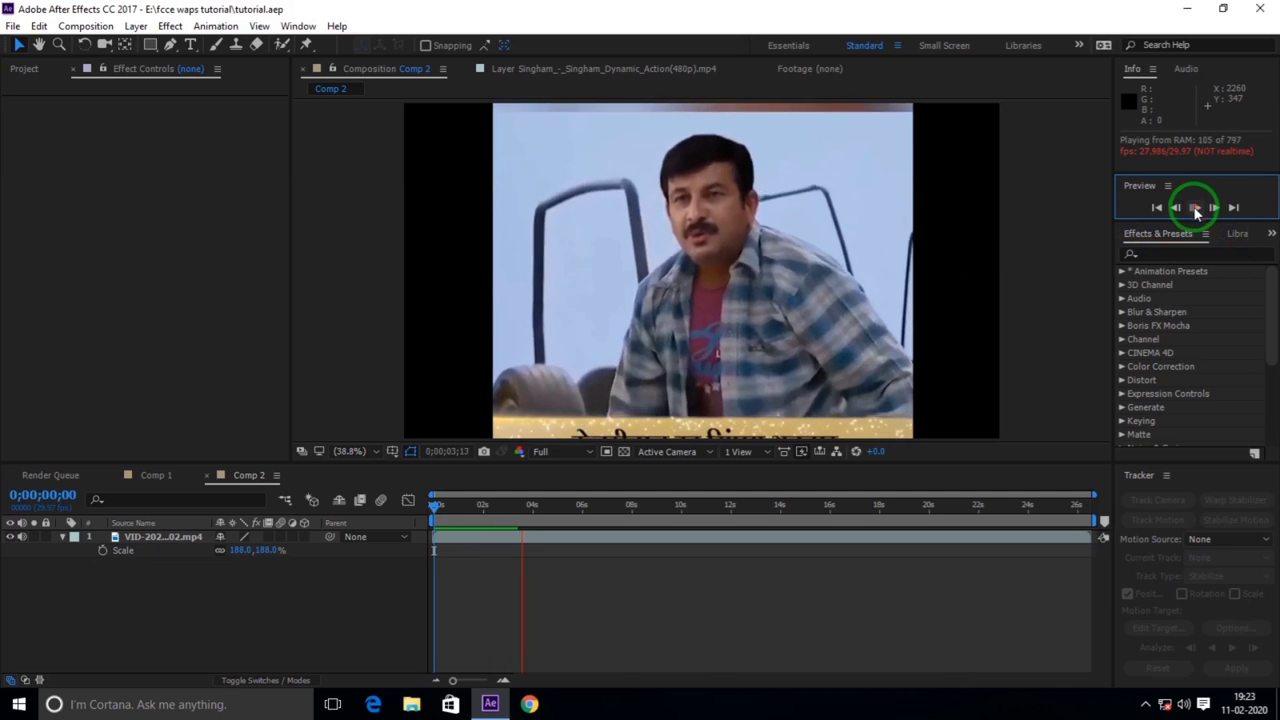
{"action": "left_click", "coordinate": [1194, 207]}
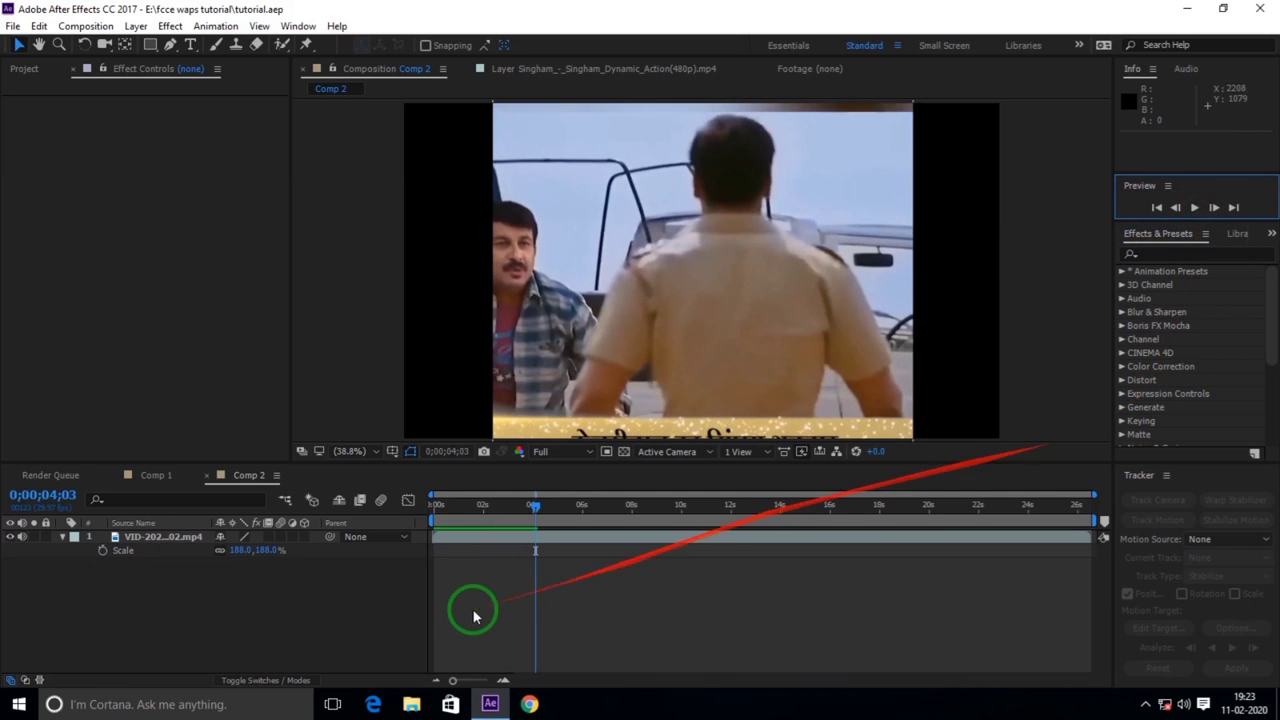
{"action": "left_click_drag", "start_coordinate": [535, 506], "coordinate": [434, 510]}
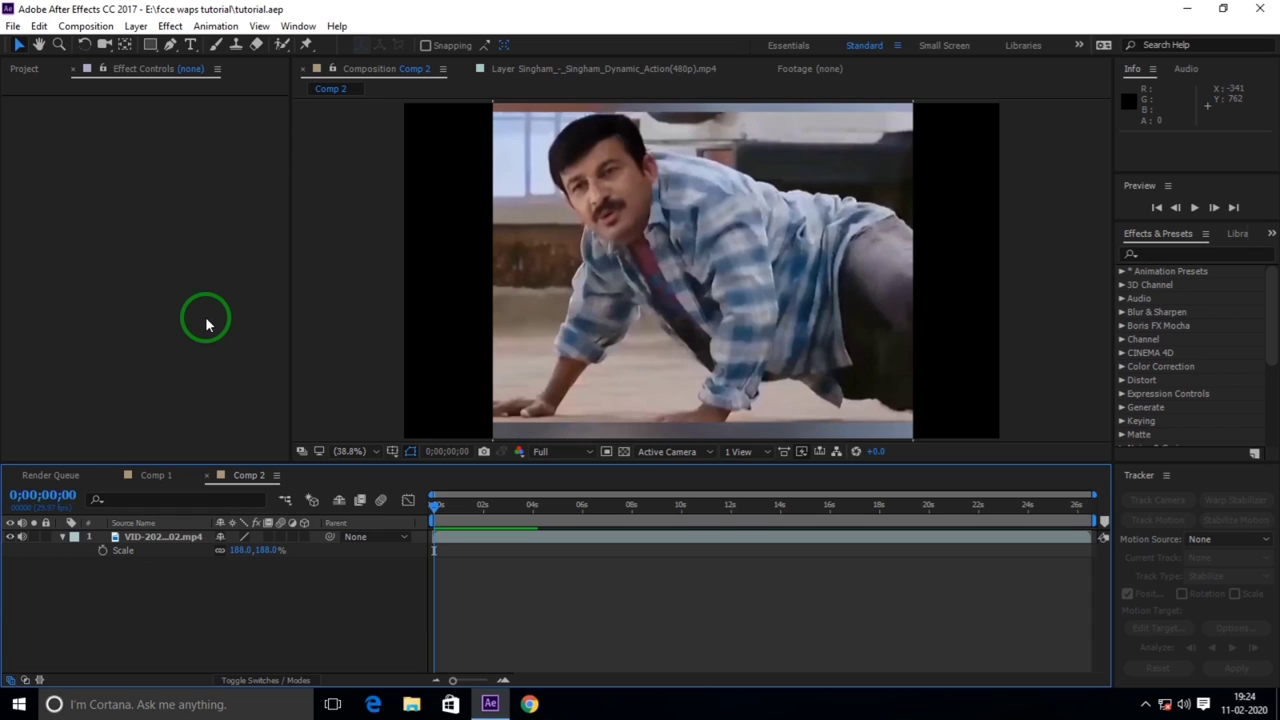
- Scrub through Comp 2's clip to review it, then show the Project panel's items
{"action": "left_click_drag", "start_coordinate": [205, 316], "coordinate": [562, 94]}
{"action": "mouse_move", "coordinate": [434, 503]}
{"action": "left_mouse_down"}
{"action": "mouse_move", "coordinate": [469, 508]}
{"action": "mouse_move", "coordinate": [449, 505]}
{"action": "left_mouse_up"}
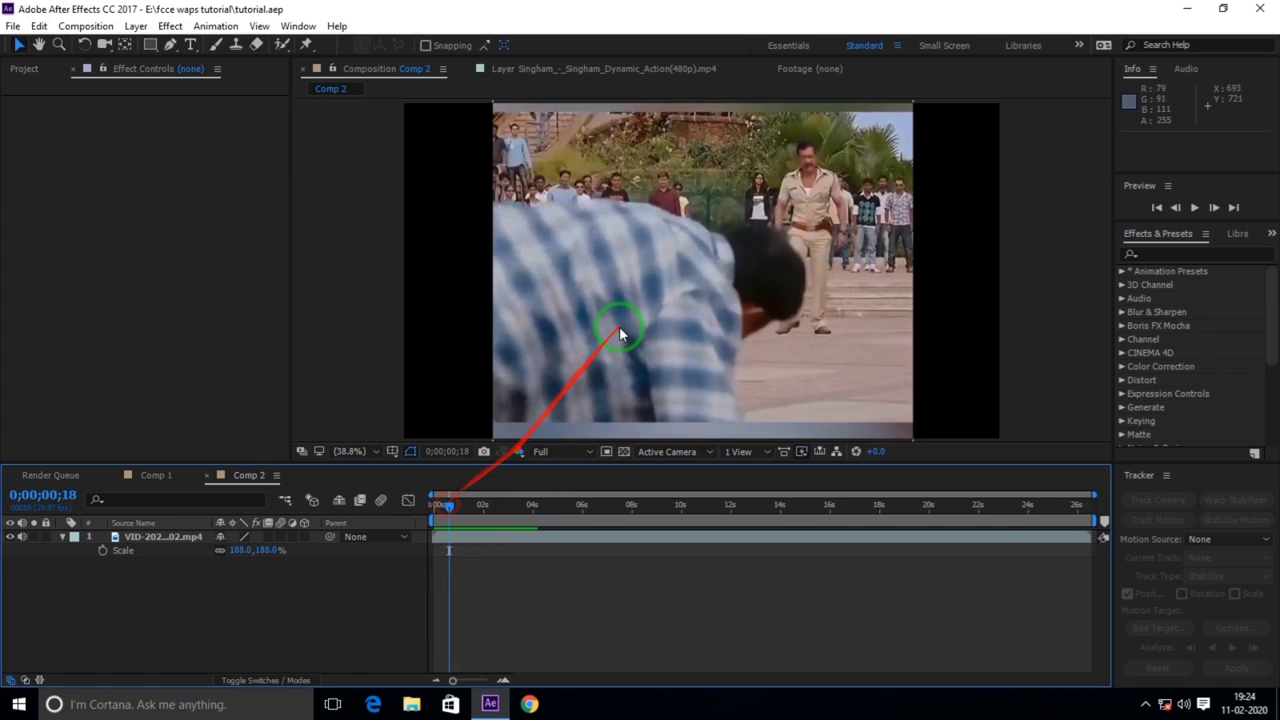
{"action": "left_click", "coordinate": [456, 505]}
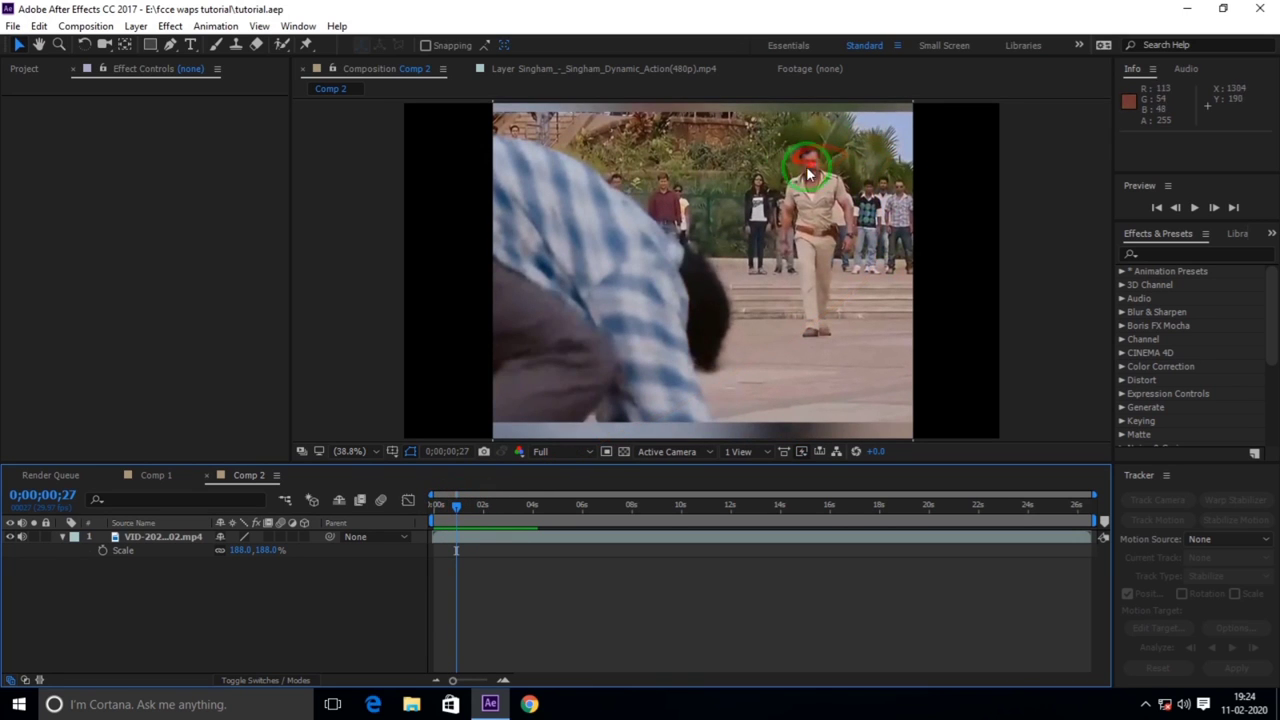
{"action": "mouse_move", "coordinate": [464, 505]}
{"action": "left_mouse_down"}
{"action": "mouse_move", "coordinate": [474, 508]}
{"action": "mouse_move", "coordinate": [442, 517]}
{"action": "left_mouse_up"}
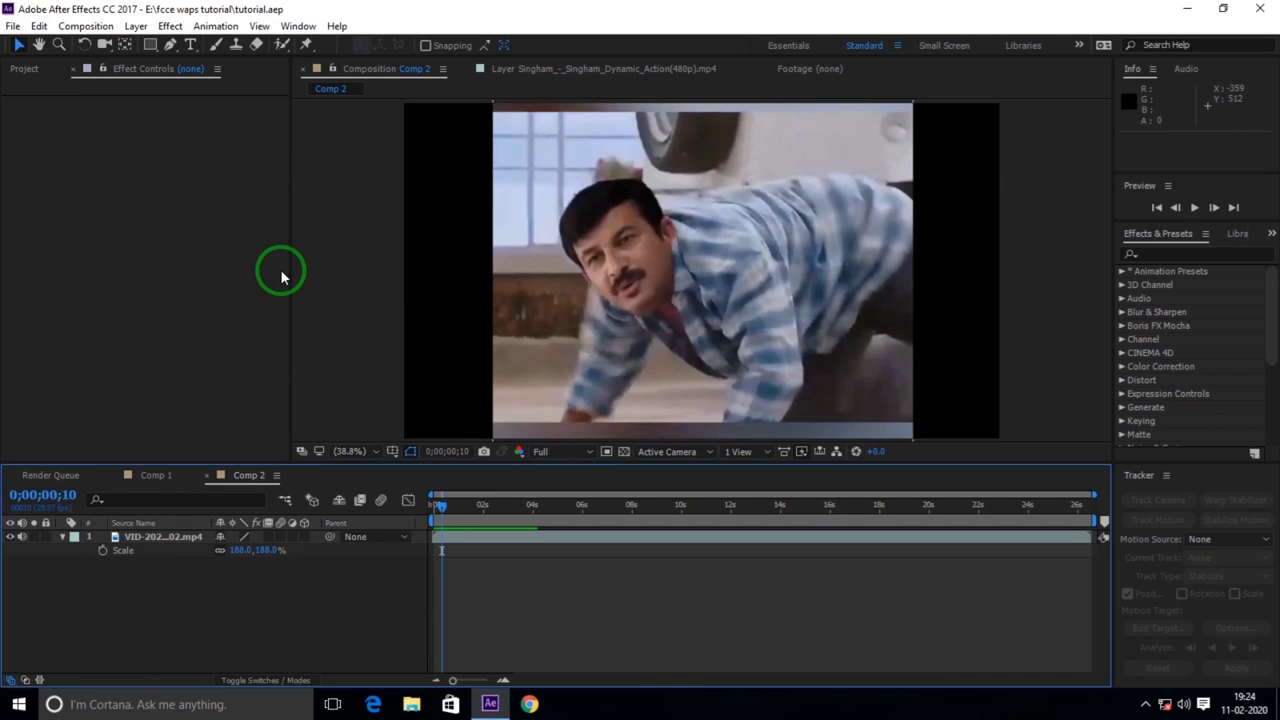
{"action": "left_click", "coordinate": [26, 68]}
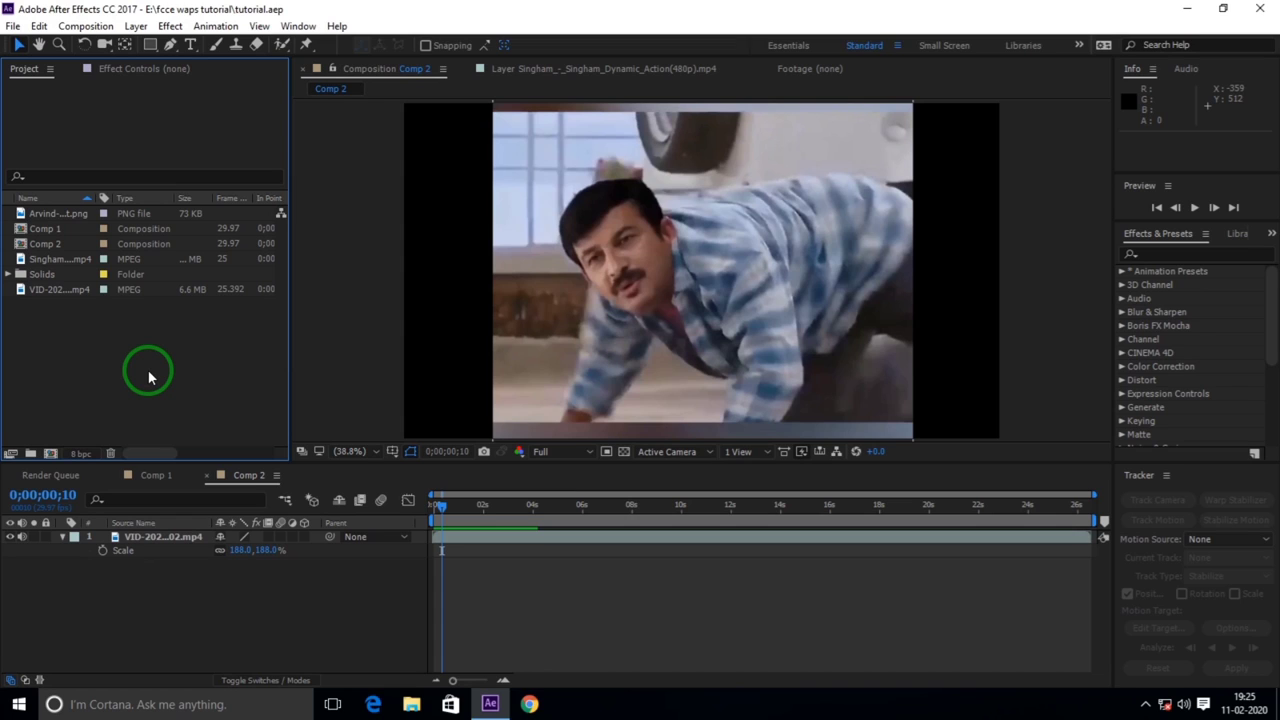
{"action": "left_click", "coordinate": [42, 258]}
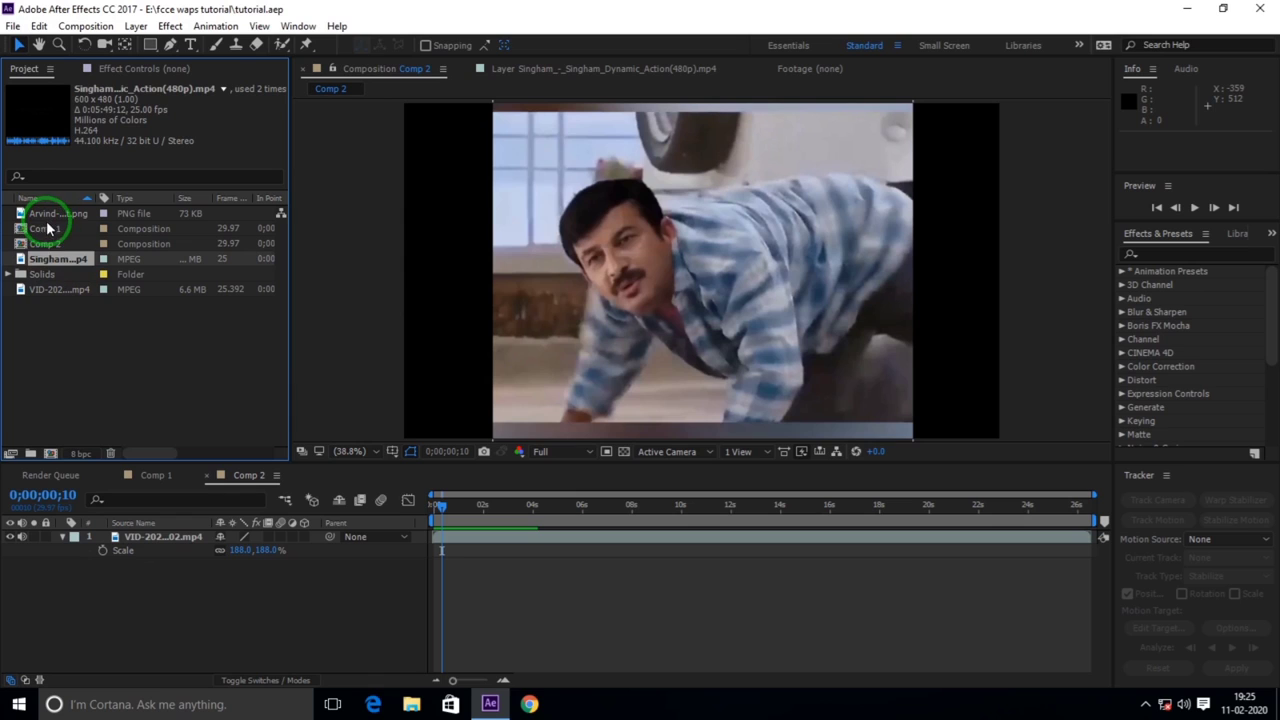
{"action": "left_click", "coordinate": [50, 213]}
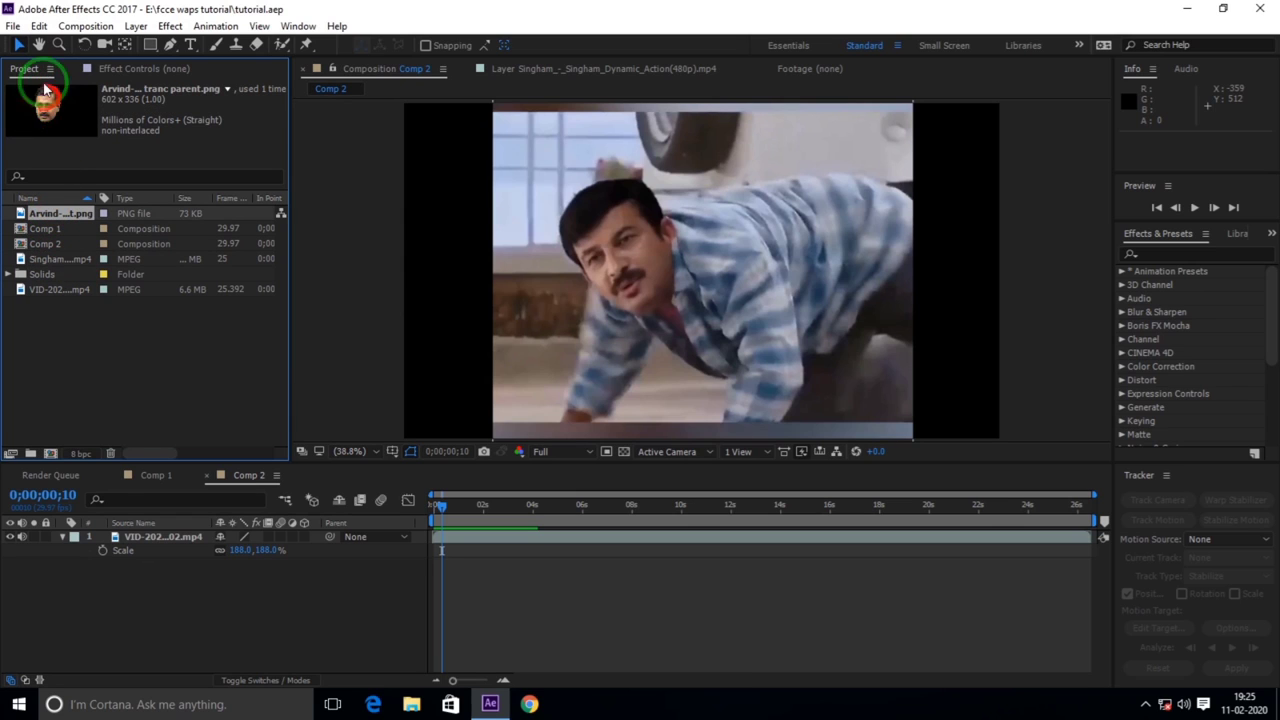
{"action": "double_click", "coordinate": [58, 213]}
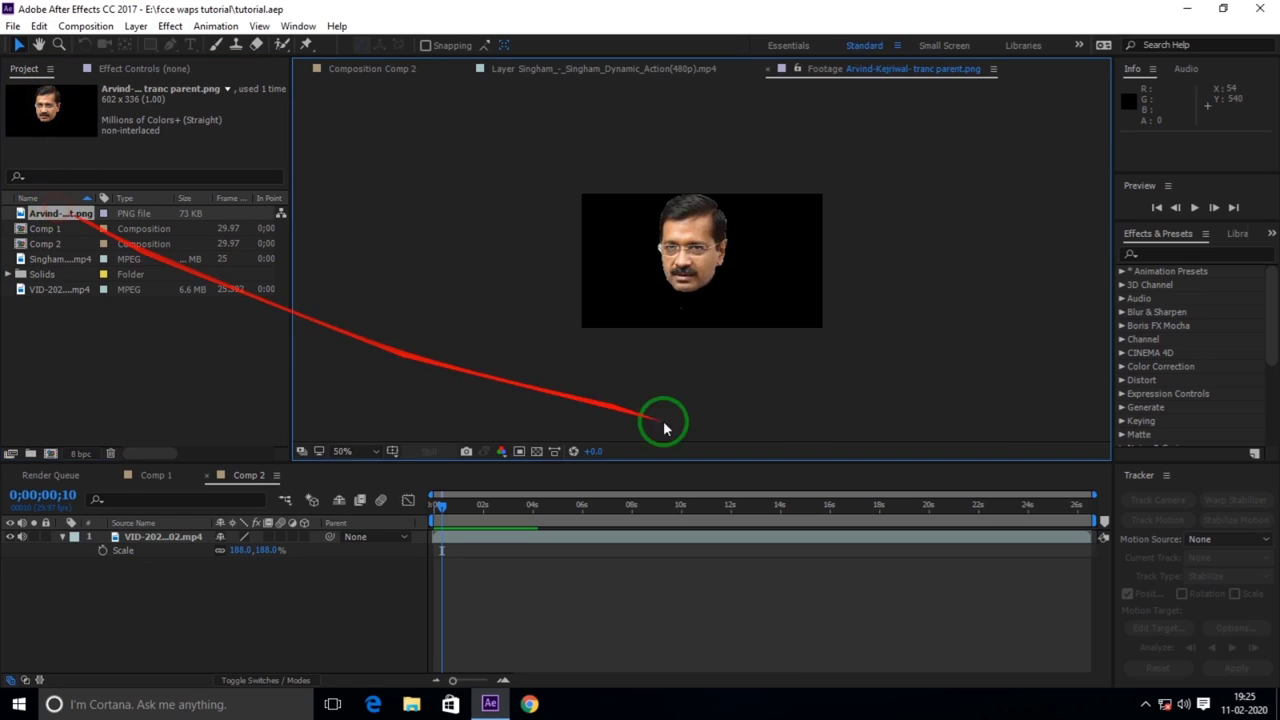
{"action": "scroll", "coordinate": [766, 346], "scroll_direction": "up", "scroll_amount": 4}
{"action": "scroll", "coordinate": [764, 344], "scroll_direction": "down", "scroll_amount": 2}
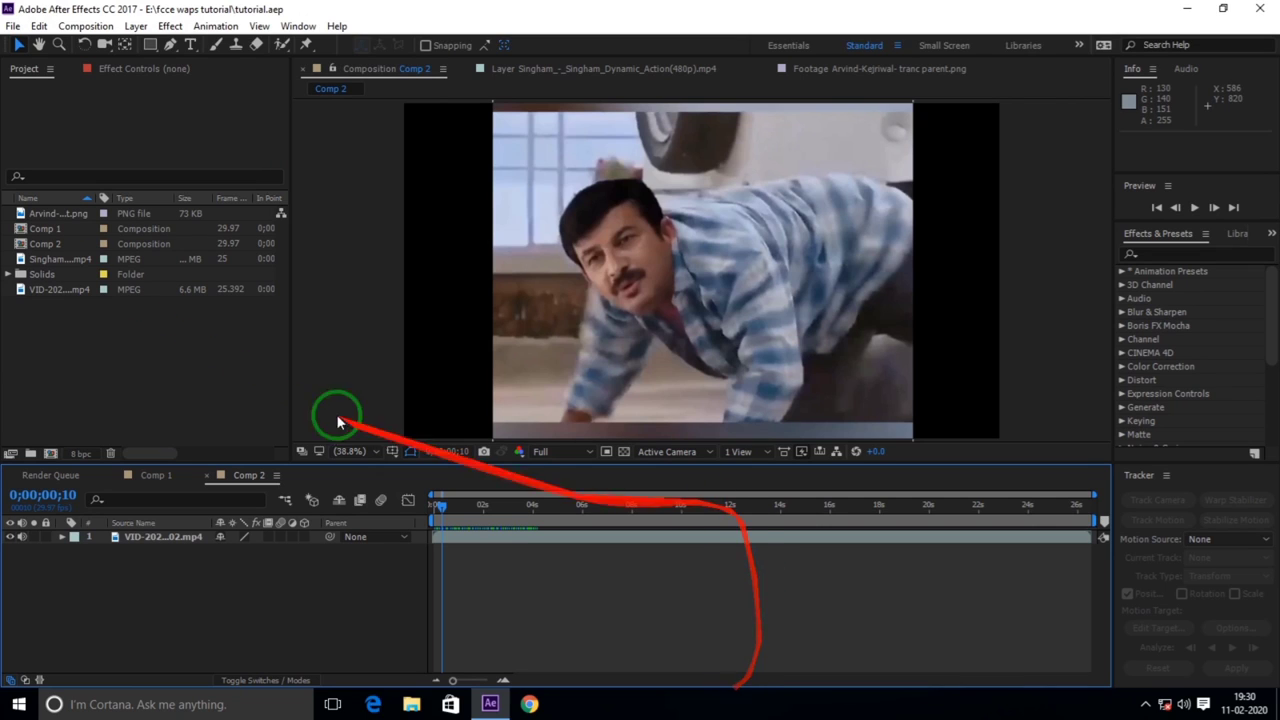
- Create and open a new composition from the Singham clip
{"action": "left_click", "coordinate": [56, 290]}
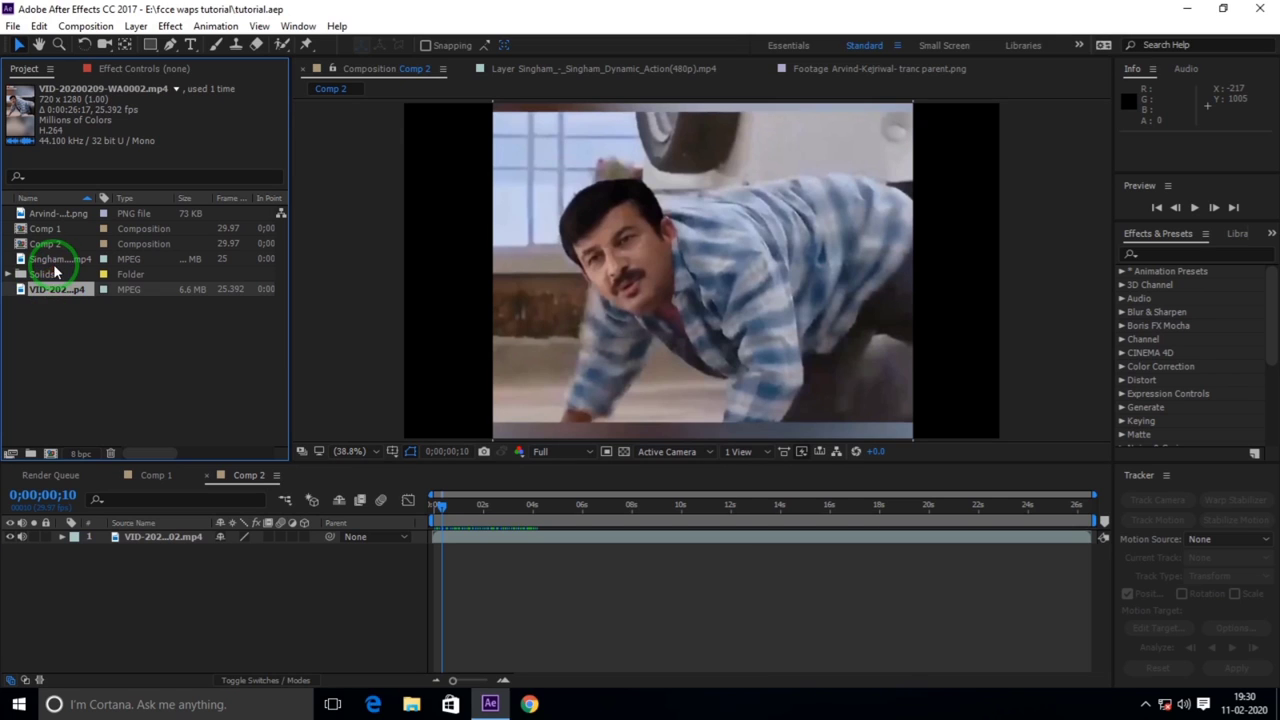
{"action": "left_click", "coordinate": [56, 260]}
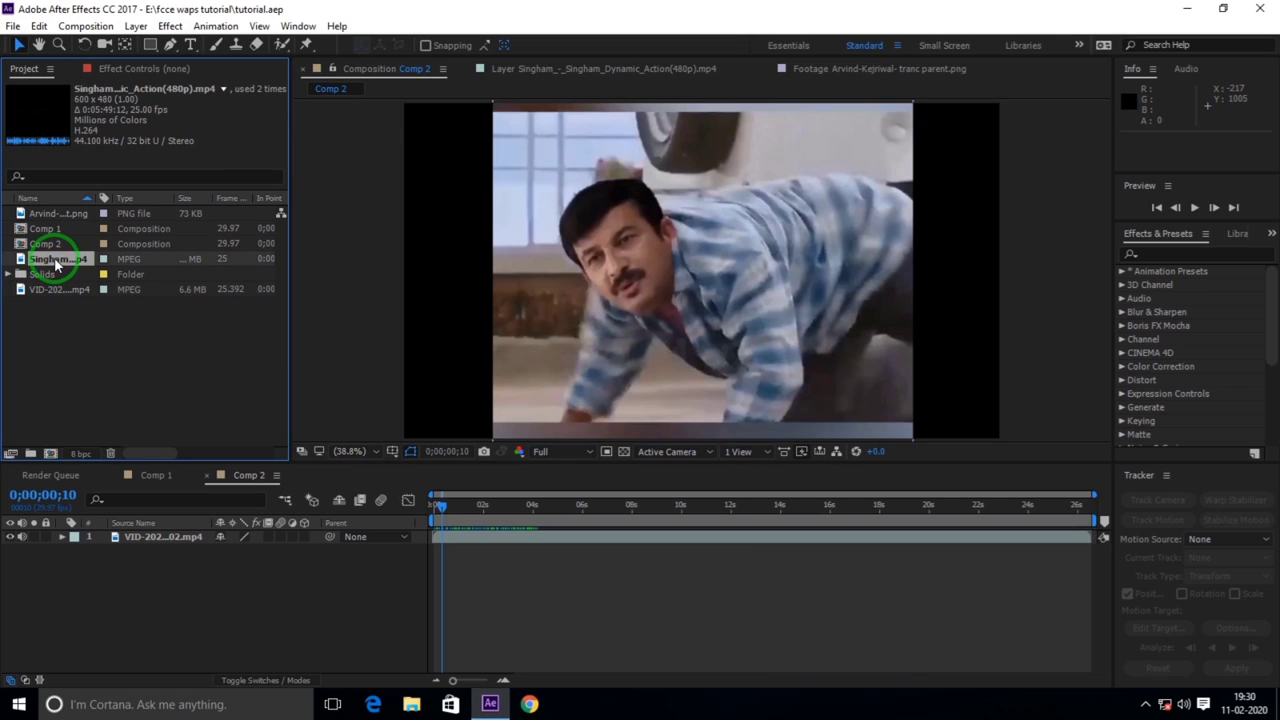
{"action": "left_click_drag", "start_coordinate": [56, 262], "coordinate": [52, 451]}
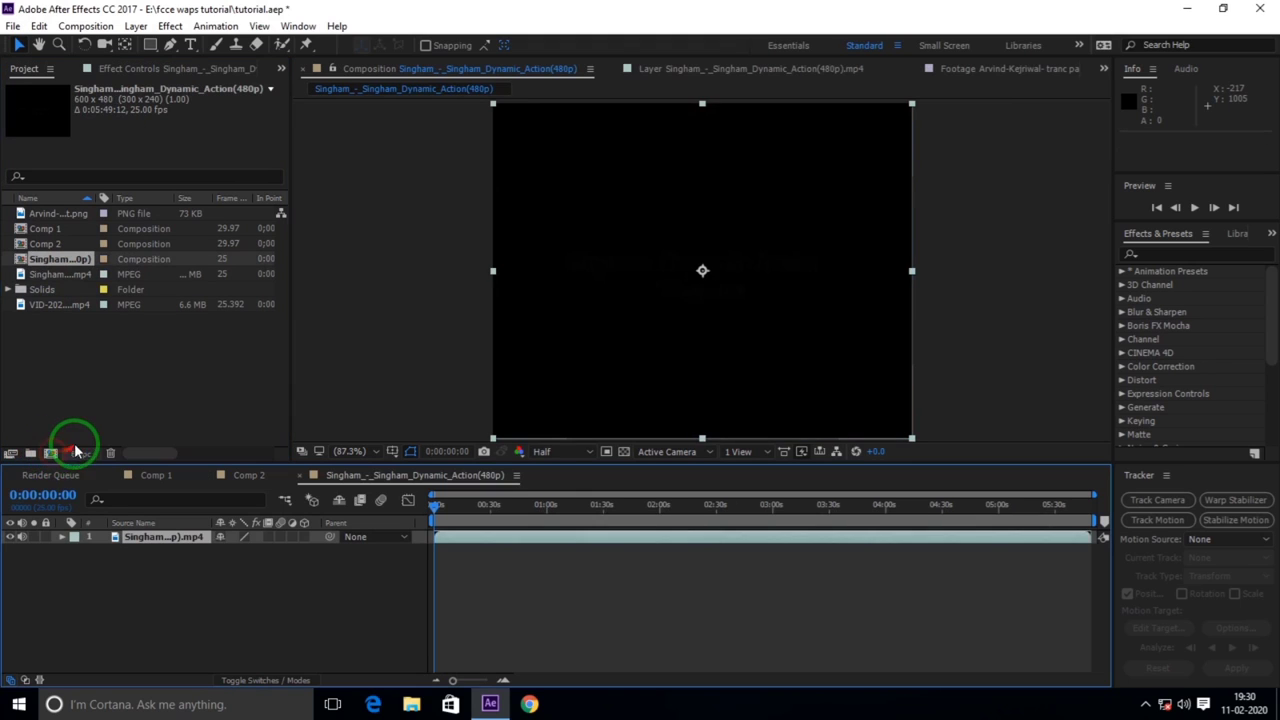
{"action": "left_click", "coordinate": [757, 652]}
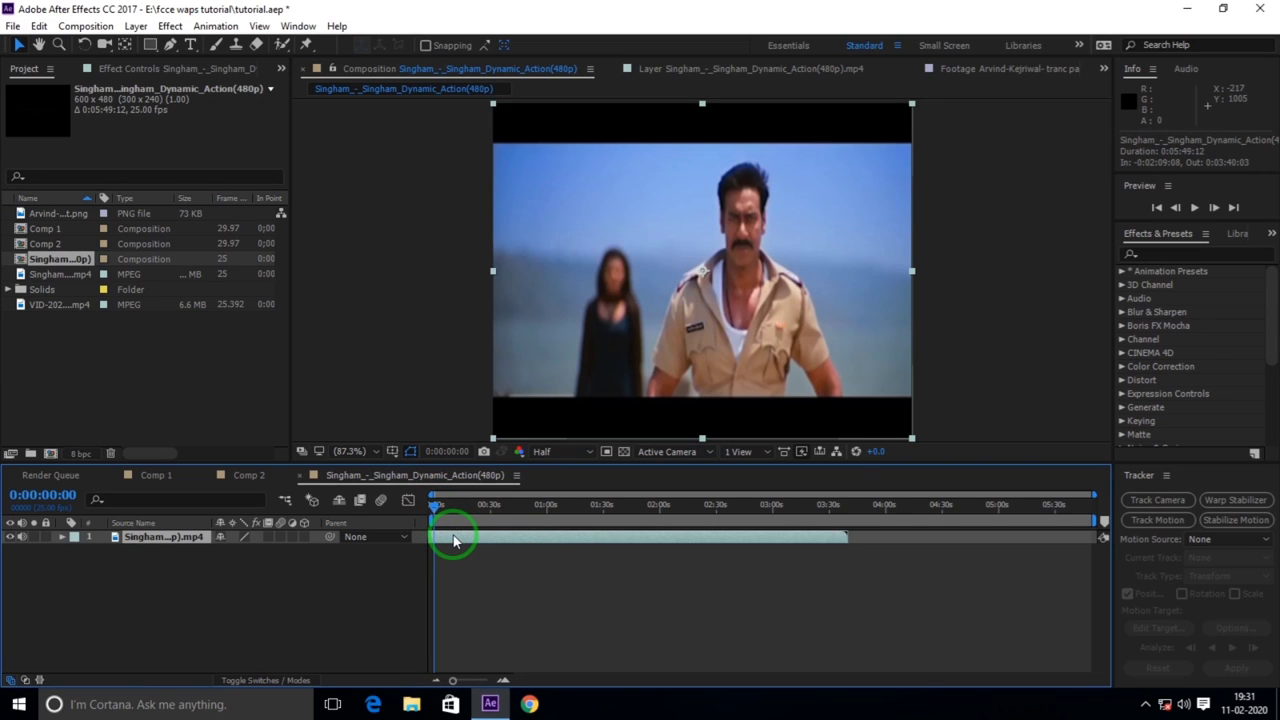
- Duplicate the Singham layer, then delete the duplicate copy
{"action": "key", "text": "ctrl+d"}
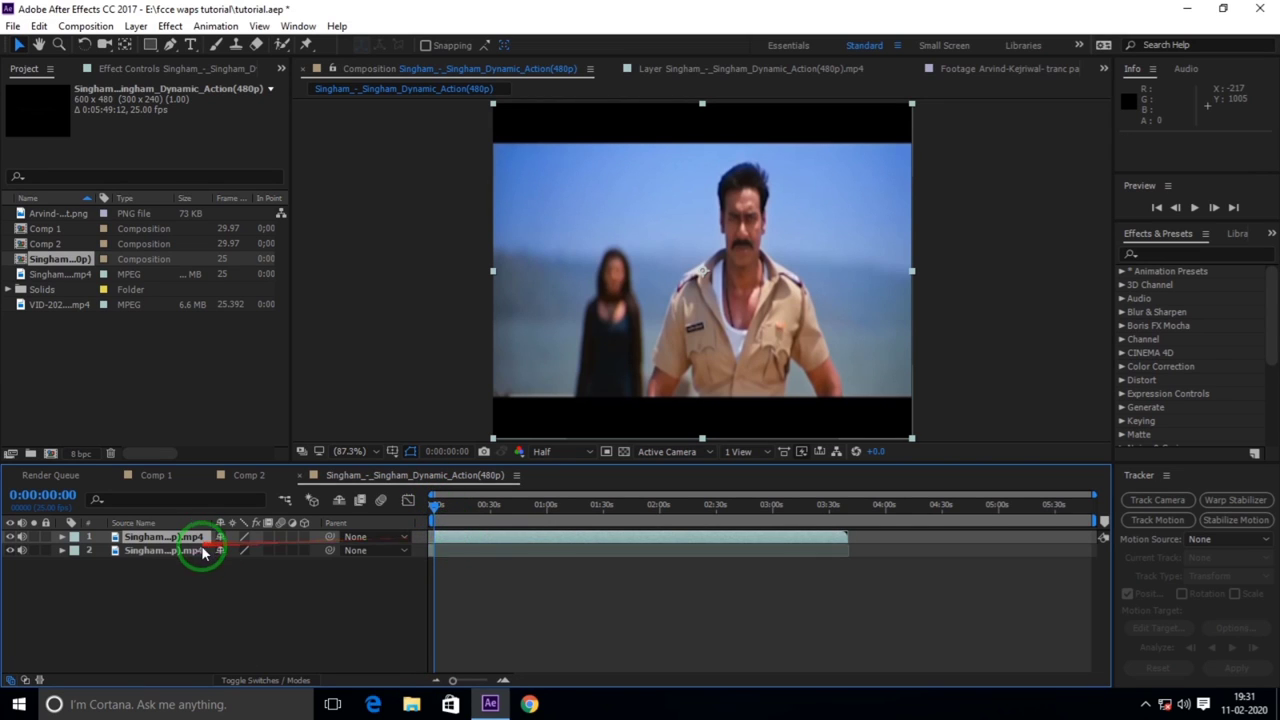
{"action": "left_click", "coordinate": [197, 553]}
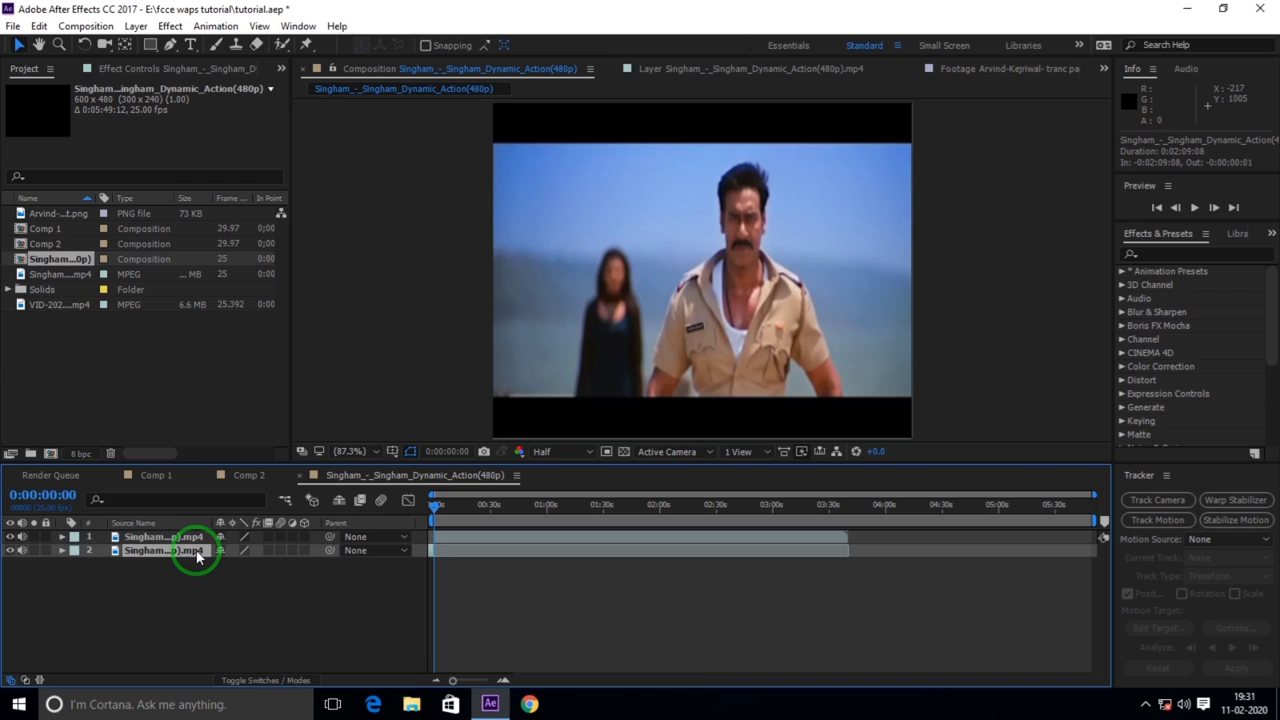
{"action": "key", "text": "Delete"}
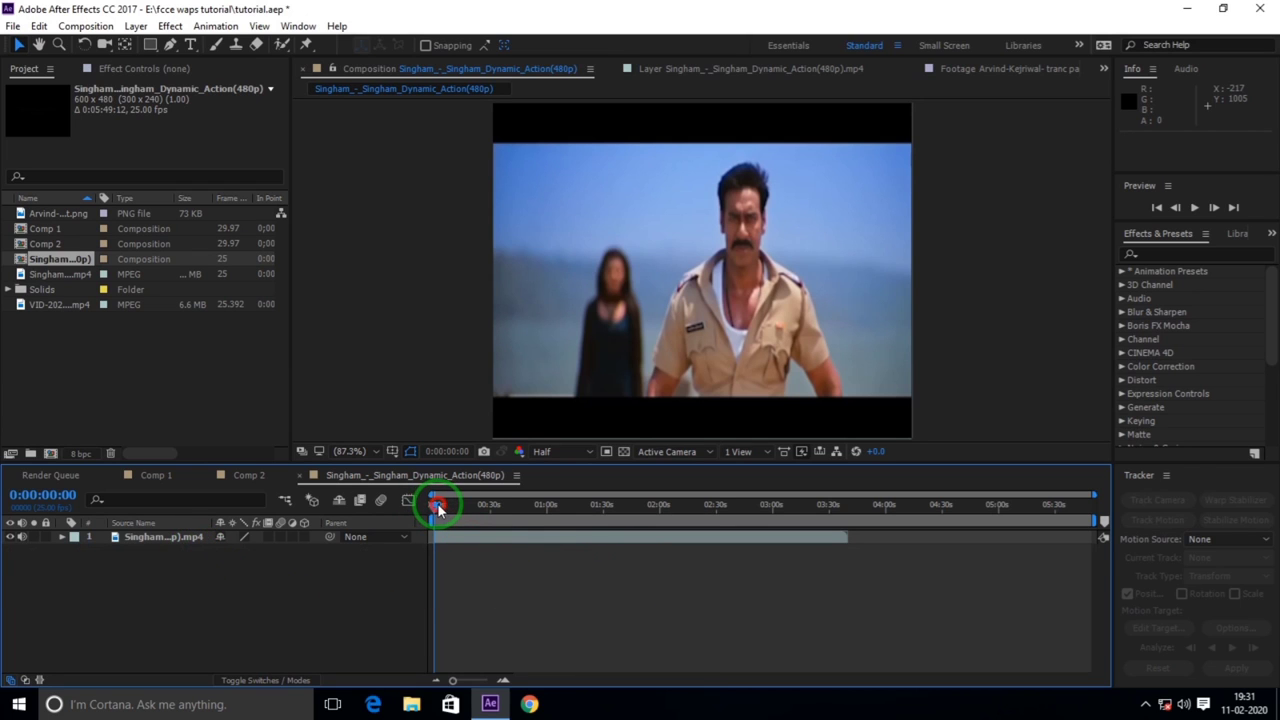
- Find the shot change near three seconds by stepping frame by frame
{"action": "left_click_drag", "start_coordinate": [436, 504], "coordinate": [444, 508]}
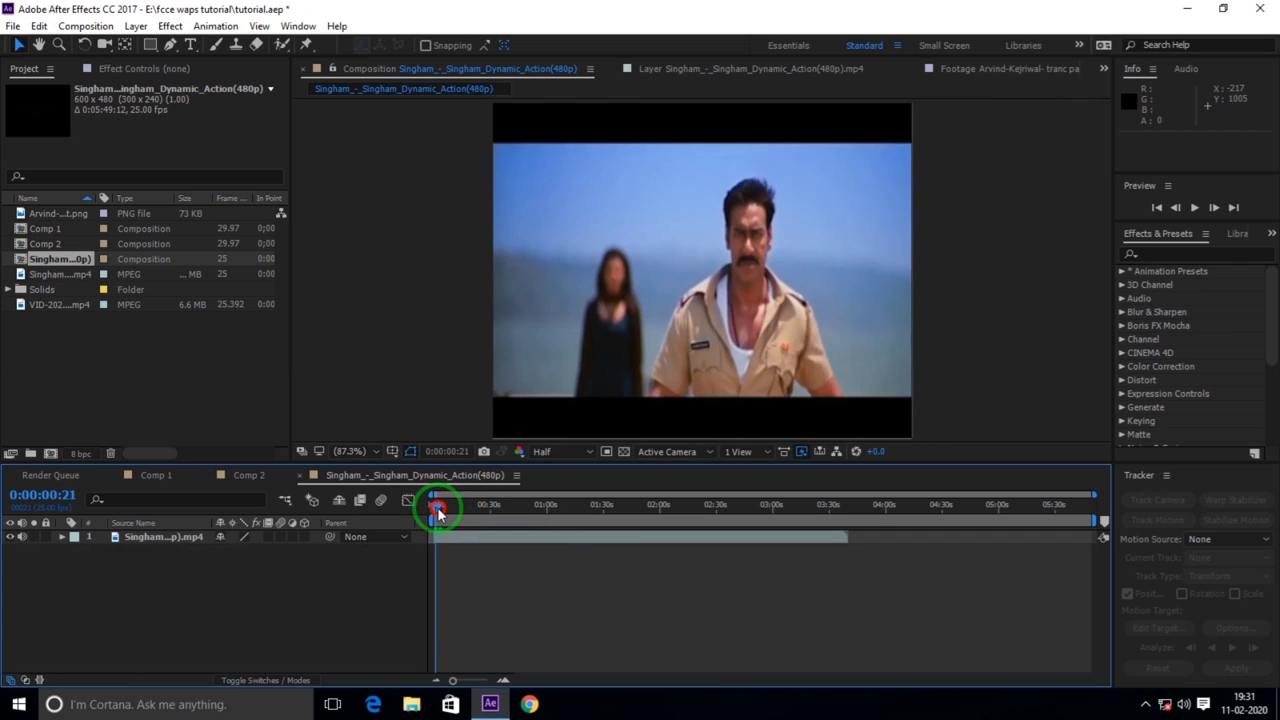
{"action": "left_click_drag", "start_coordinate": [444, 507], "coordinate": [443, 507]}
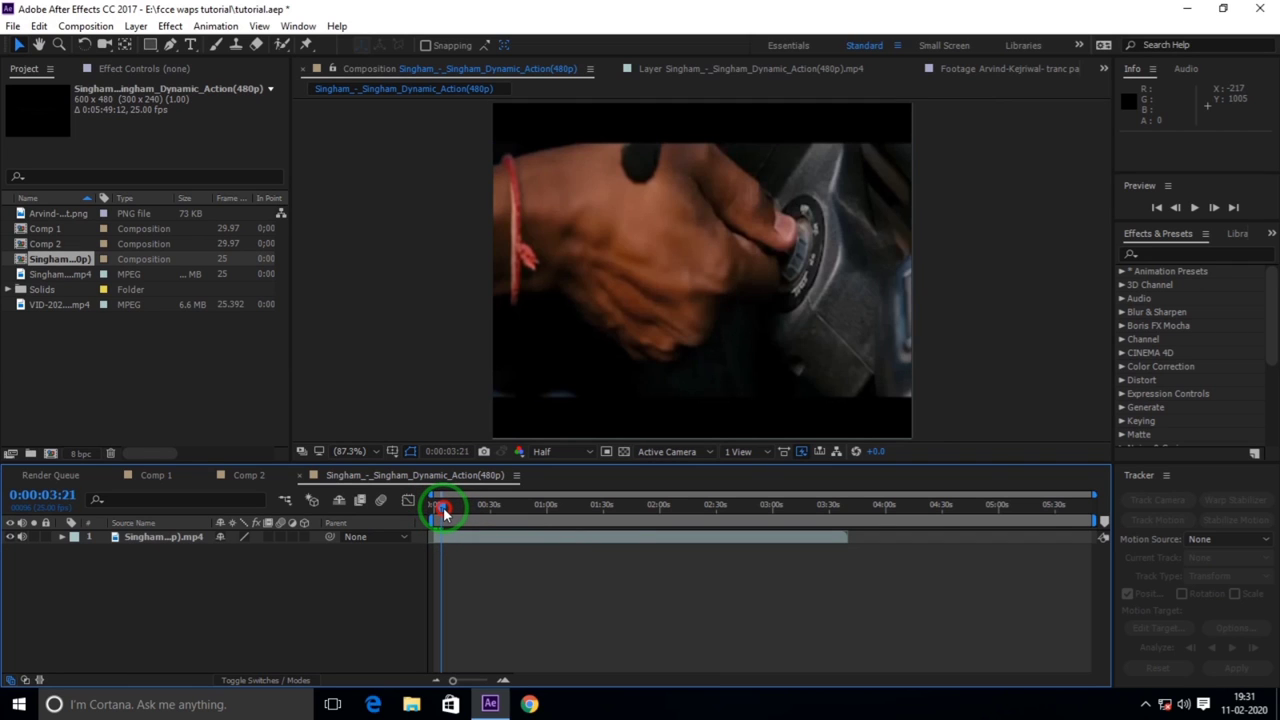
{"action": "left_click", "coordinate": [1176, 207]}
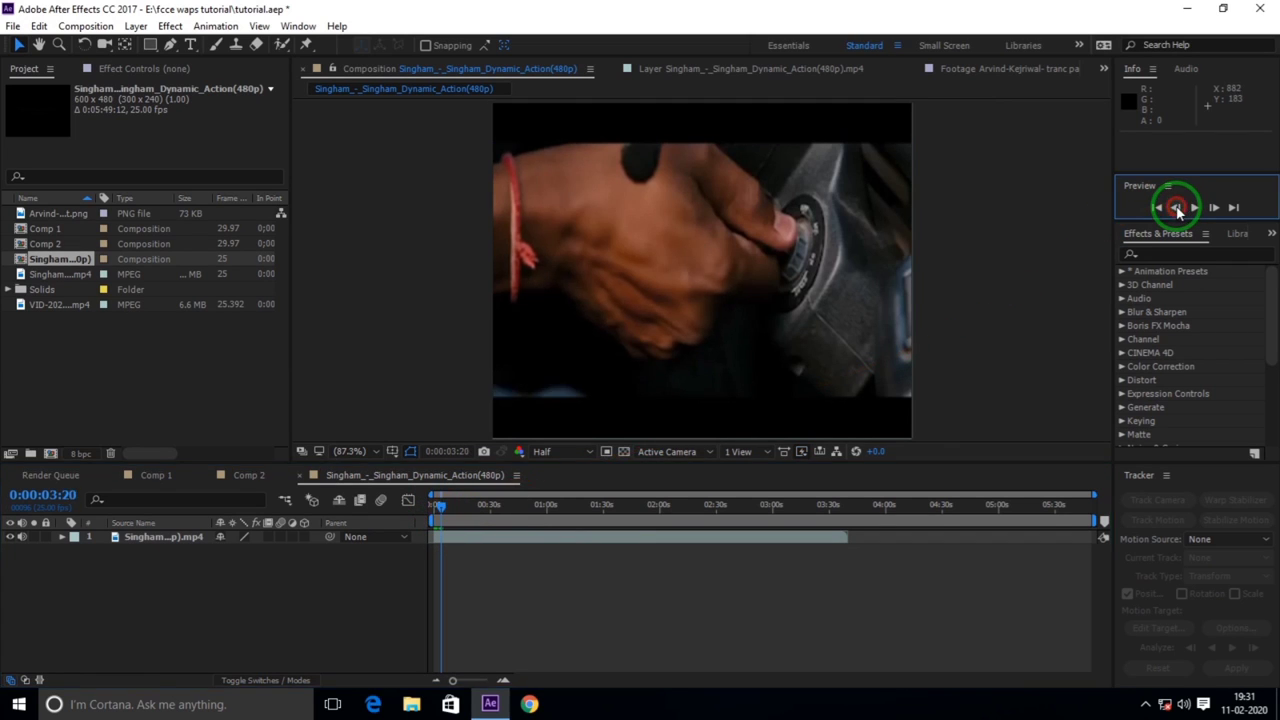
{"action": "left_click", "coordinate": [1176, 207]}
{"action": "left_click", "coordinate": [1176, 207]}
{"action": "left_click", "coordinate": [1176, 207]}
{"action": "left_click", "coordinate": [1176, 207]}
{"action": "left_click", "coordinate": [1176, 207]}
{"action": "left_click", "coordinate": [1176, 207]}
{"action": "left_click", "coordinate": [1176, 207]}
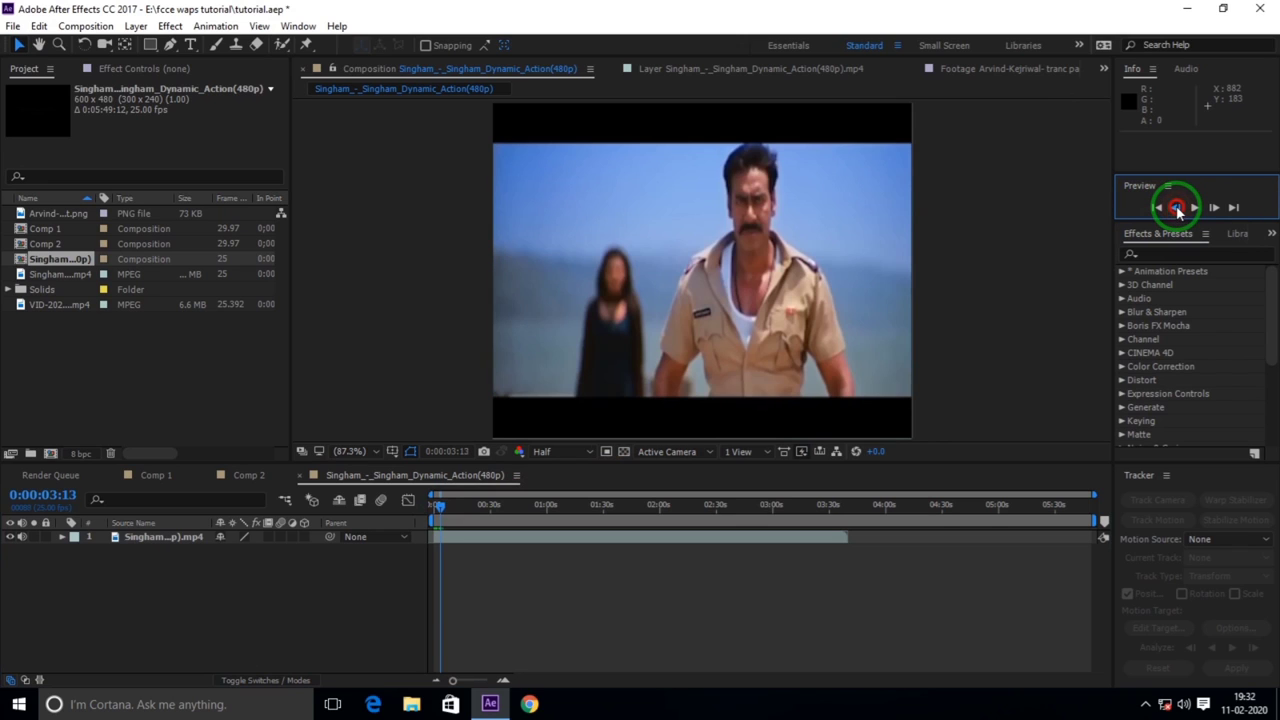
{"action": "left_click", "coordinate": [1216, 208]}
{"action": "left_click", "coordinate": [1216, 208]}
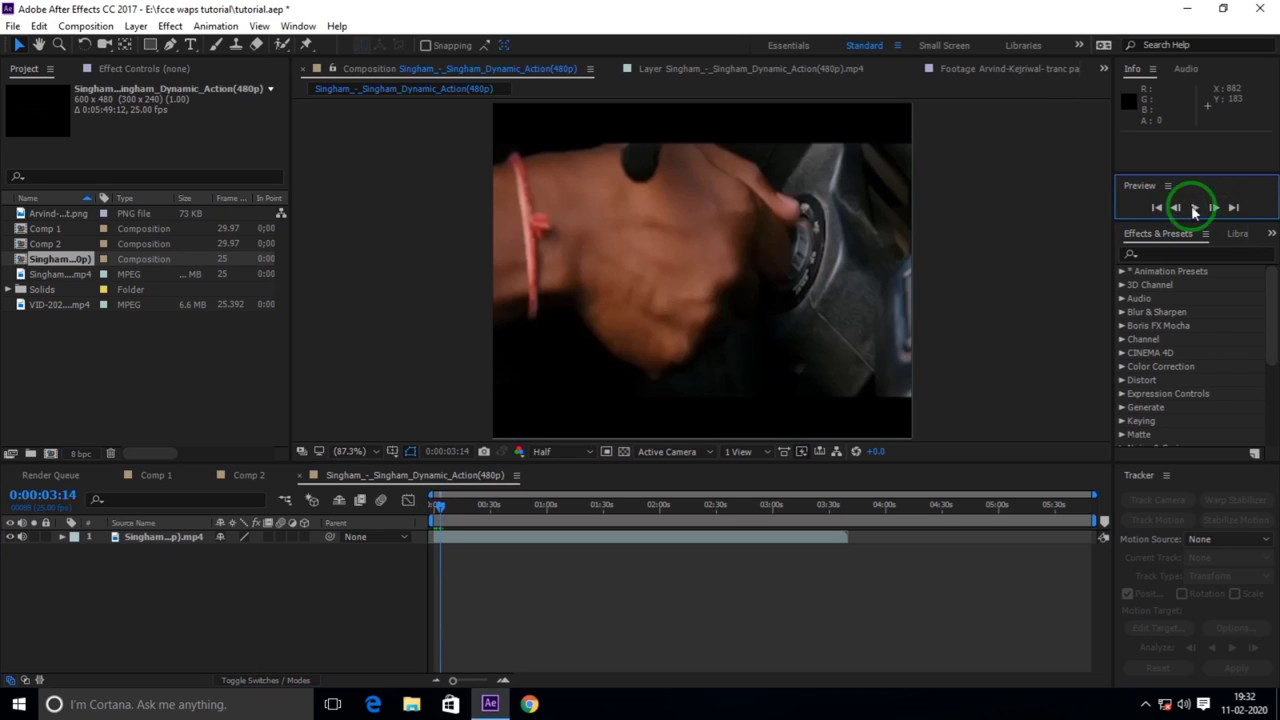
{"action": "left_click", "coordinate": [1180, 207]}
{"action": "left_click", "coordinate": [1216, 207]}
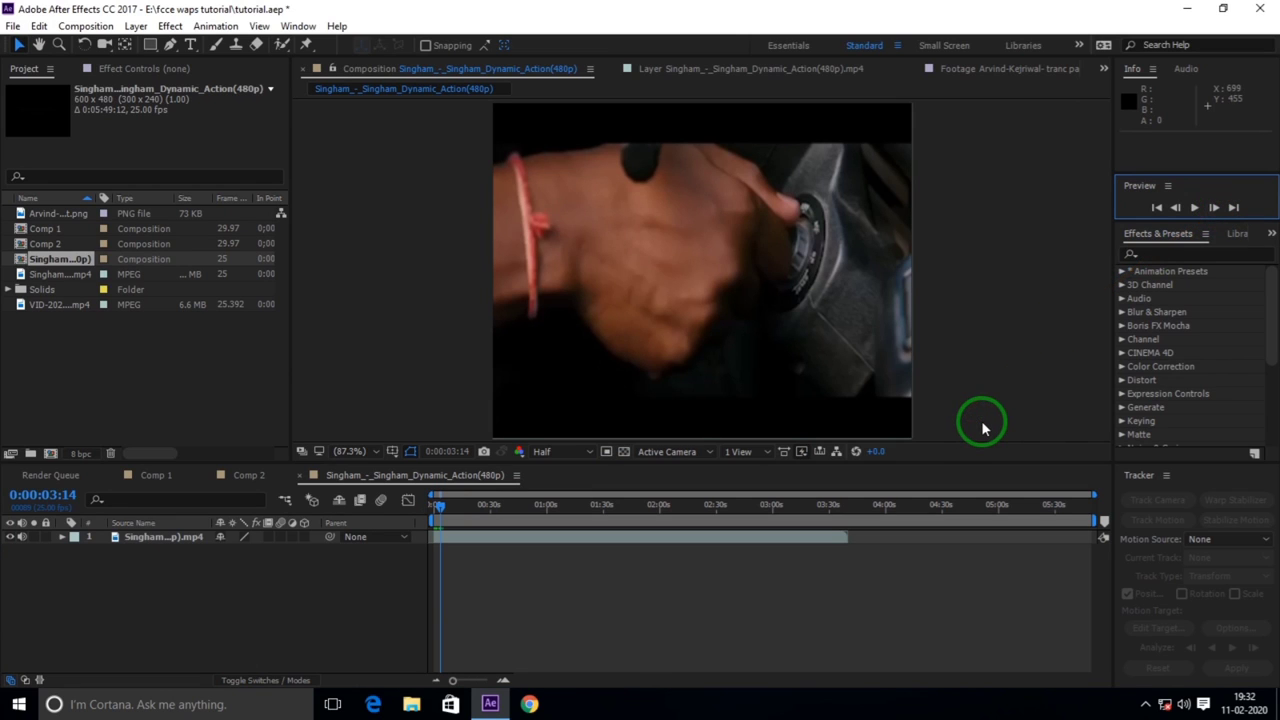
- Duplicate the Singham layer and deselect both copies
{"action": "key", "text": "ctrl+d"}
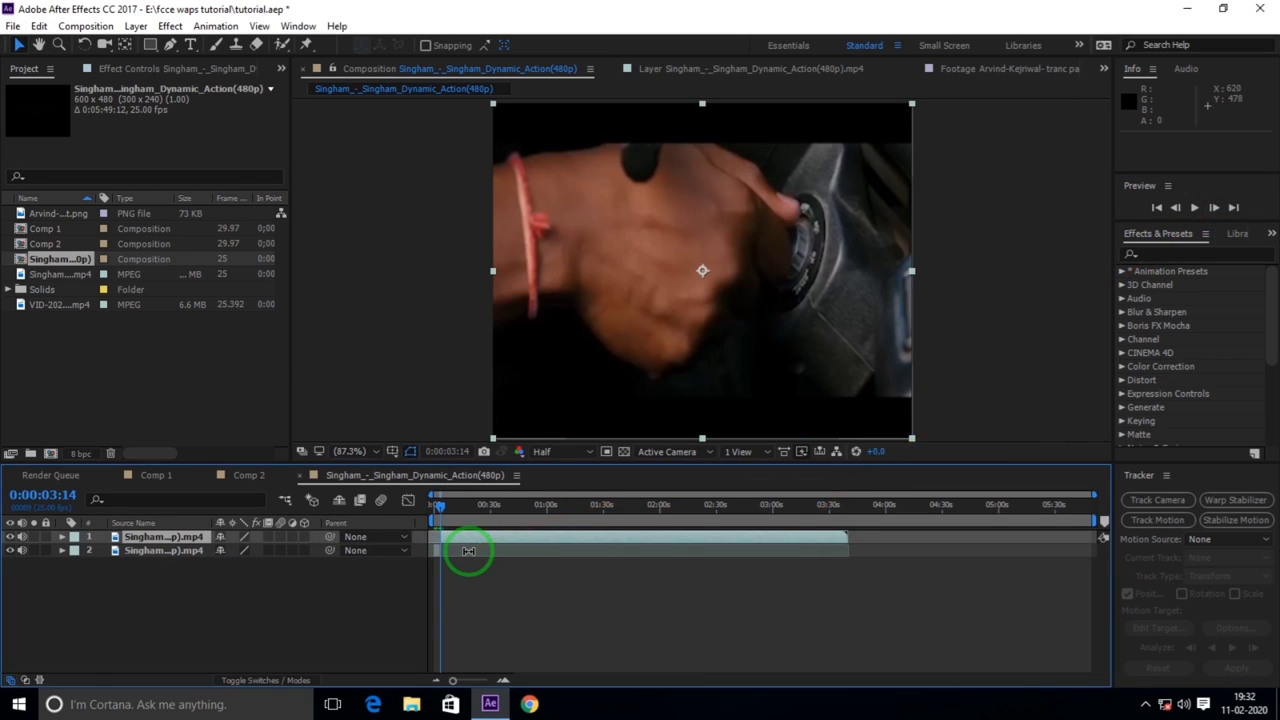
{"action": "left_click", "coordinate": [40, 25]}
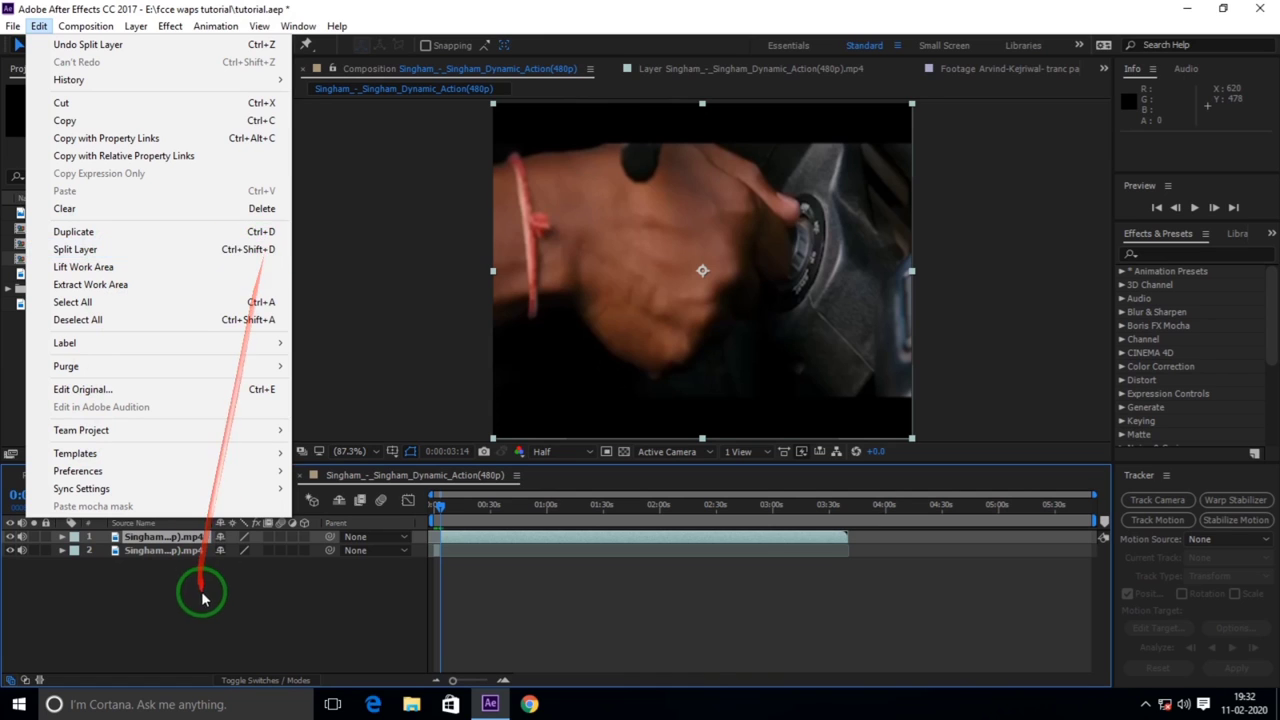
{"action": "left_click", "coordinate": [208, 622]}
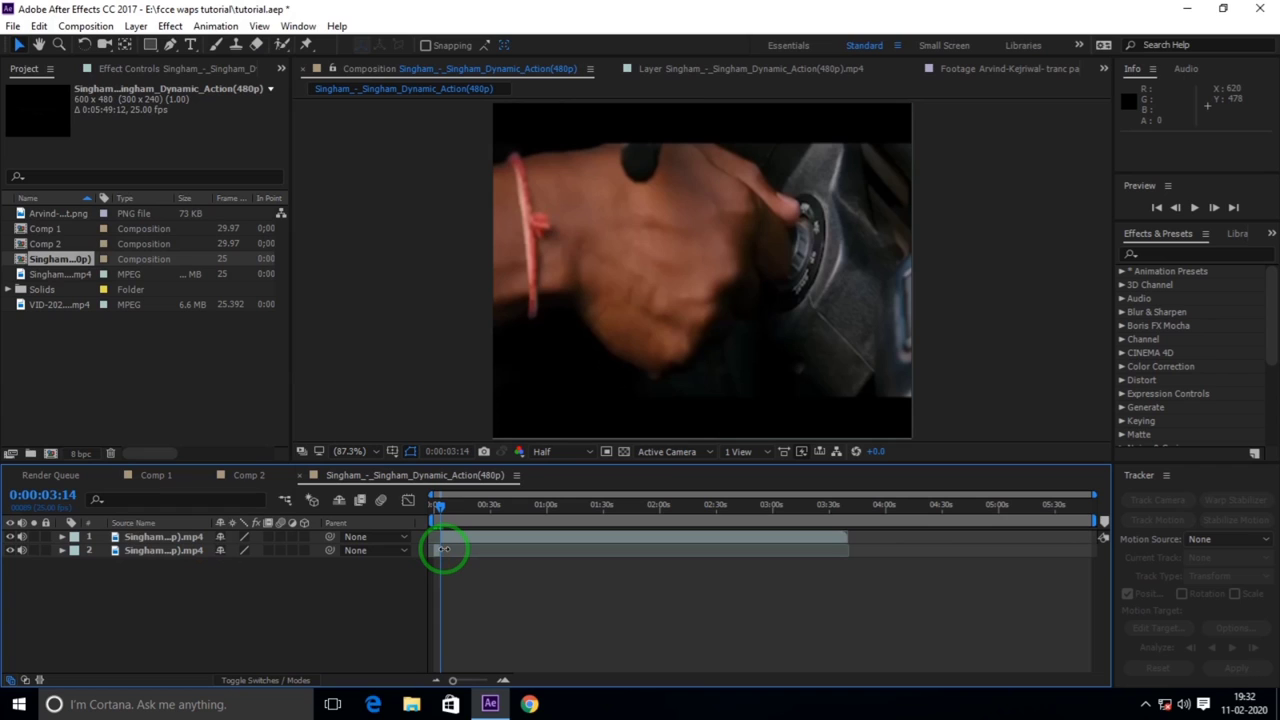
- End the work area at 0:00:03:14 and select the lower Singham layer
{"action": "key", "text": "n"}
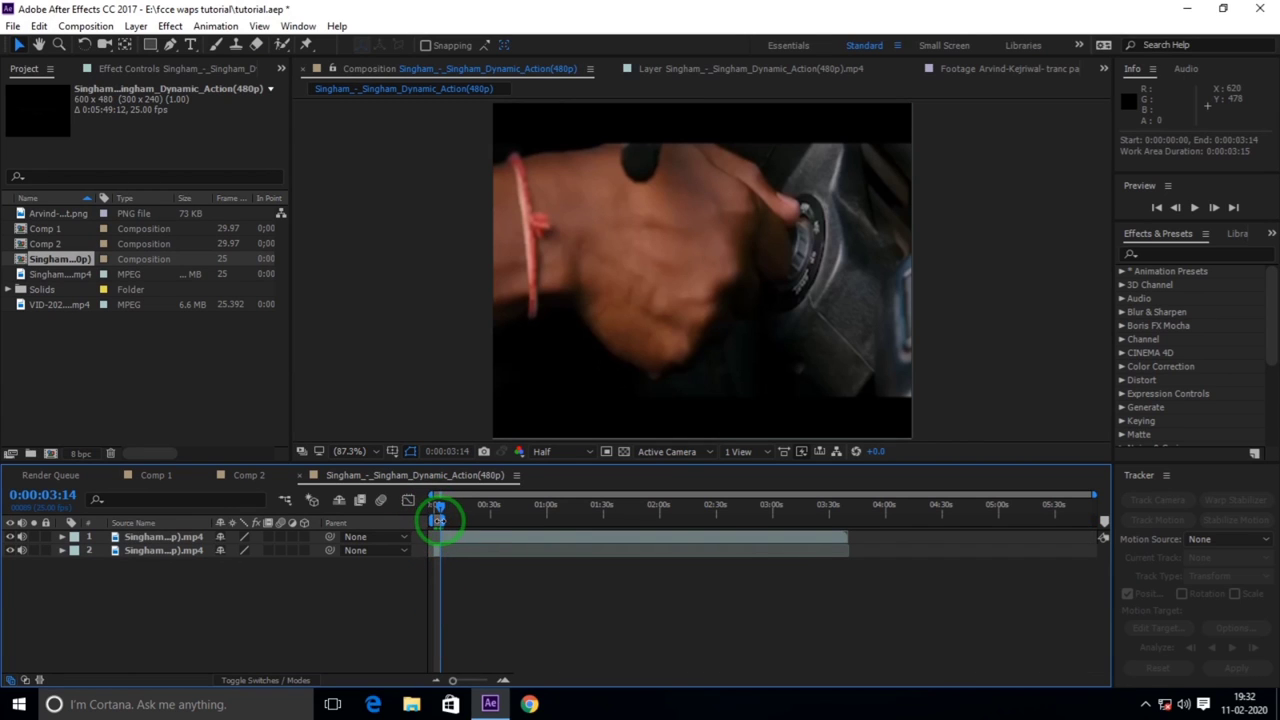
{"action": "left_click_drag", "start_coordinate": [452, 680], "coordinate": [487, 680]}
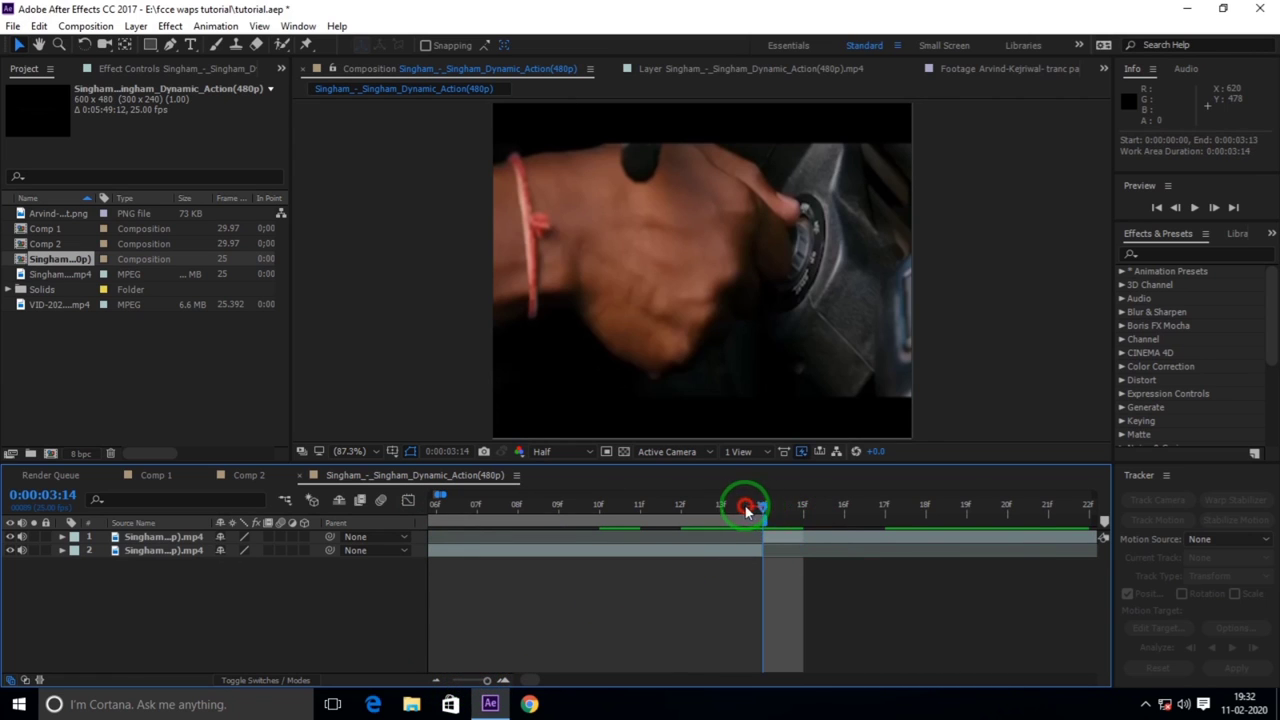
{"action": "mouse_move", "coordinate": [743, 507]}
{"action": "left_mouse_down"}
{"action": "mouse_move", "coordinate": [762, 510]}
{"action": "mouse_move", "coordinate": [591, 503]}
{"action": "left_mouse_up"}
{"action": "left_click_drag", "start_coordinate": [487, 680], "coordinate": [480, 680]}
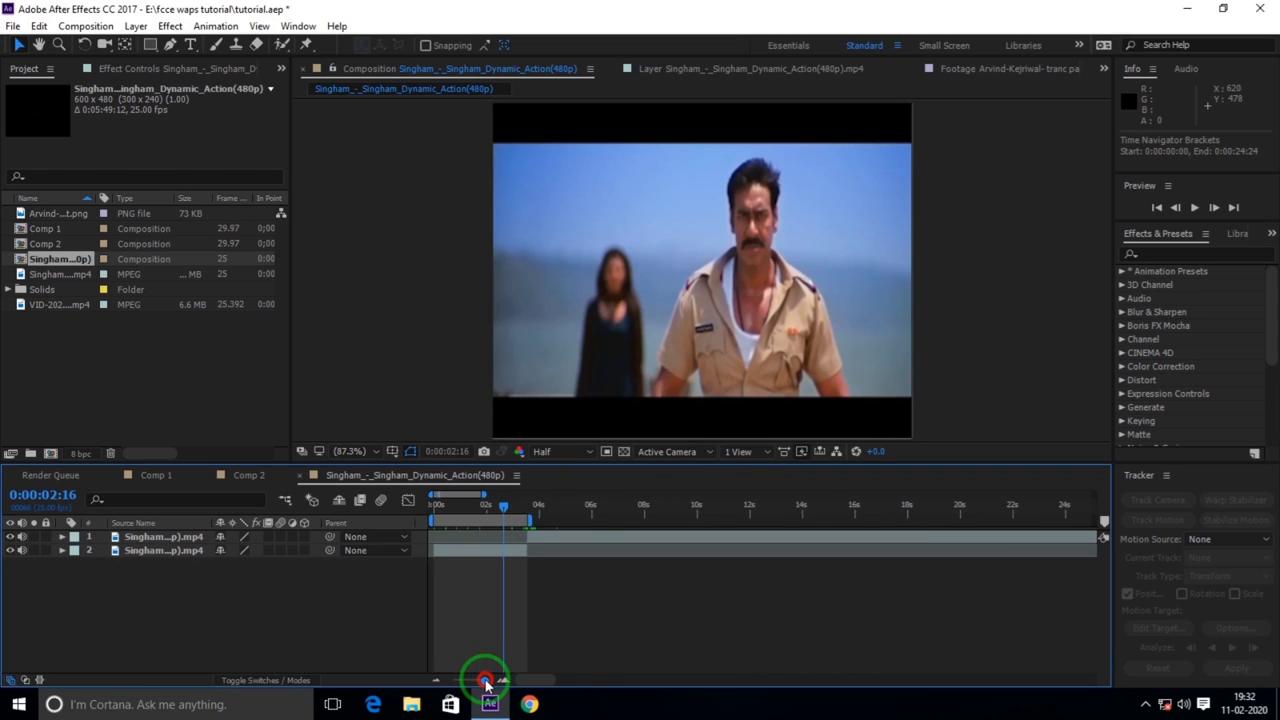
{"action": "left_click", "coordinate": [500, 554]}
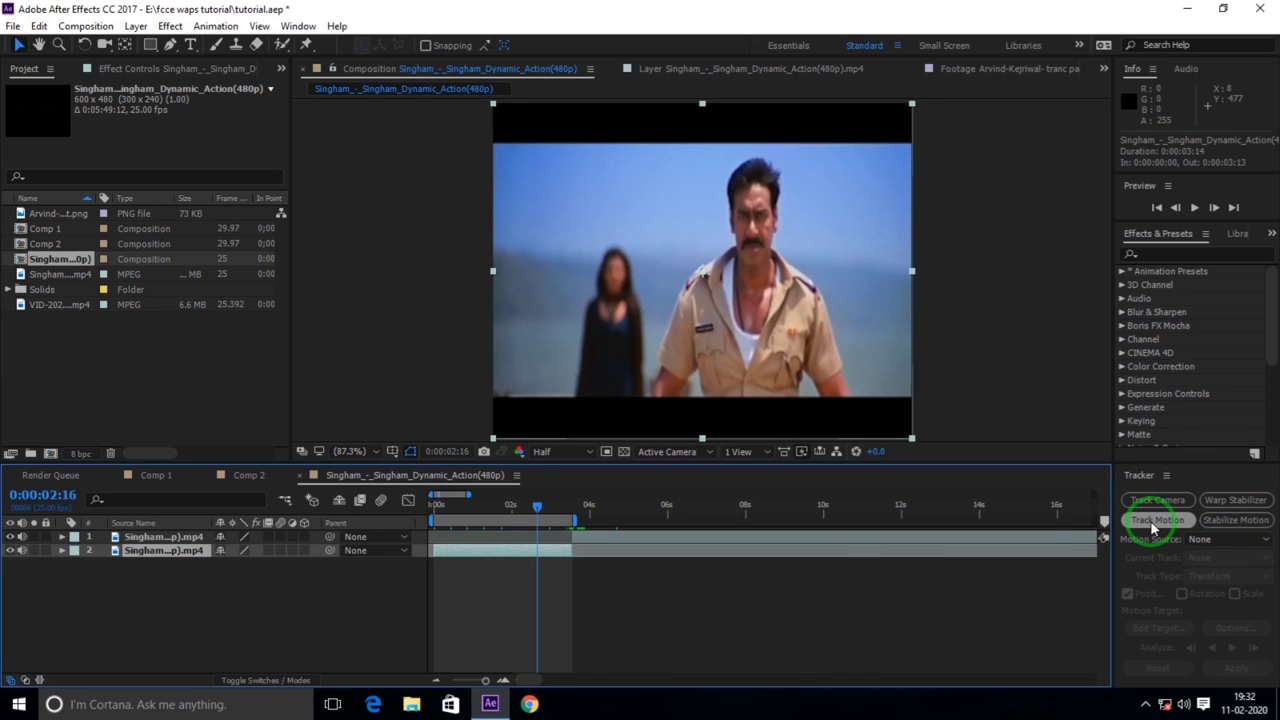
- Add a motion tracker to layer 2 and enlarge Track Point 1 over the actor's face
{"action": "right_click", "coordinate": [508, 556]}
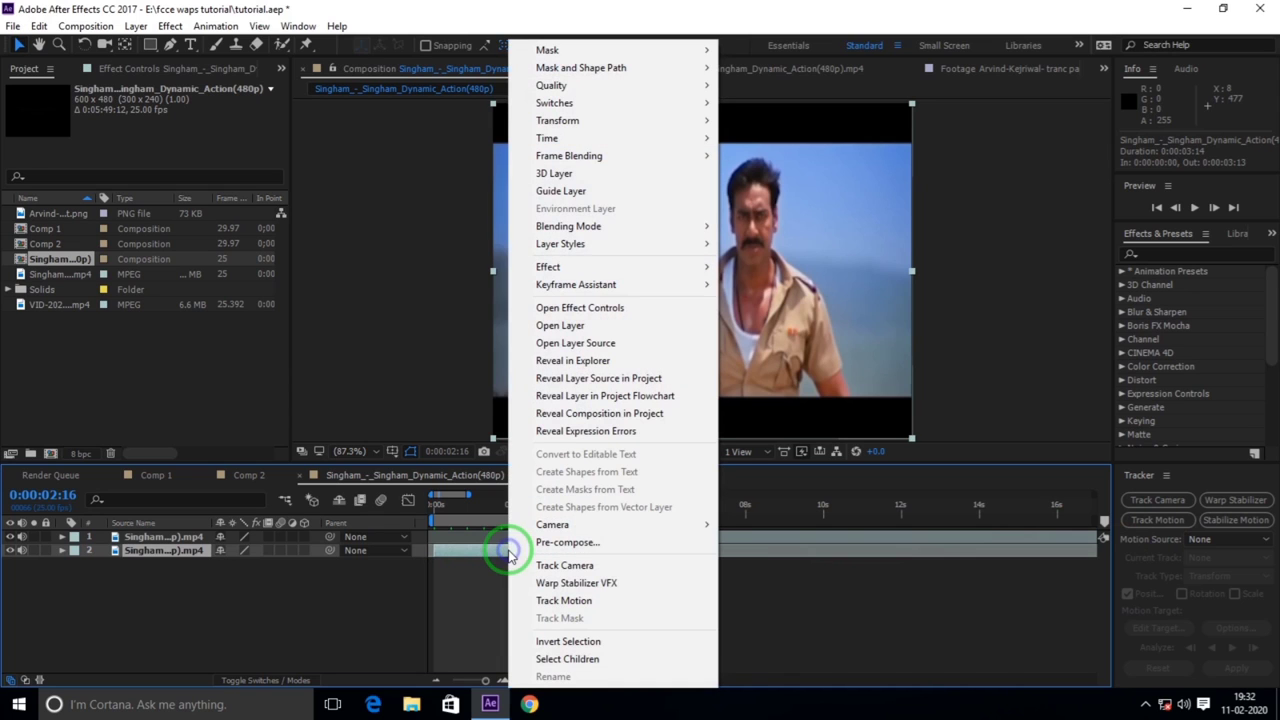
{"action": "left_click", "coordinate": [576, 603]}
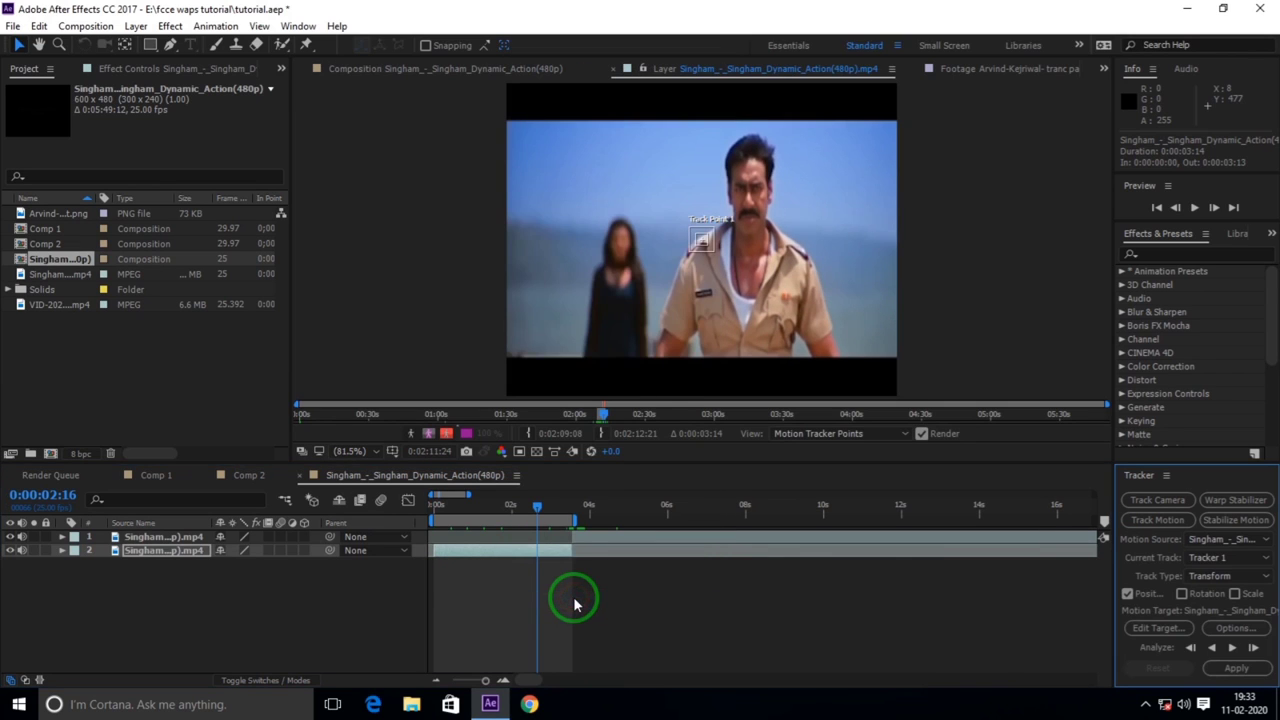
{"action": "left_click", "coordinate": [705, 245]}
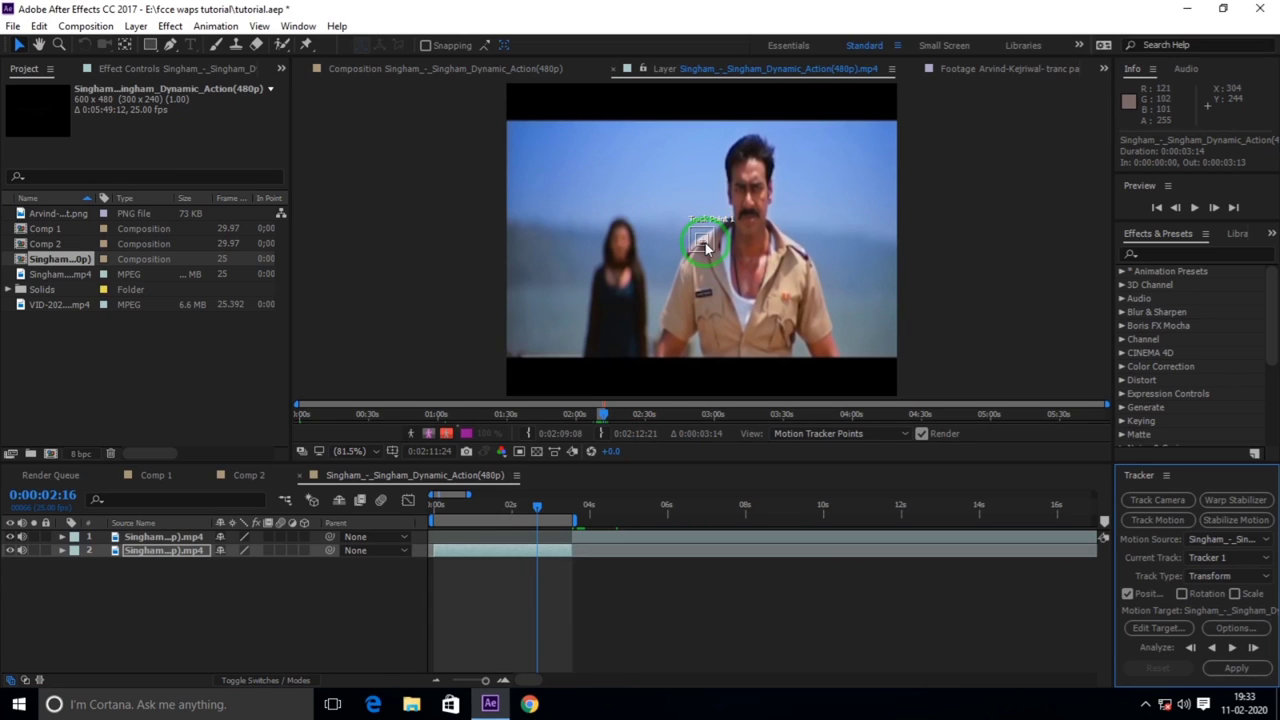
{"action": "left_click", "coordinate": [705, 245]}
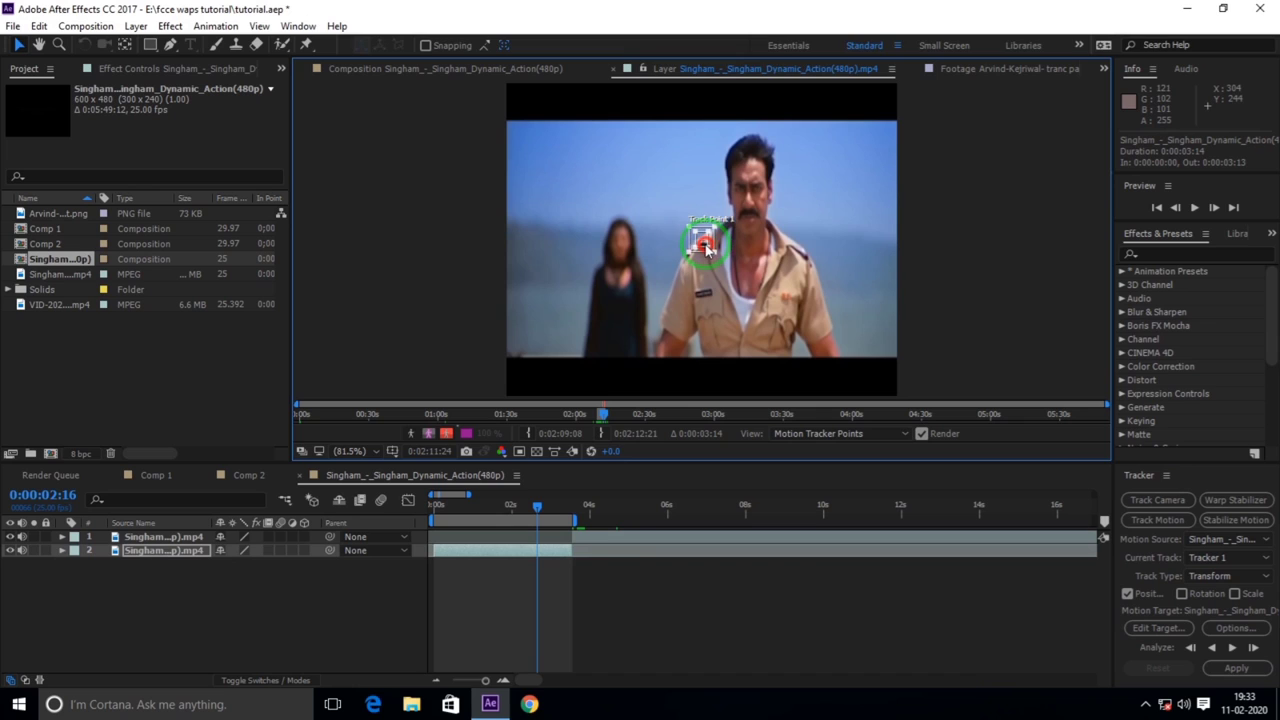
{"action": "left_click_drag", "start_coordinate": [705, 245], "coordinate": [752, 192]}
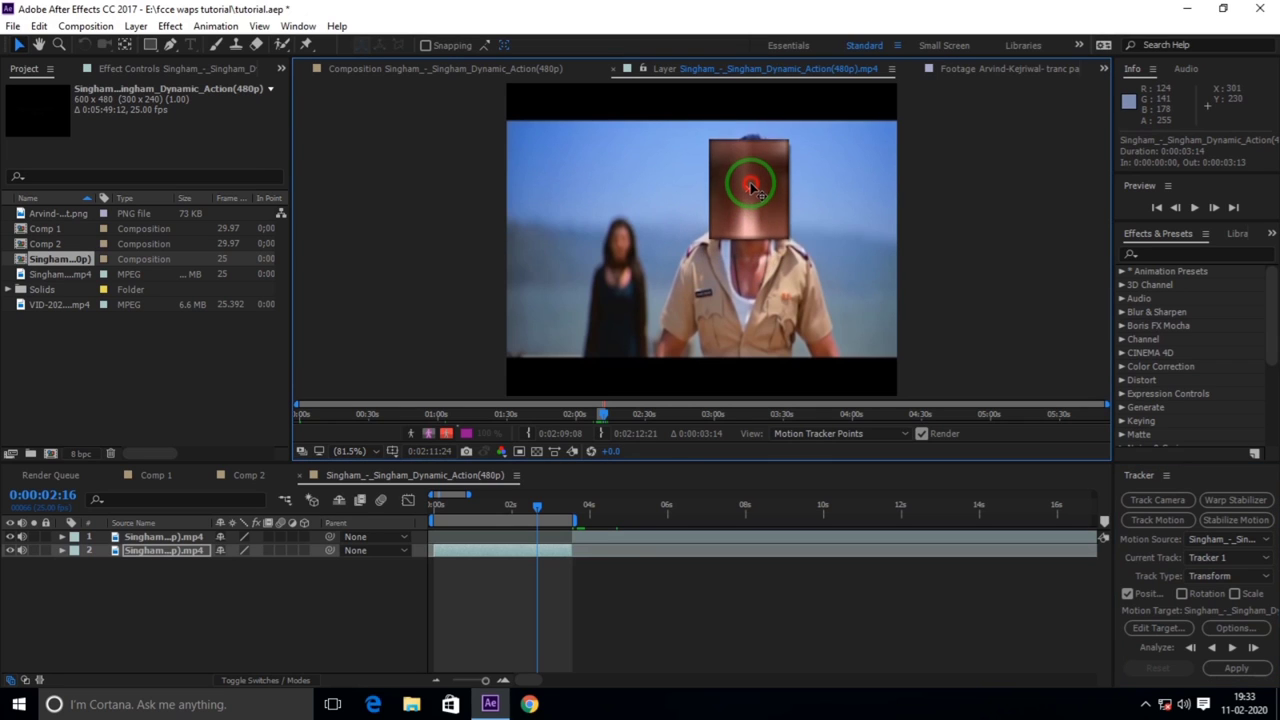
{"action": "left_click_drag", "start_coordinate": [752, 192], "coordinate": [780, 251]}
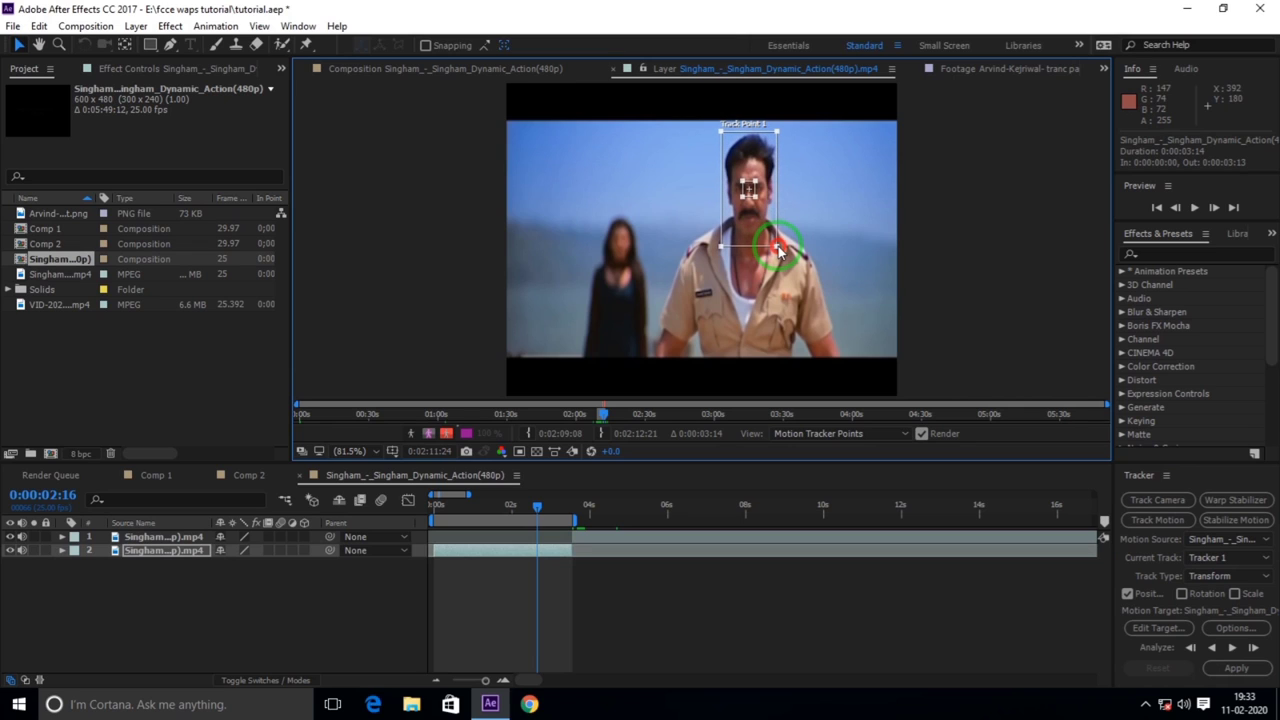
{"action": "left_click_drag", "start_coordinate": [755, 196], "coordinate": [766, 213]}
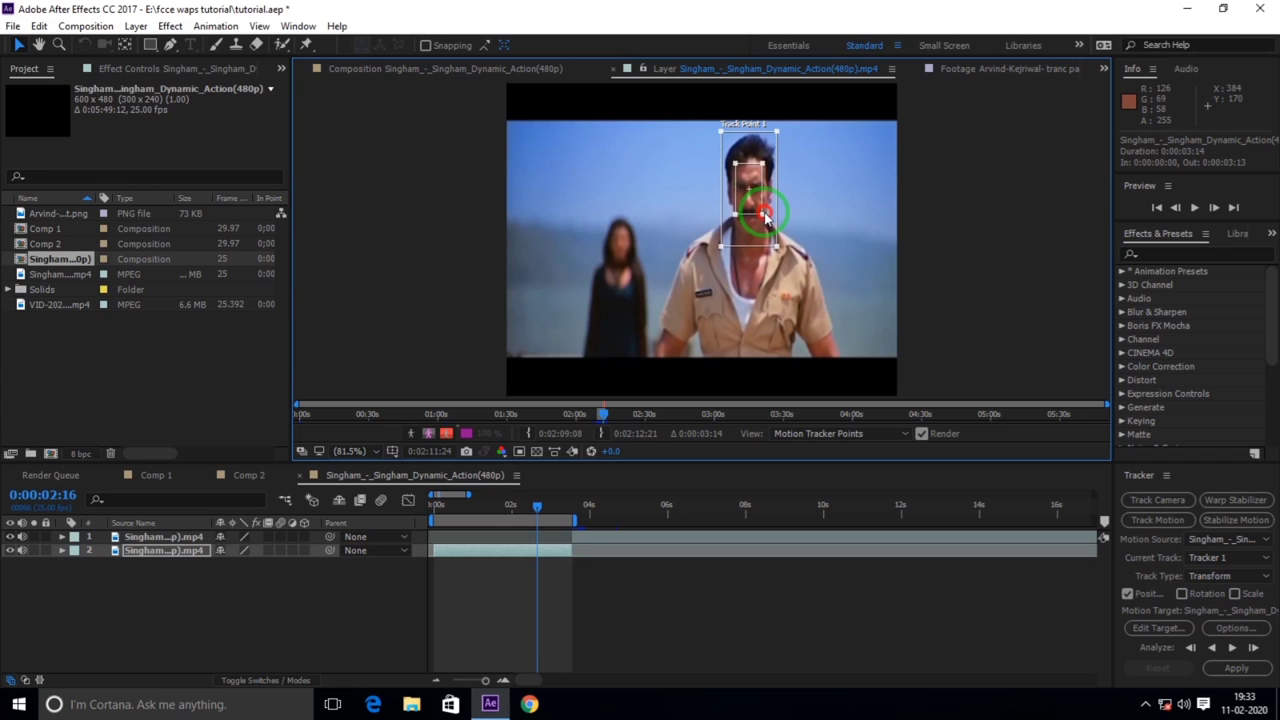
{"action": "left_click_drag", "start_coordinate": [766, 220], "coordinate": [766, 225]}
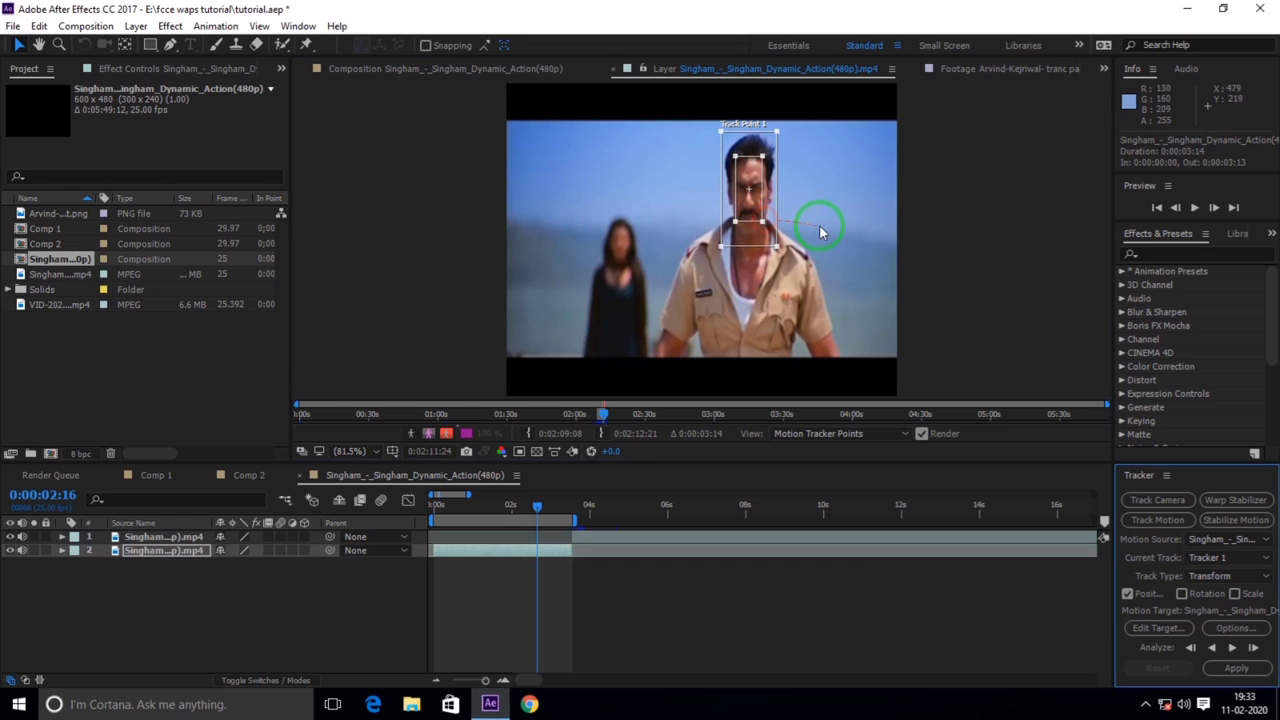
- Return to the clip's first frame and fine-tune the track point on the face
{"action": "left_click_drag", "start_coordinate": [826, 239], "coordinate": [796, 220]}
{"action": "left_click_drag", "start_coordinate": [822, 380], "coordinate": [516, 508]}
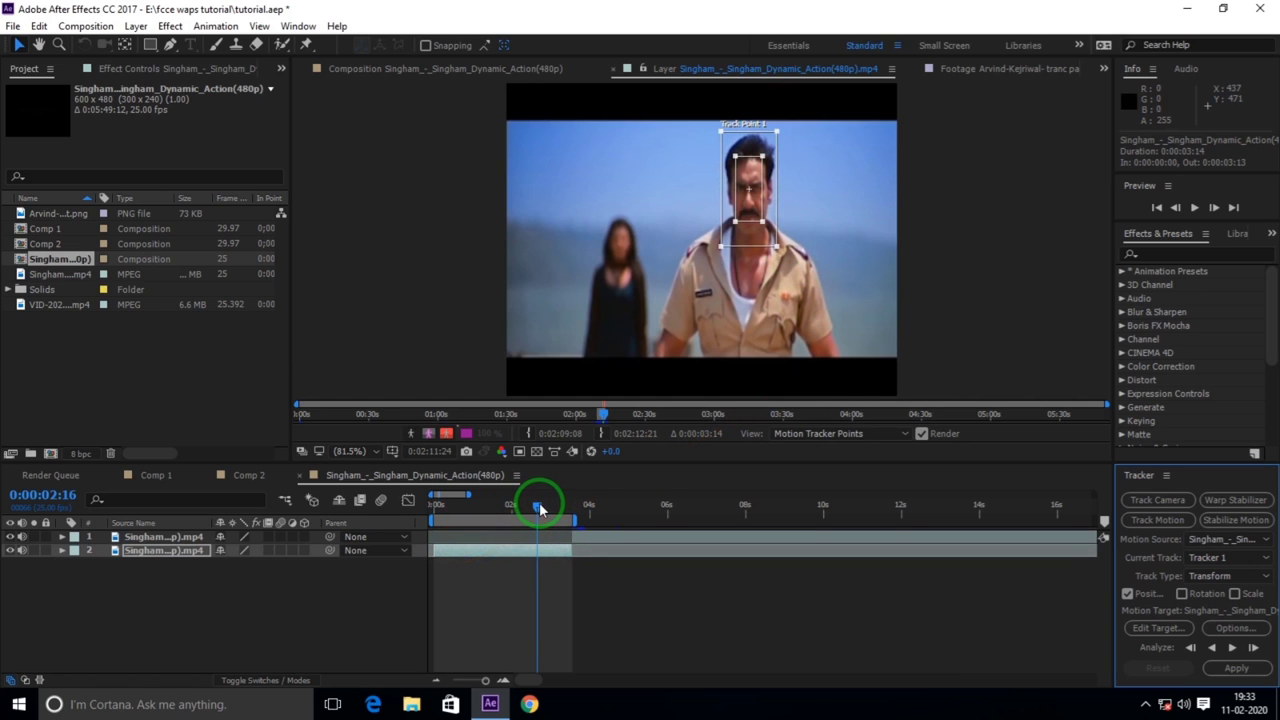
{"action": "left_click_drag", "start_coordinate": [539, 502], "coordinate": [395, 518]}
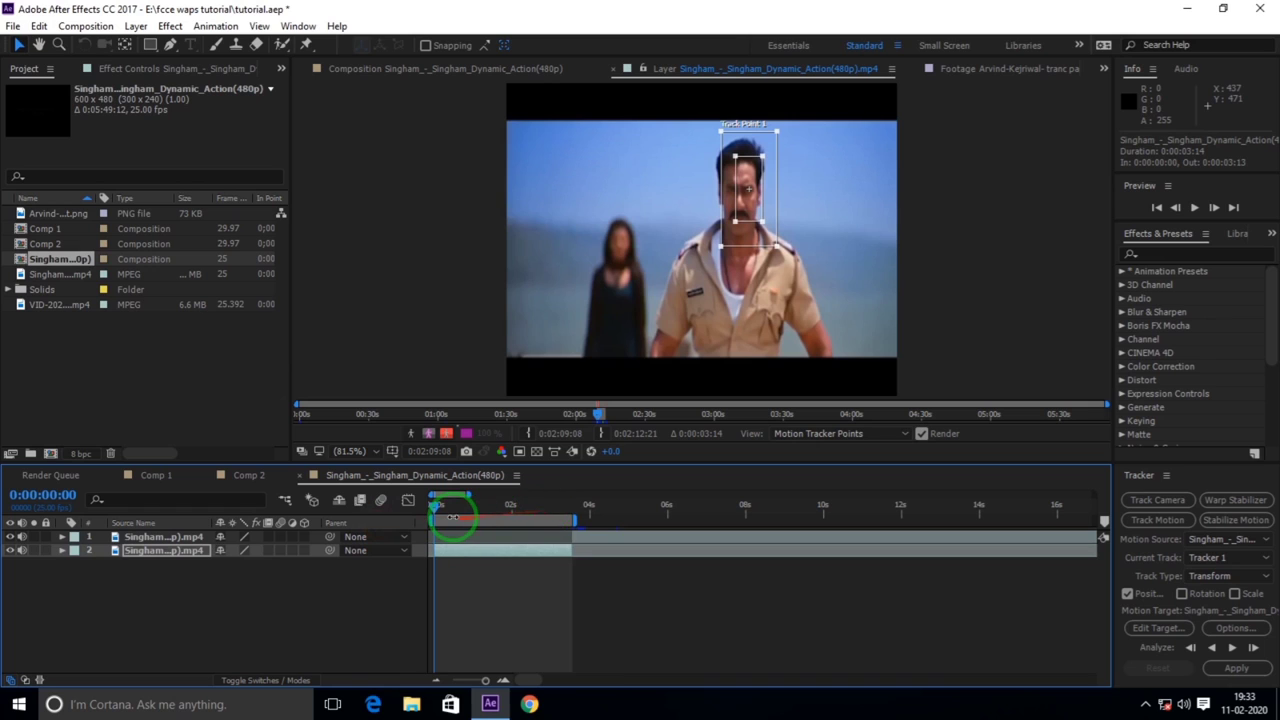
{"action": "left_click_drag", "start_coordinate": [746, 208], "coordinate": [741, 208]}
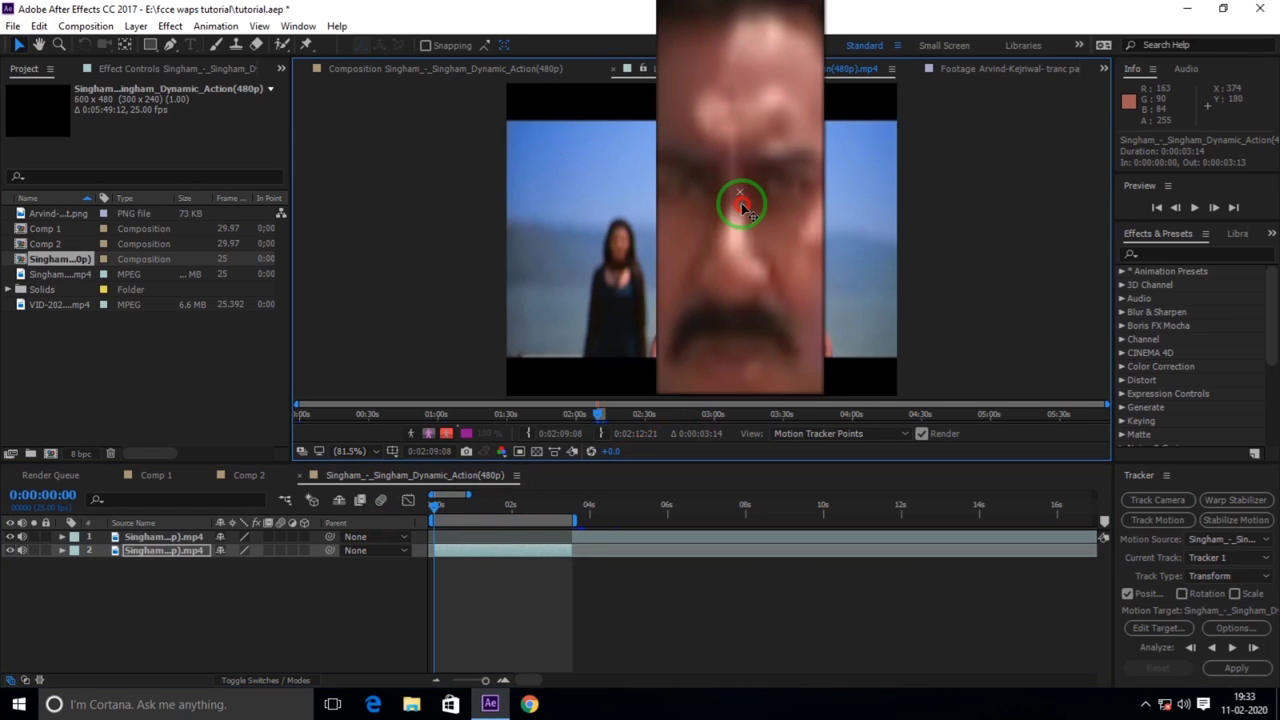
{"action": "left_click_drag", "start_coordinate": [741, 208], "coordinate": [741, 207]}
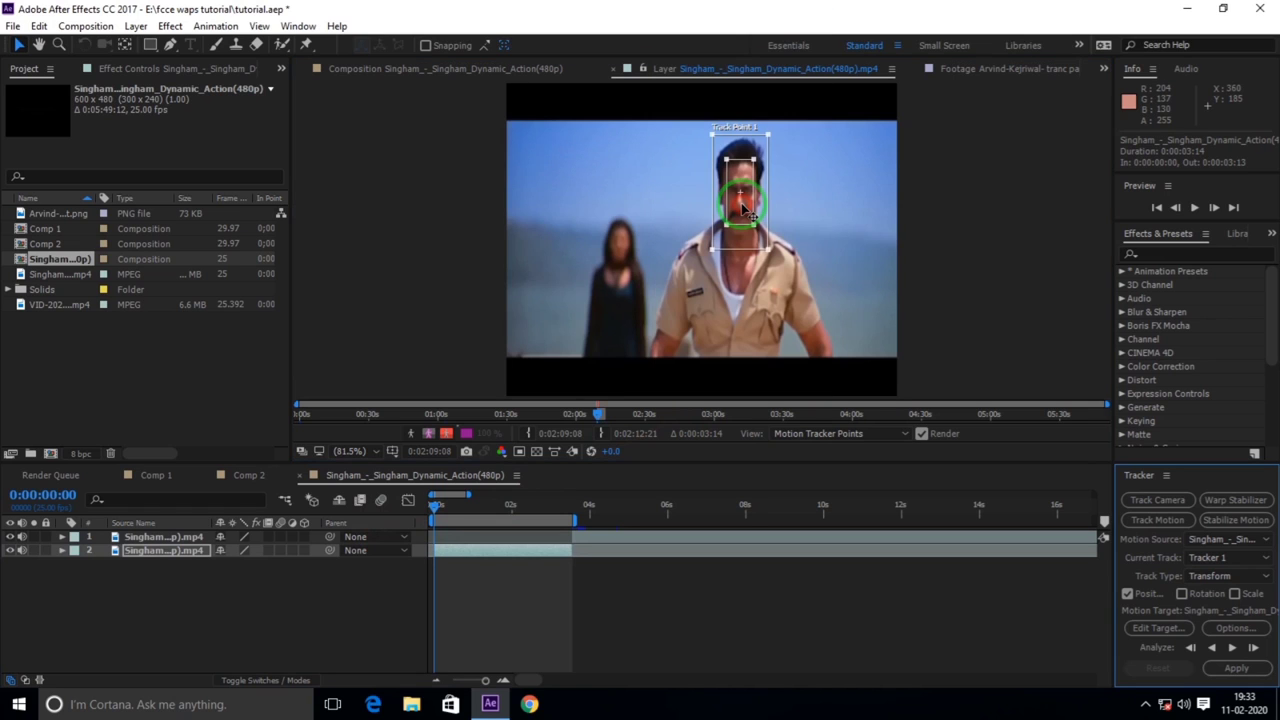
{"action": "left_click", "coordinate": [745, 207]}
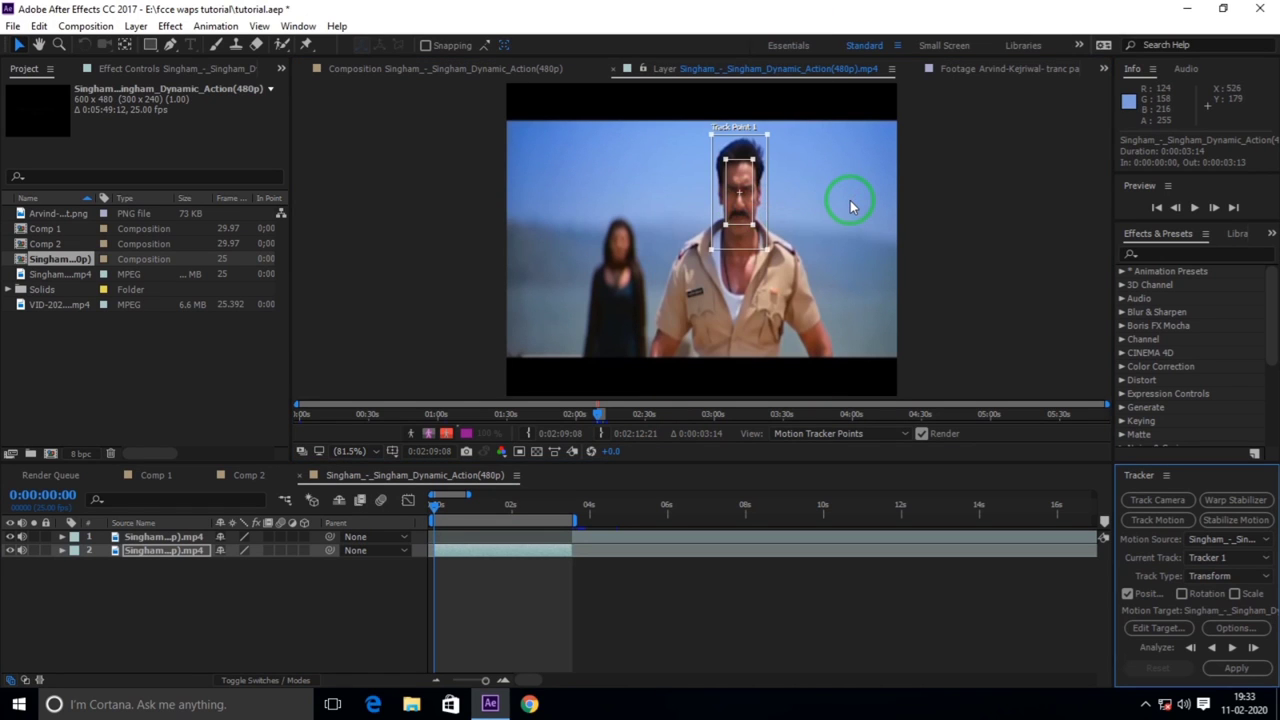
{"action": "left_click", "coordinate": [435, 506]}
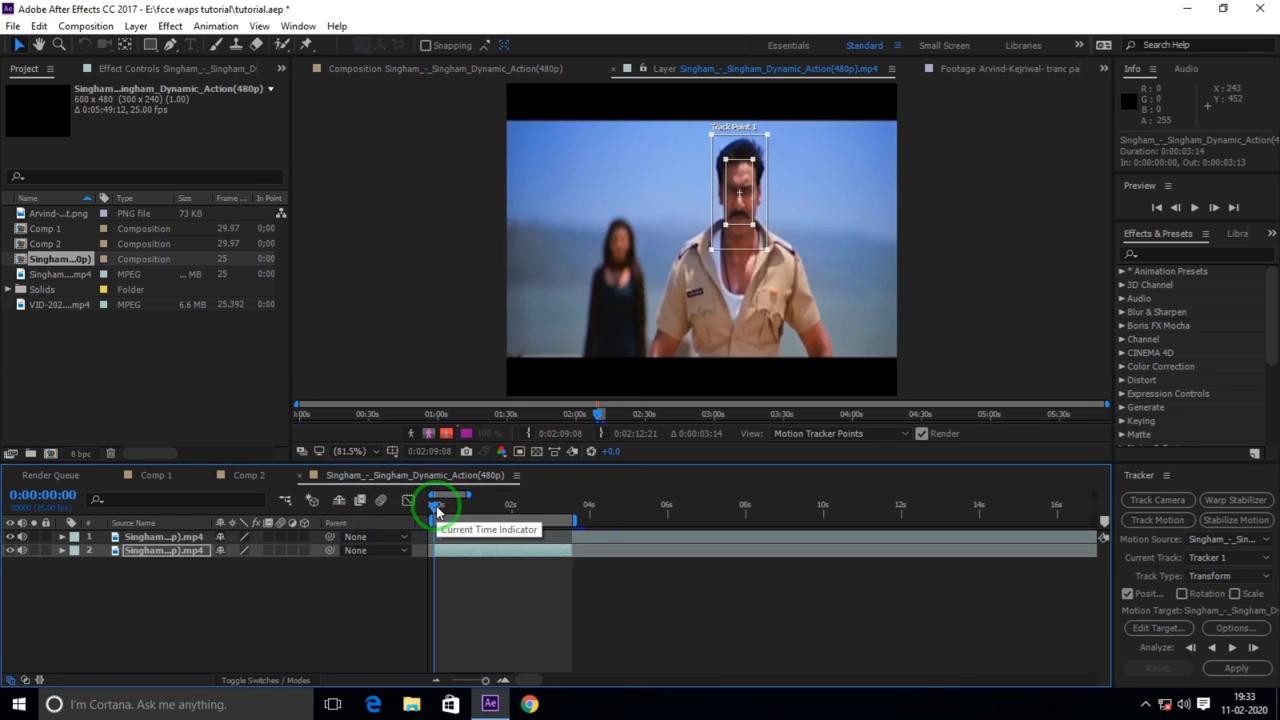
- Analyze Track Point 1 forward to 0:00:03:13, then open Layer > New
{"action": "left_click", "coordinate": [1234, 649]}
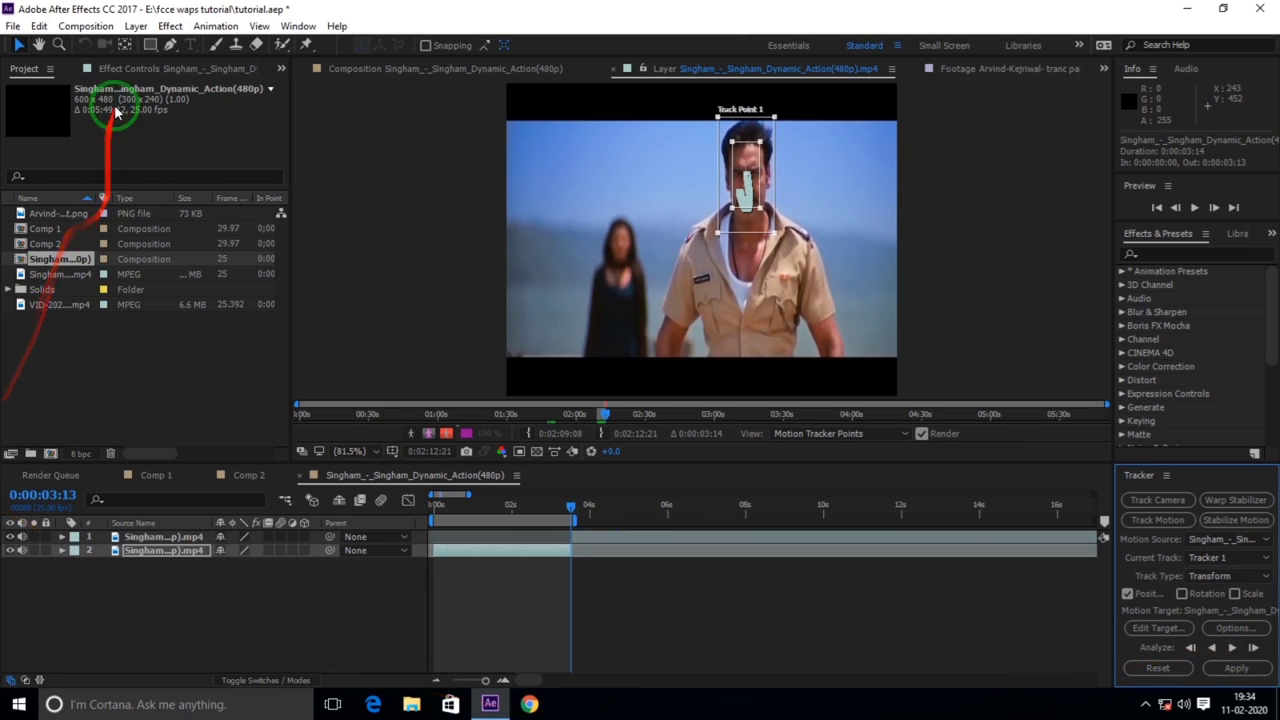
{"action": "left_click", "coordinate": [136, 26]}
{"action": "mouse_move", "coordinate": [153, 46]}
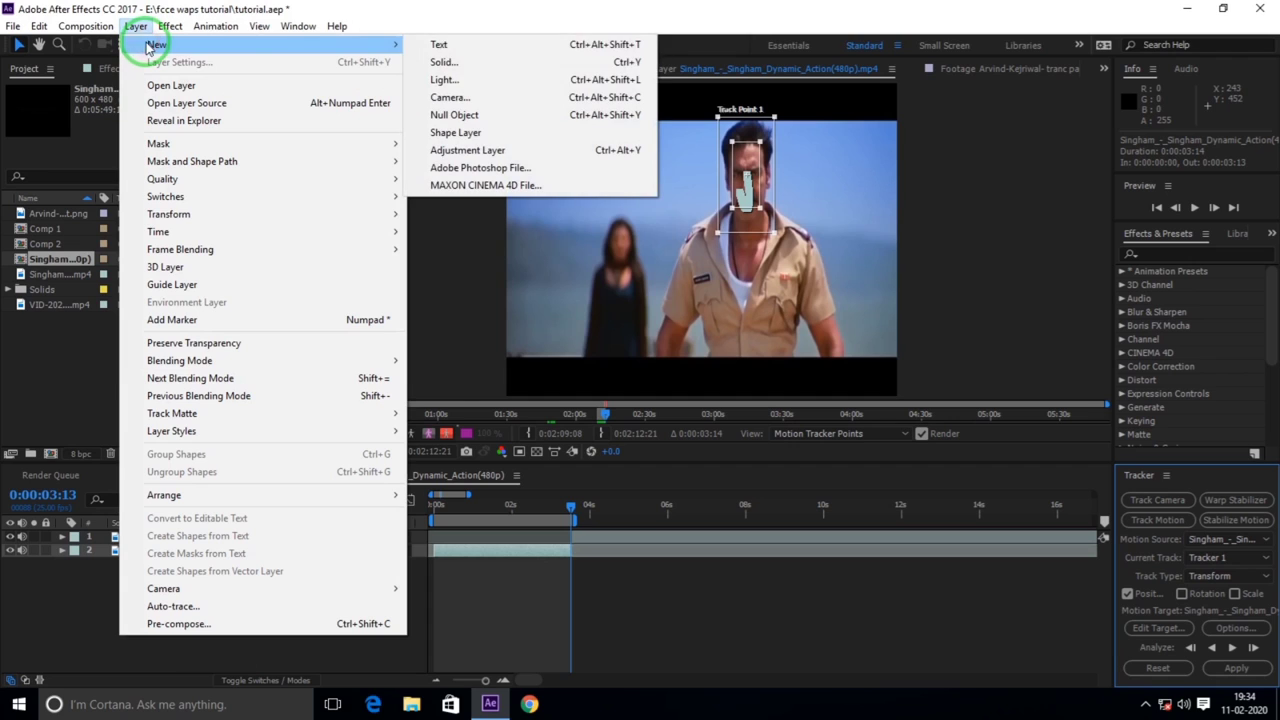
- Add a Null Object layer, Null 2, to the Singham composition
{"action": "left_click", "coordinate": [445, 114]}
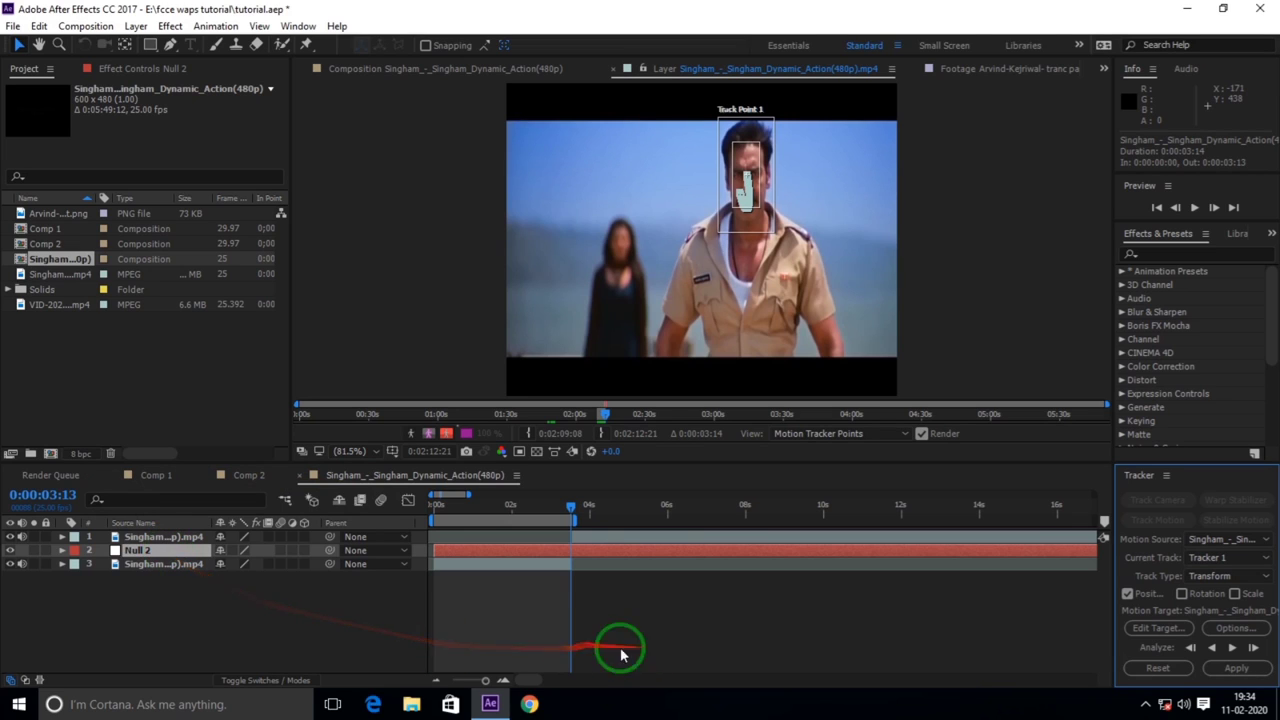
- Make Null 2 the tracker's motion target and apply the X and Y track data
{"action": "left_click", "coordinate": [1158, 630]}
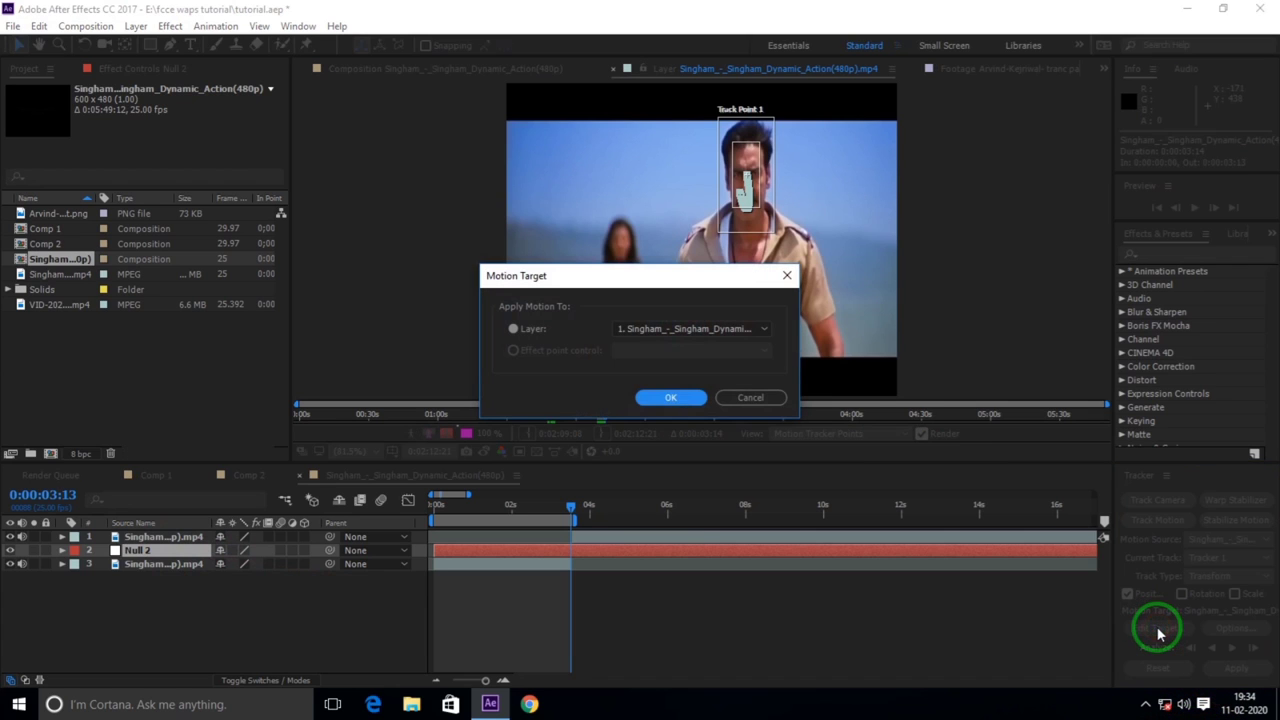
{"action": "left_click", "coordinate": [745, 328]}
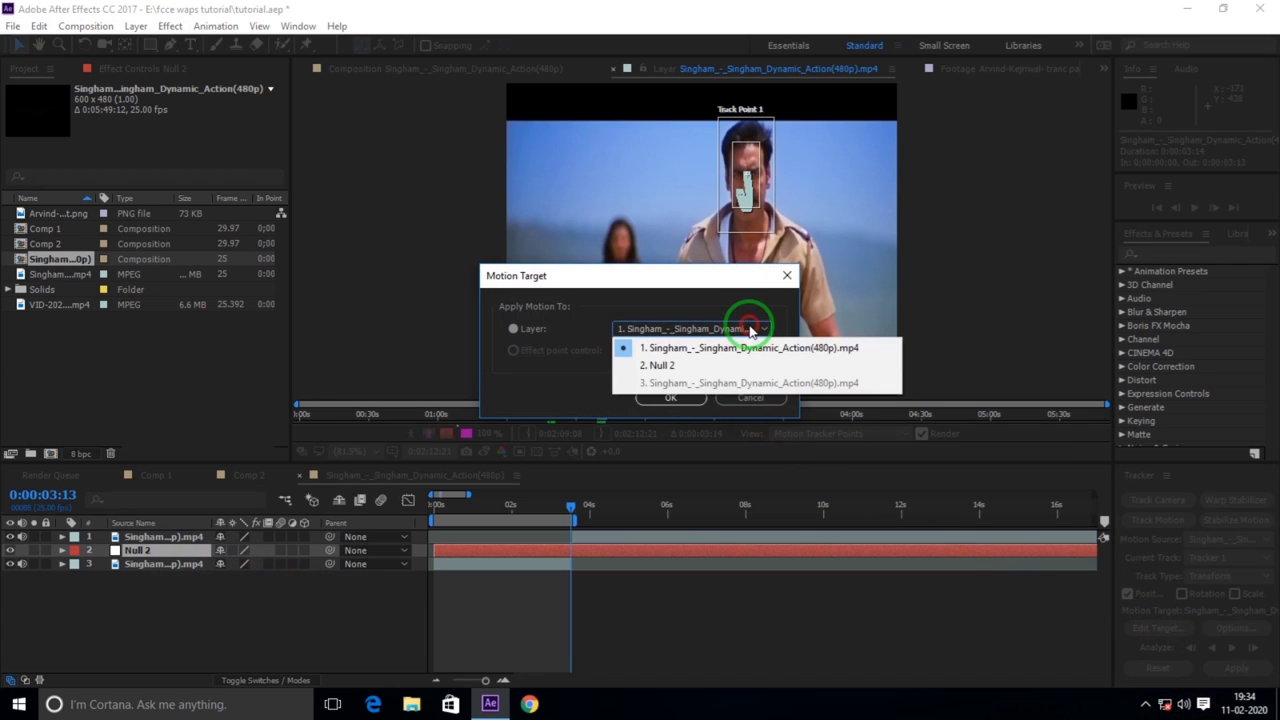
{"action": "left_click", "coordinate": [655, 365]}
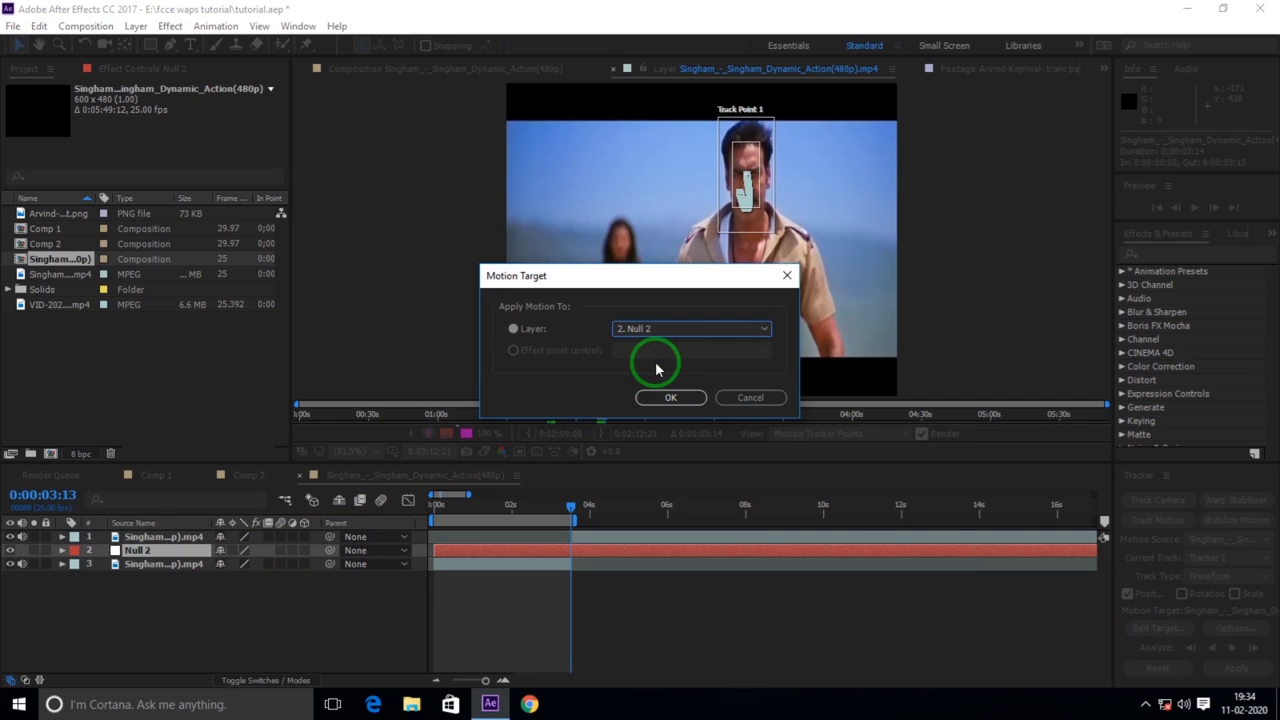
{"action": "left_click", "coordinate": [672, 396]}
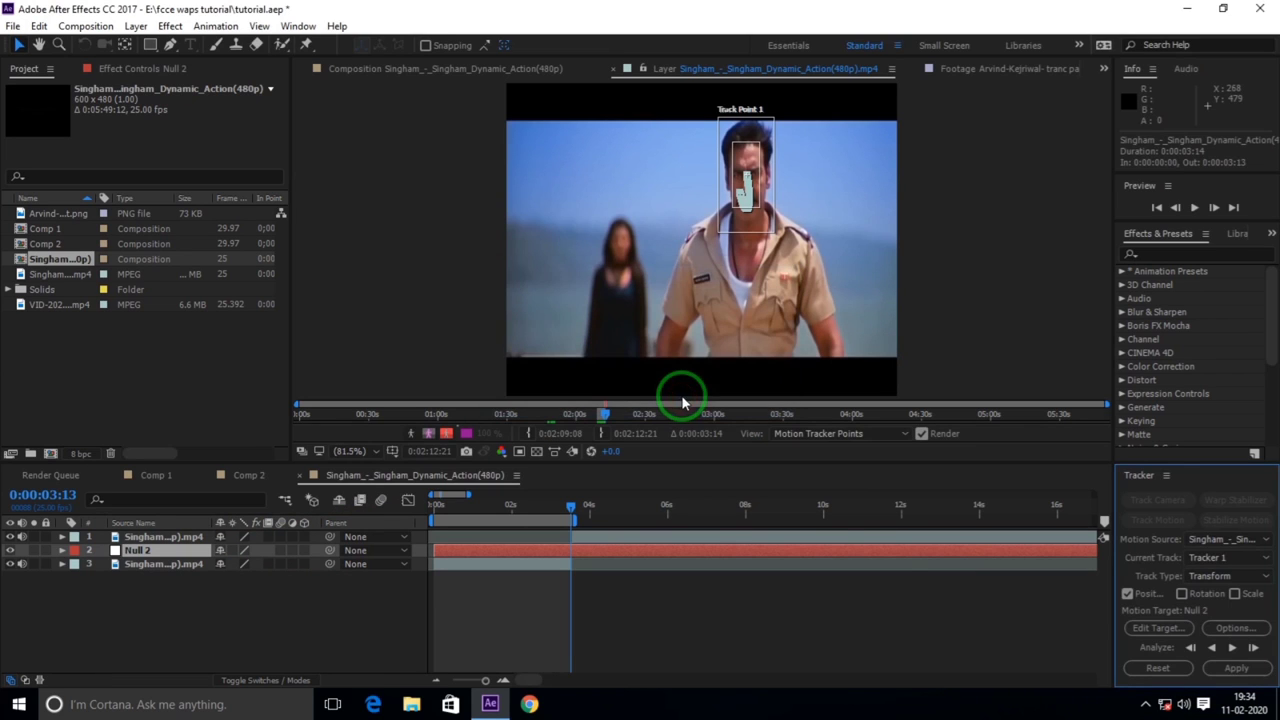
{"action": "left_click", "coordinate": [1234, 668]}
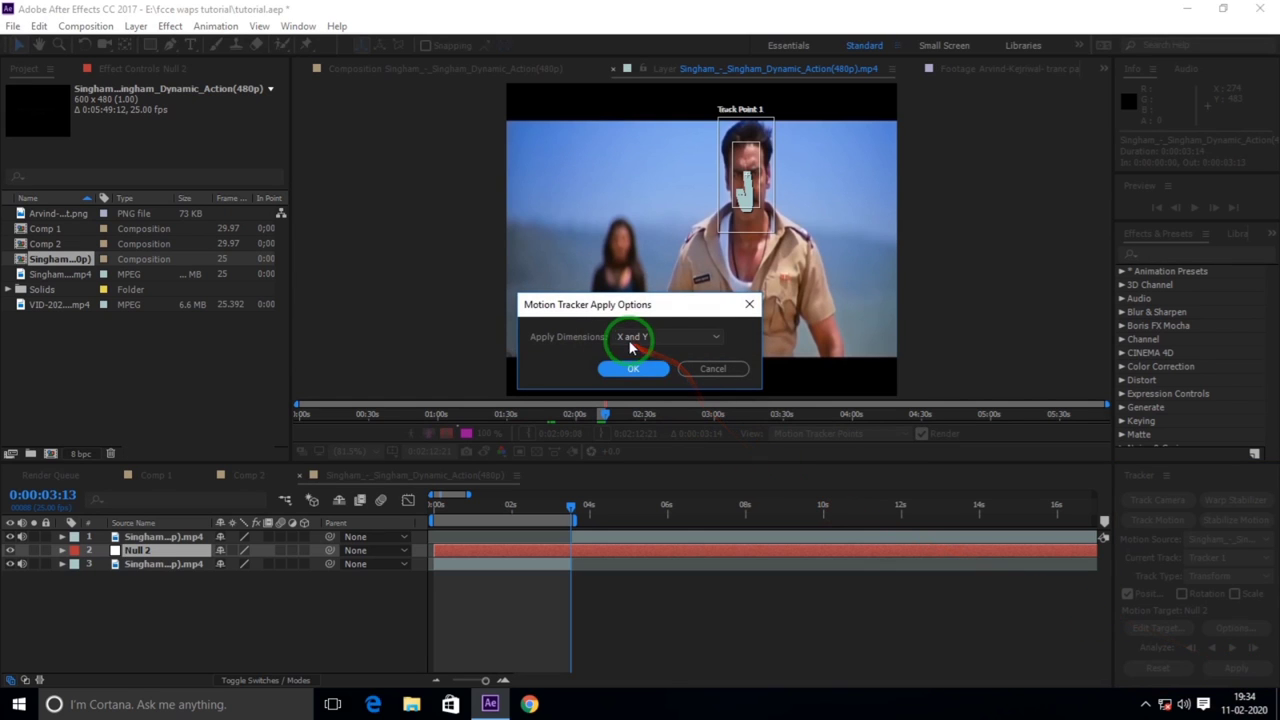
{"action": "left_click", "coordinate": [632, 369]}
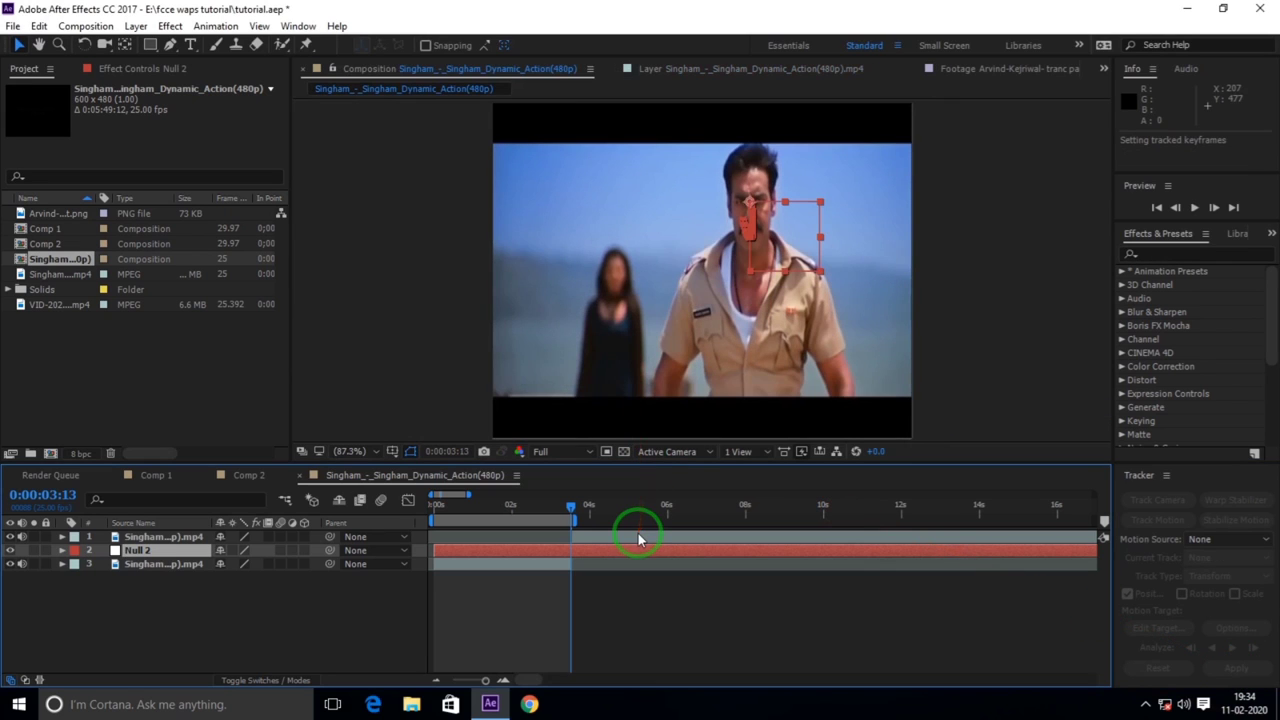
- Parent layer 1 to Null 2 and review the null's tracked position keyframes
{"action": "left_click_drag", "start_coordinate": [244, 537], "coordinate": [172, 561]}
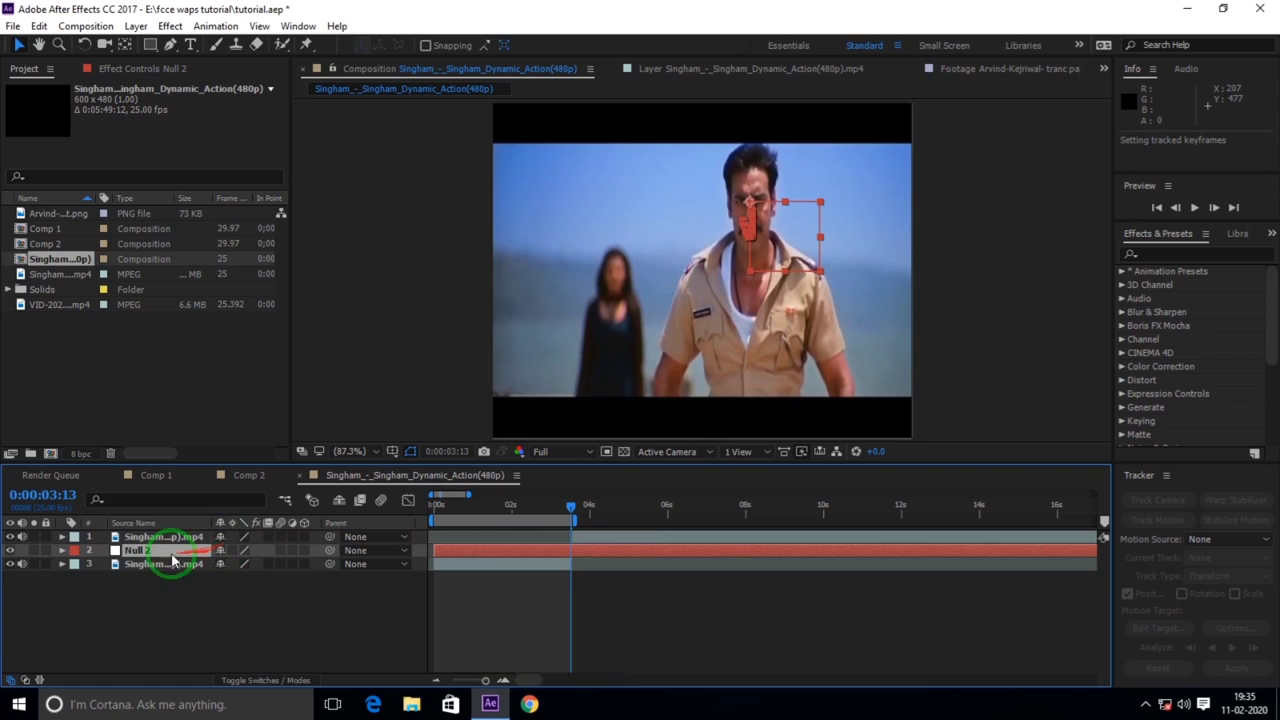
{"action": "left_click", "coordinate": [137, 550]}
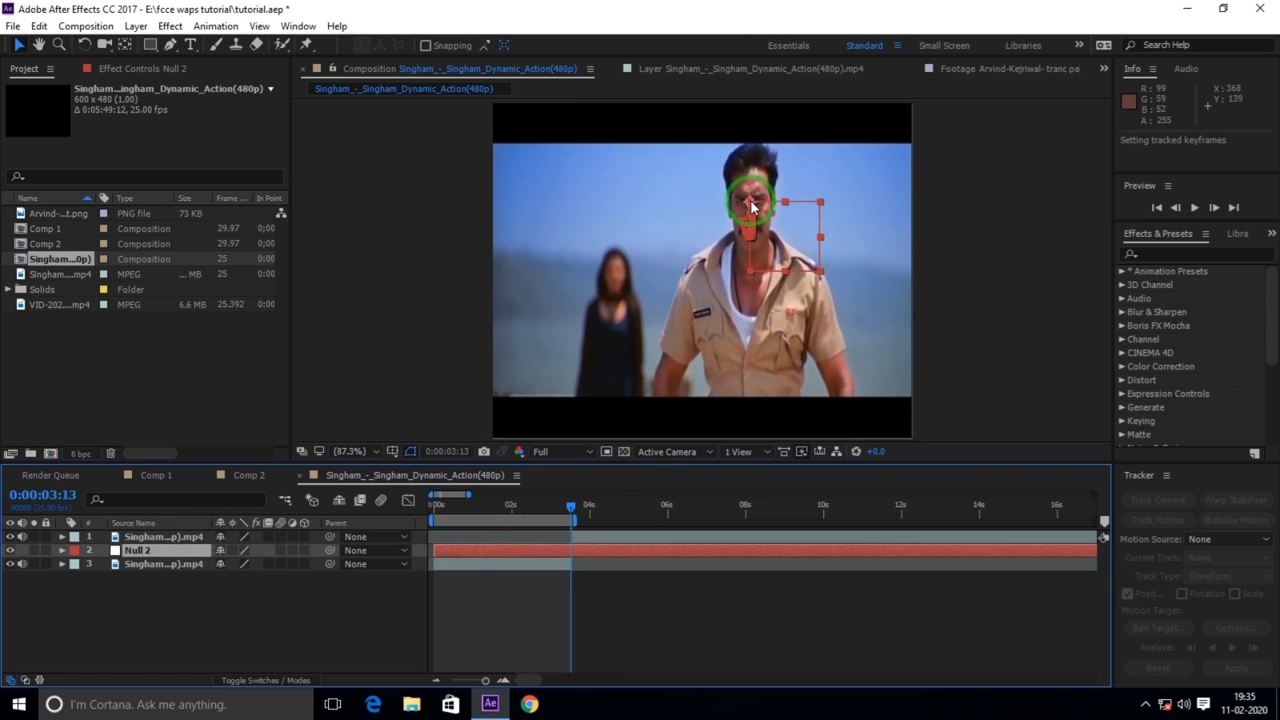
{"action": "mouse_move", "coordinate": [754, 205]}
{"action": "left_mouse_down"}
{"action": "mouse_move", "coordinate": [641, 372]}
{"action": "mouse_move", "coordinate": [584, 510]}
{"action": "mouse_move", "coordinate": [385, 527]}
{"action": "left_mouse_up"}
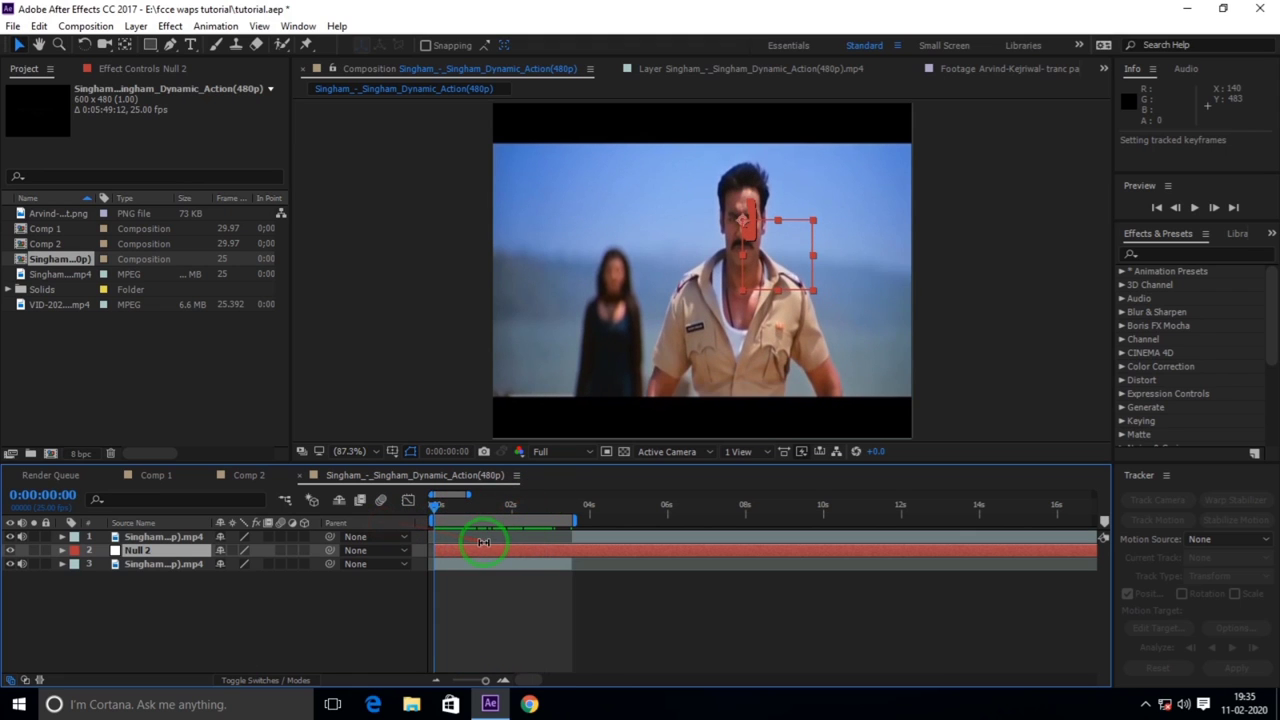
{"action": "left_click", "coordinate": [311, 617]}
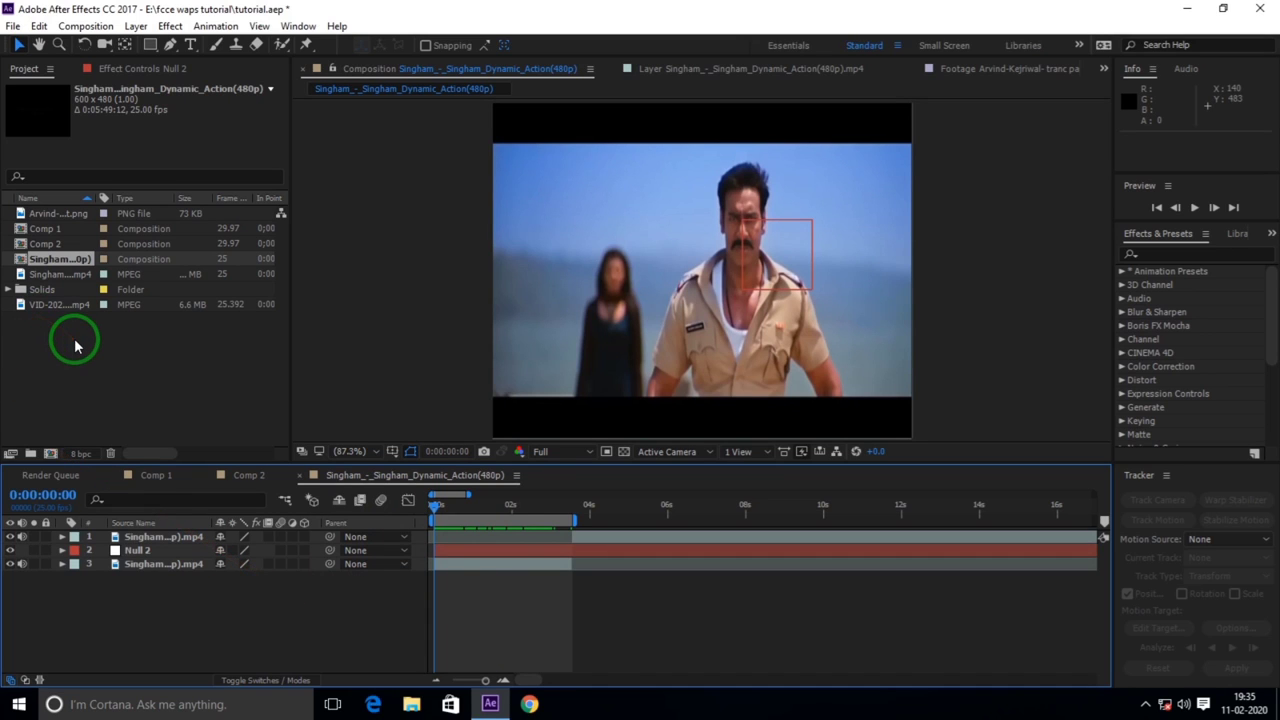
- Place the face PNG in the timeline above the Singham clip layers
{"action": "left_click", "coordinate": [60, 214]}
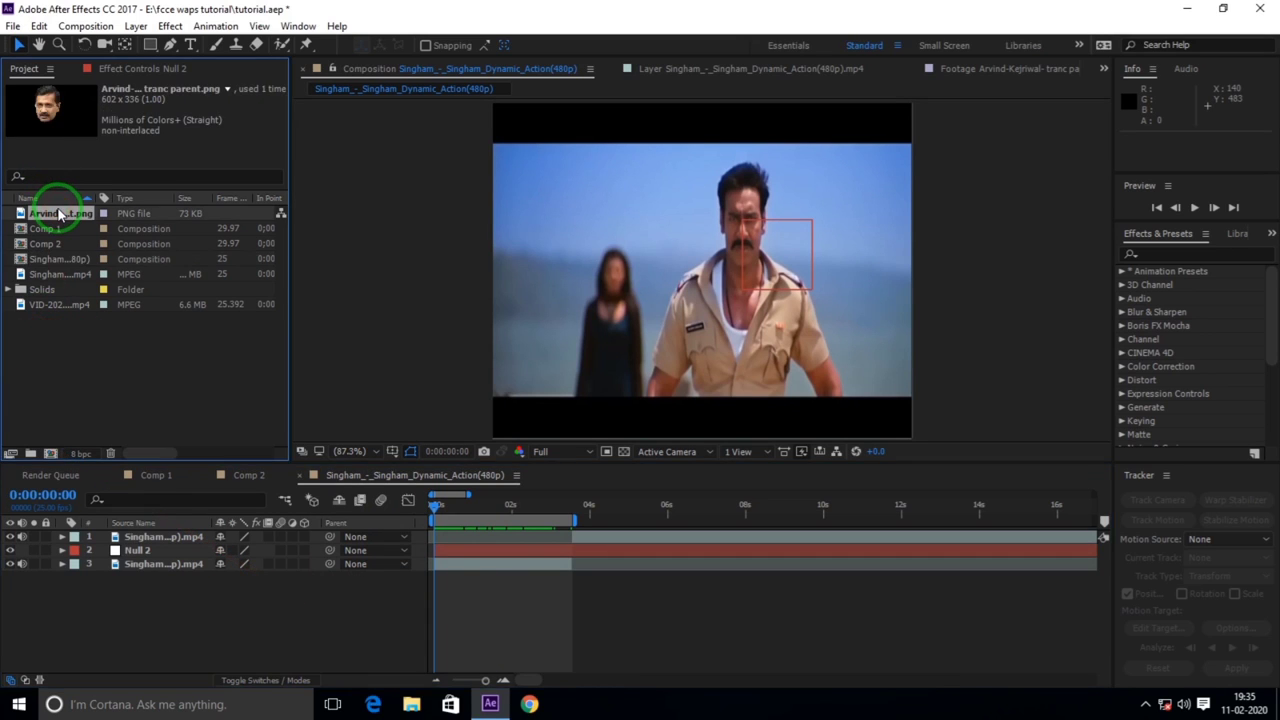
{"action": "left_click_drag", "start_coordinate": [60, 214], "coordinate": [120, 490]}
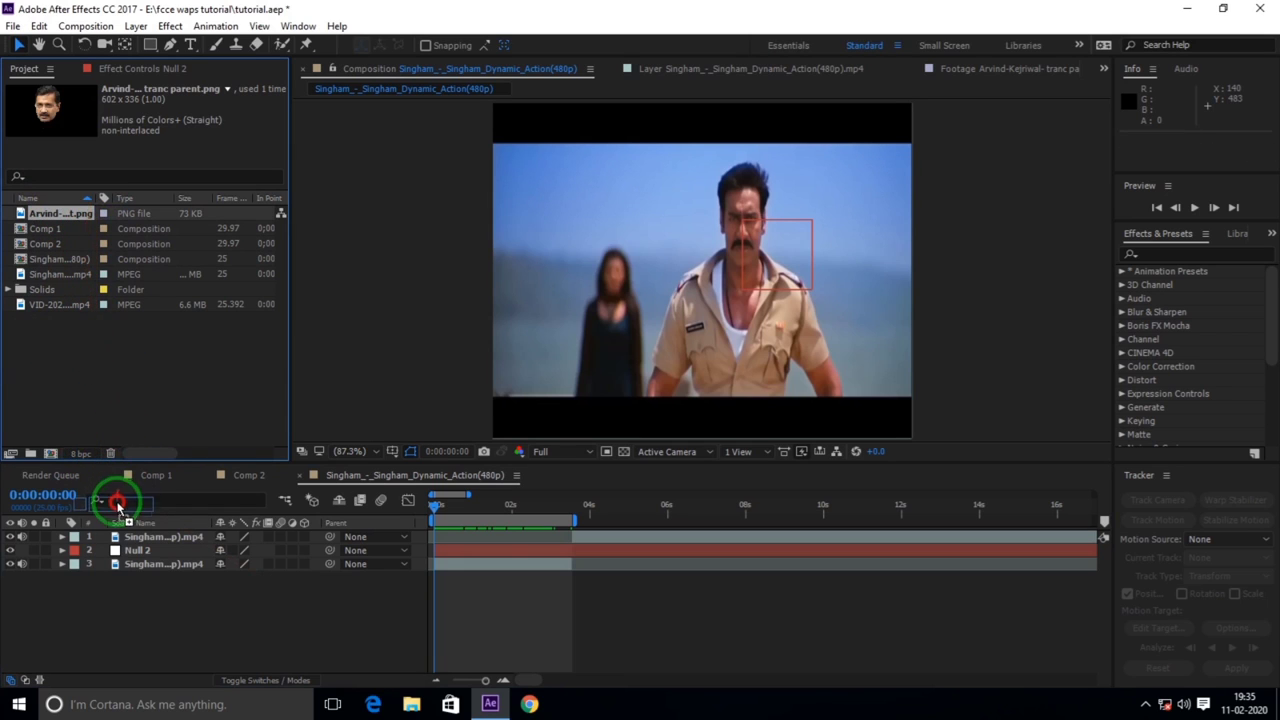
{"action": "left_click_drag", "start_coordinate": [120, 490], "coordinate": [116, 538]}
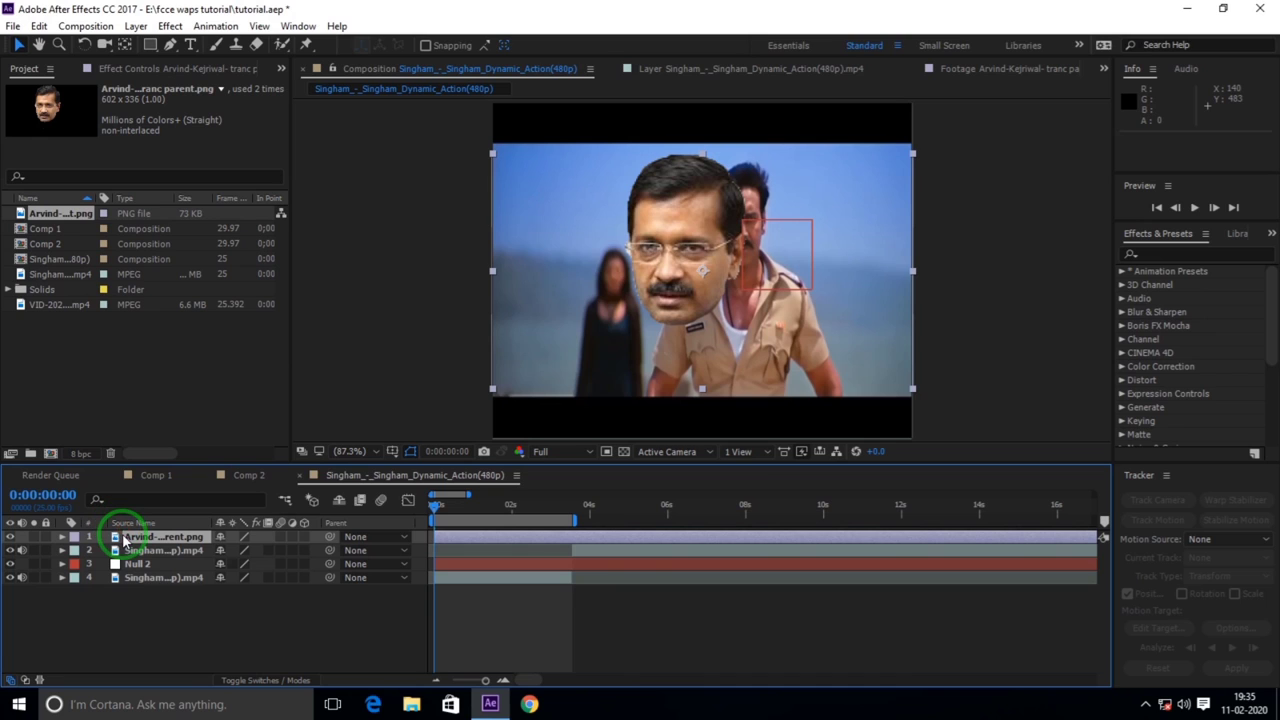
{"action": "mouse_move", "coordinate": [128, 540]}
{"action": "left_mouse_down"}
{"action": "mouse_move", "coordinate": [755, 250]}
{"action": "mouse_move", "coordinate": [727, 247]}
{"action": "left_mouse_up"}
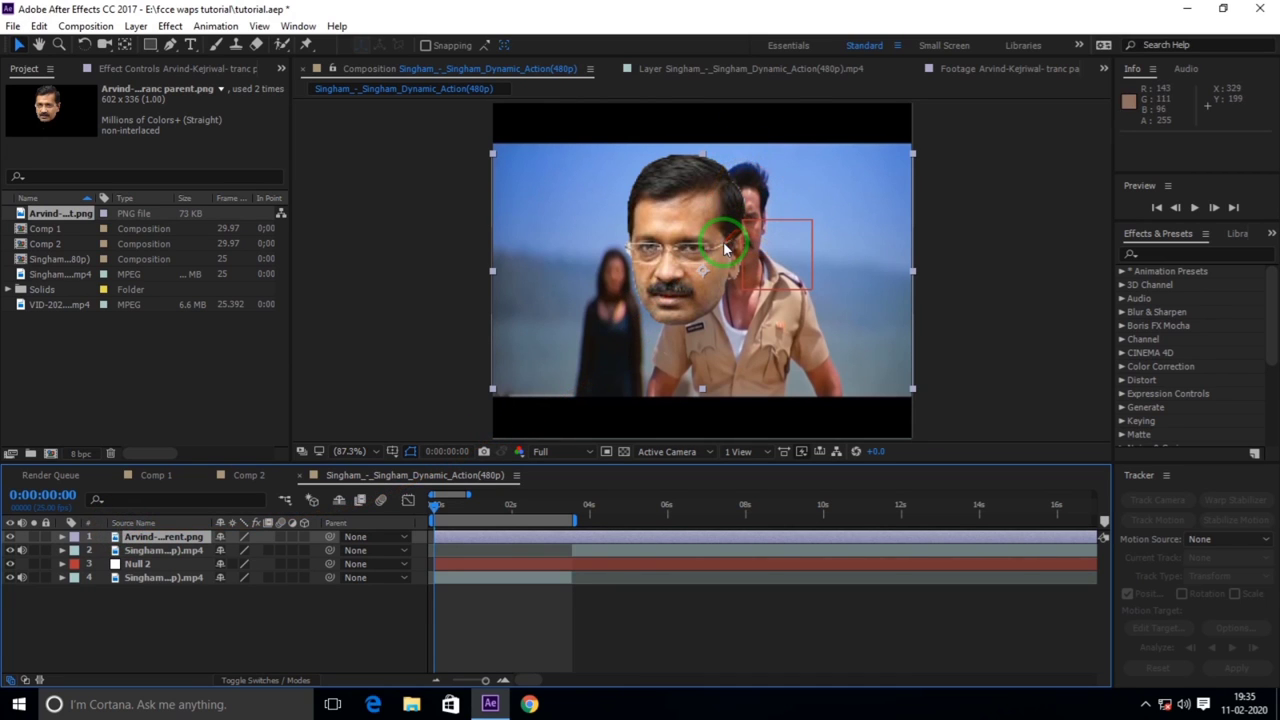
{"action": "left_click_drag", "start_coordinate": [540, 262], "coordinate": [195, 546]}
- Scale the face PNG to 39.4, 62.9% and position it over the actor's face
{"action": "key", "text": "s"}
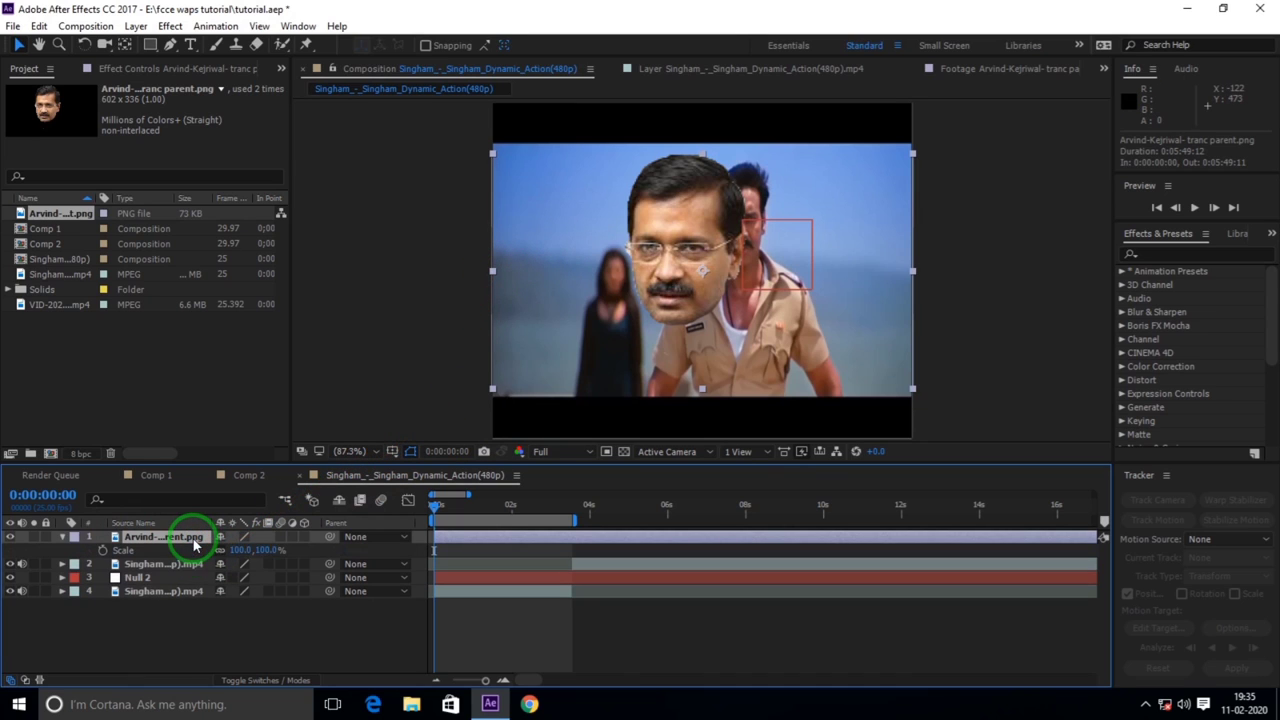
{"action": "left_click_drag", "start_coordinate": [265, 550], "coordinate": [230, 551]}
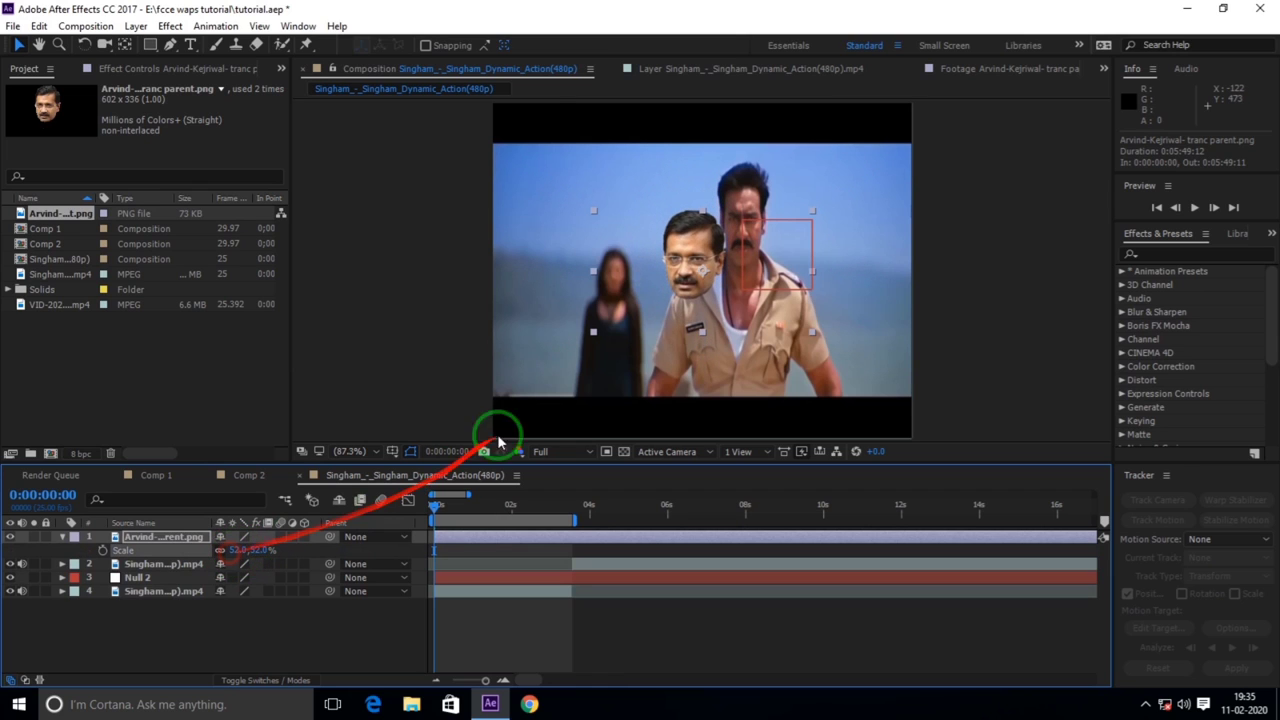
{"action": "mouse_move", "coordinate": [676, 297]}
{"action": "left_mouse_down"}
{"action": "mouse_move", "coordinate": [742, 264]}
{"action": "mouse_move", "coordinate": [737, 312]}
{"action": "mouse_move", "coordinate": [744, 245]}
{"action": "left_mouse_up"}
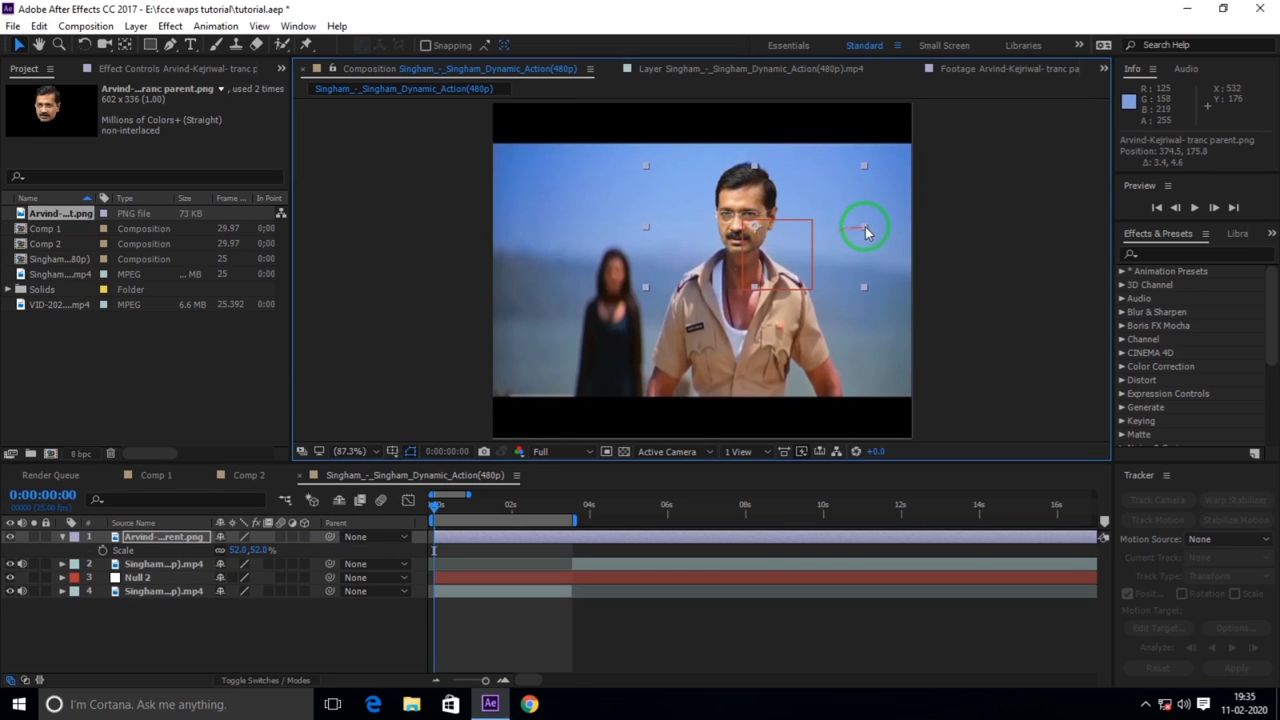
{"action": "left_click_drag", "start_coordinate": [865, 230], "coordinate": [838, 230]}
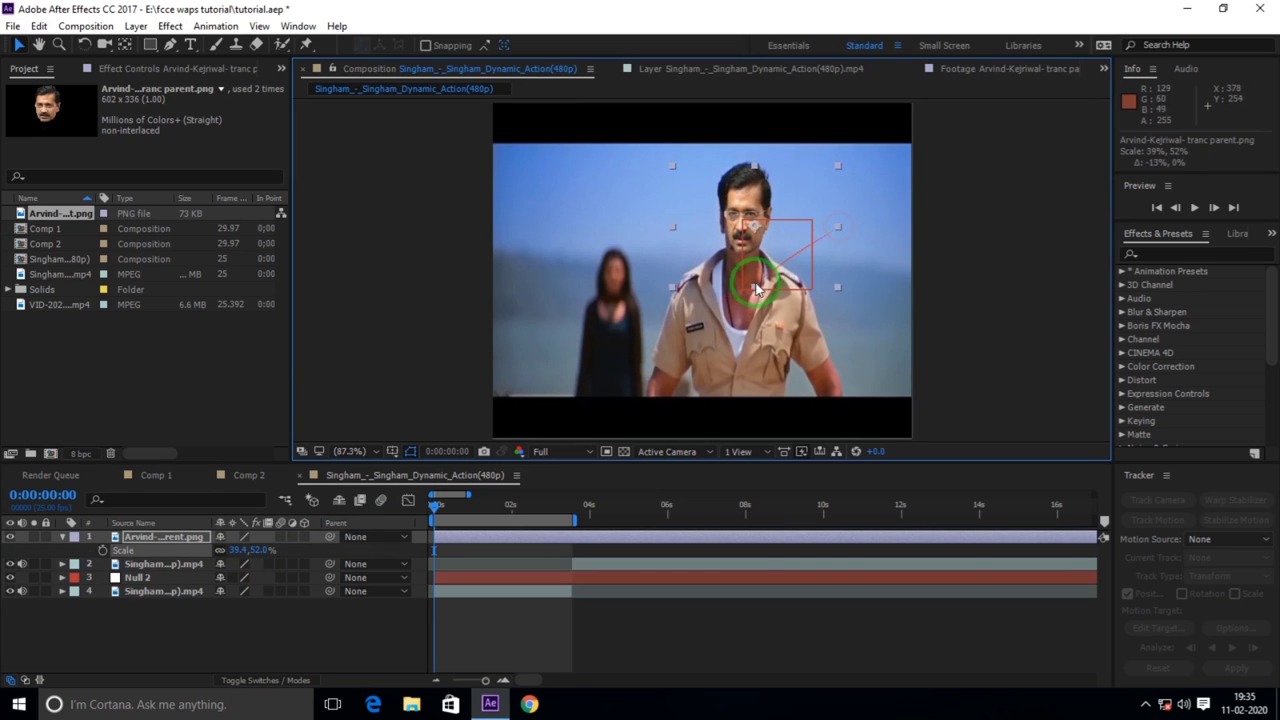
{"action": "mouse_move", "coordinate": [757, 289]}
{"action": "left_mouse_down"}
{"action": "mouse_move", "coordinate": [755, 300]}
{"action": "mouse_move", "coordinate": [754, 272]}
{"action": "left_mouse_up"}
- Rotate the face PNG to -3° and nudge it to 367.6, 188.4 over the officer's head
{"action": "left_click", "coordinate": [185, 541]}
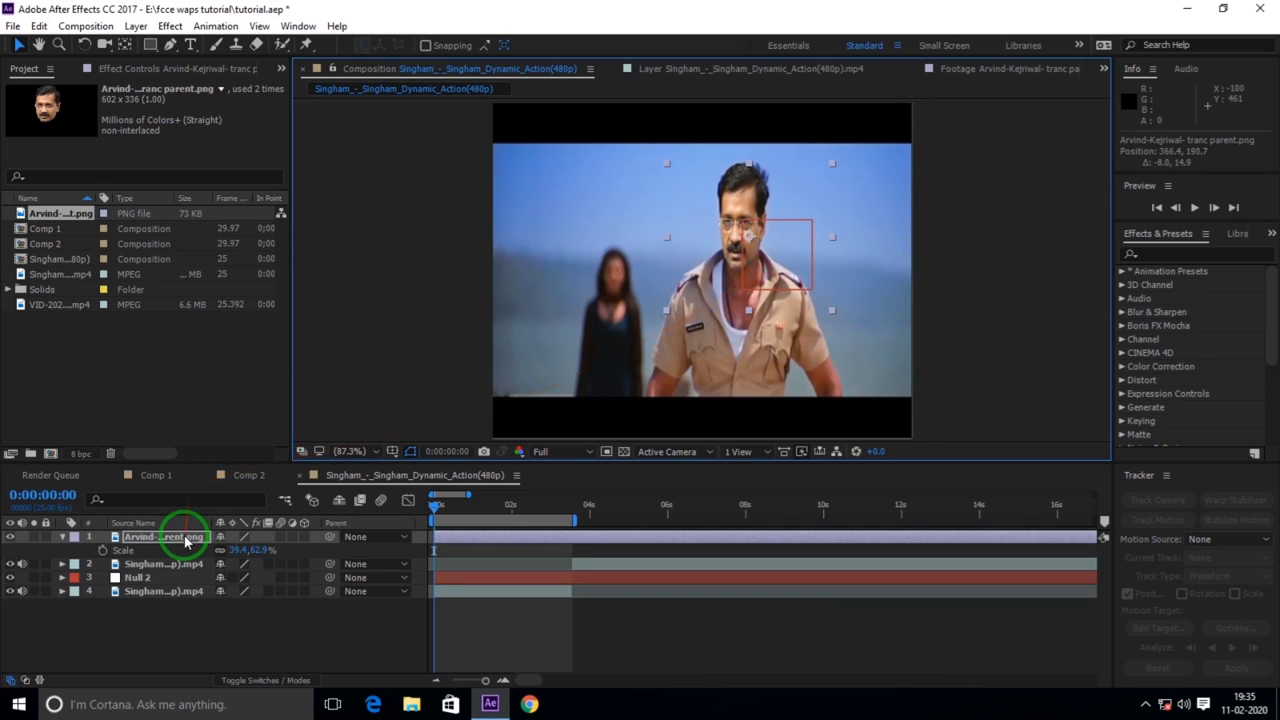
{"action": "left_click", "coordinate": [237, 551]}
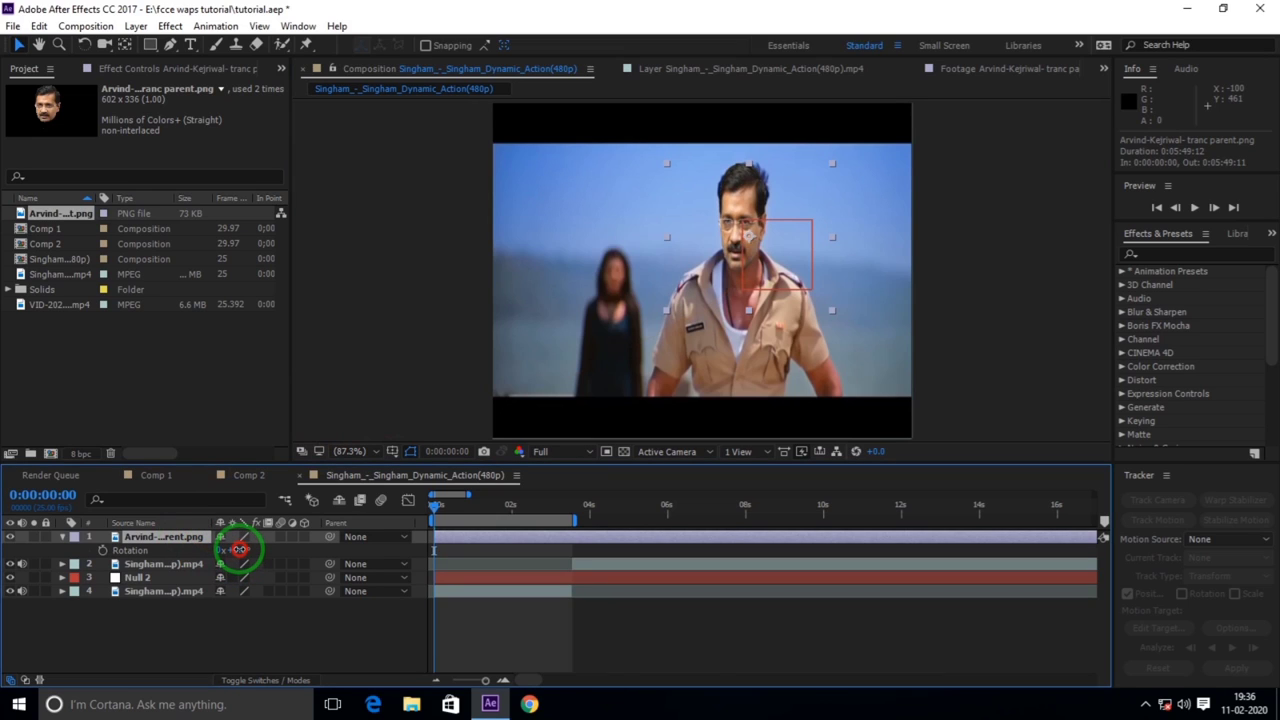
{"action": "left_click_drag", "start_coordinate": [241, 549], "coordinate": [235, 548]}
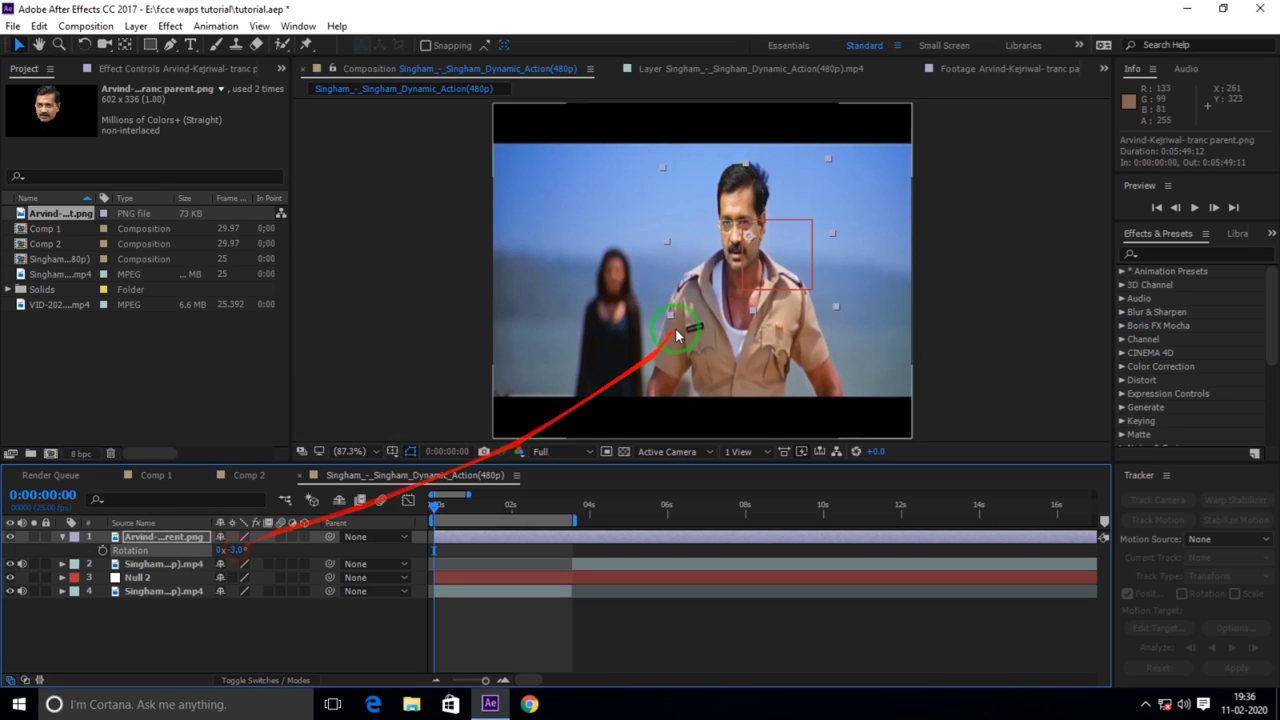
{"action": "left_click_drag", "start_coordinate": [746, 246], "coordinate": [749, 245]}
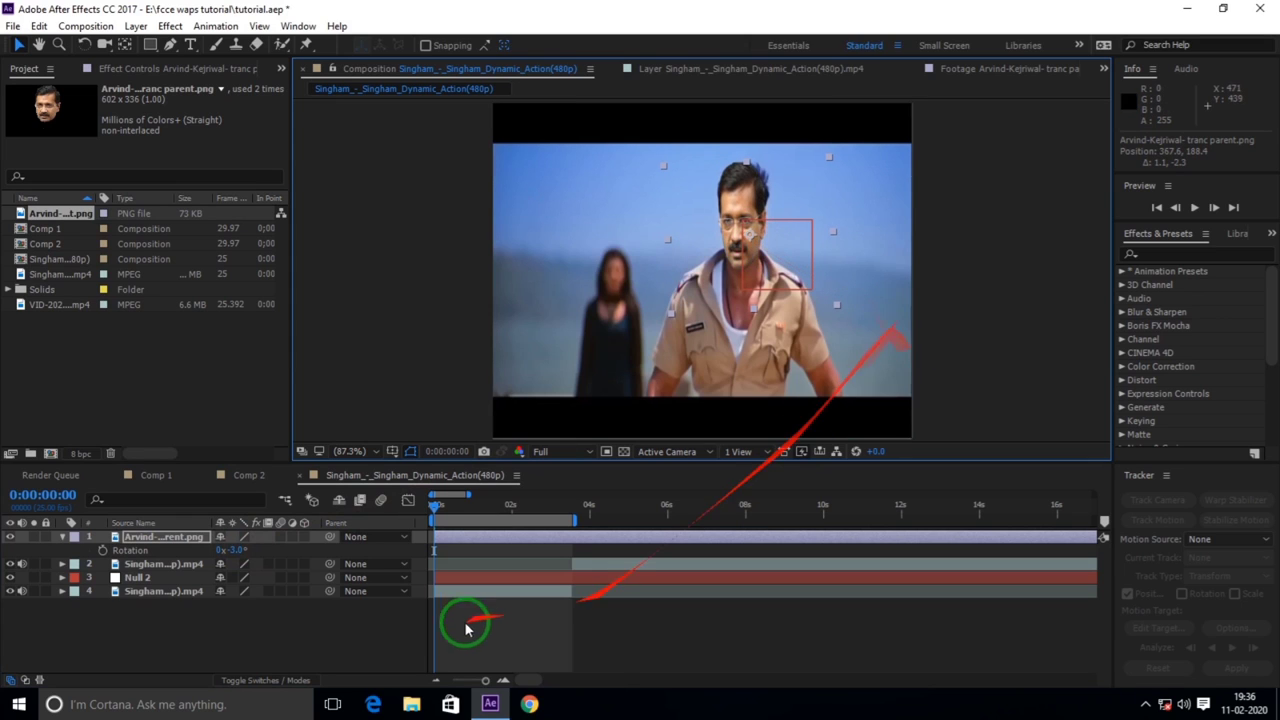
{"action": "left_click", "coordinate": [62, 538]}
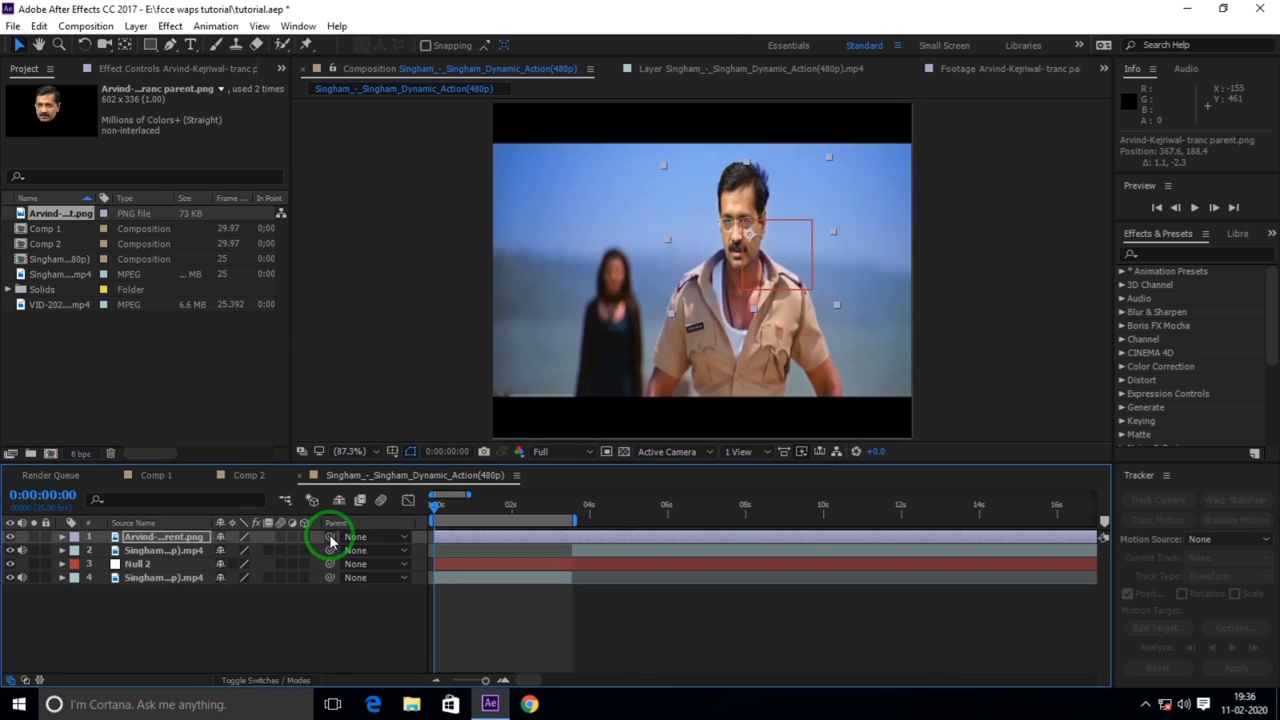
- Pick-whip the face PNG layer's parent to Null 2 so Parent reads 3. Null 2
{"action": "left_click_drag", "start_coordinate": [330, 538], "coordinate": [143, 567]}
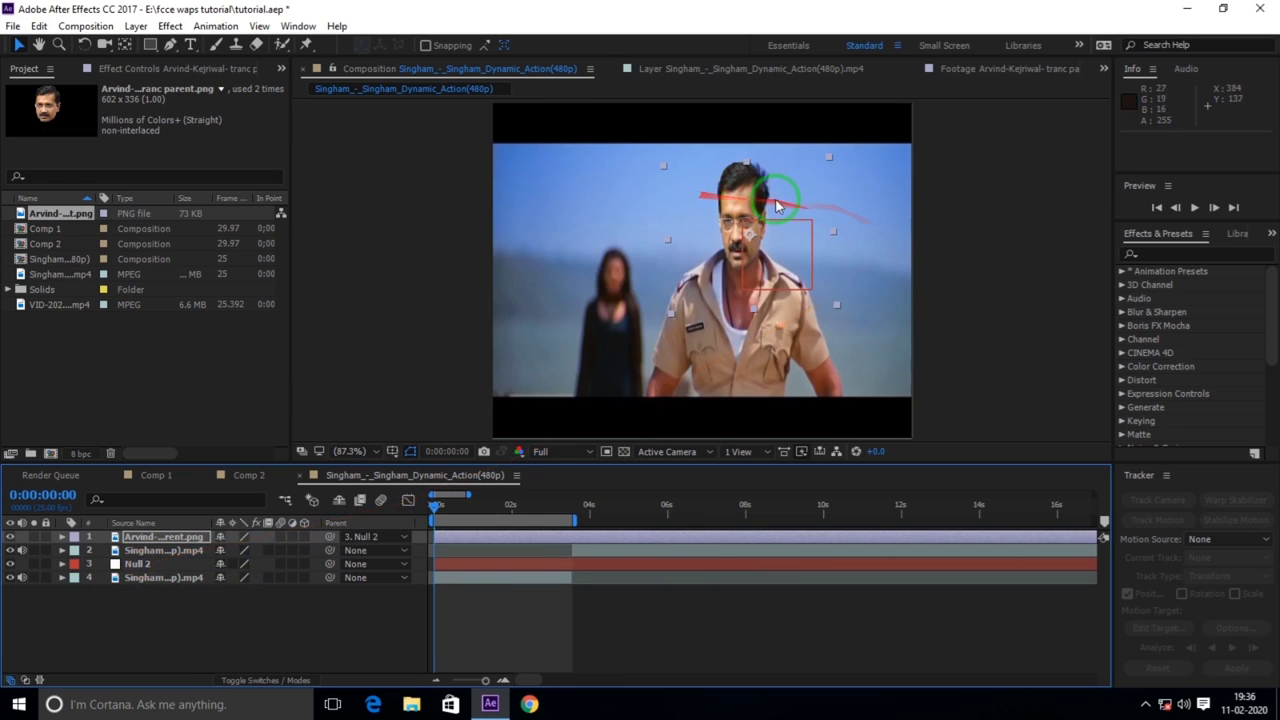
{"action": "mouse_move", "coordinate": [733, 196]}
{"action": "left_mouse_down"}
{"action": "mouse_move", "coordinate": [153, 570]}
{"action": "mouse_move", "coordinate": [183, 564]}
{"action": "mouse_move", "coordinate": [745, 188]}
{"action": "left_mouse_up"}
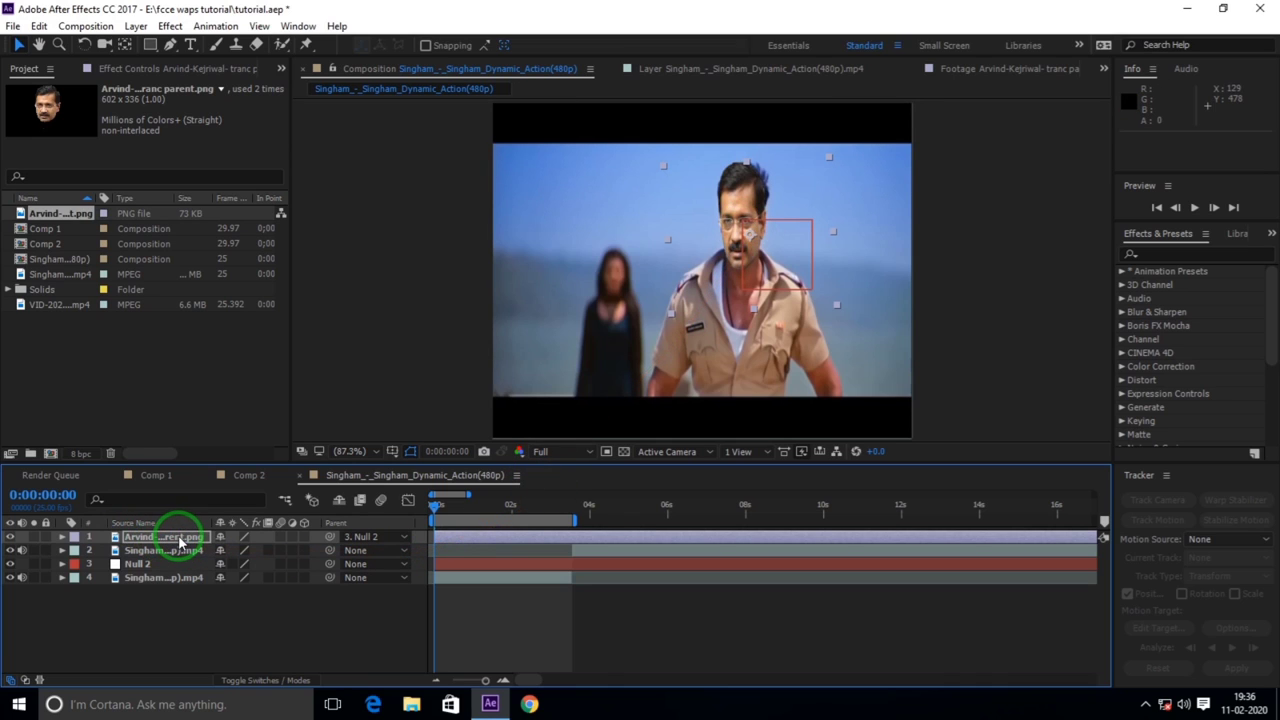
{"action": "left_click_drag", "start_coordinate": [225, 537], "coordinate": [140, 570]}
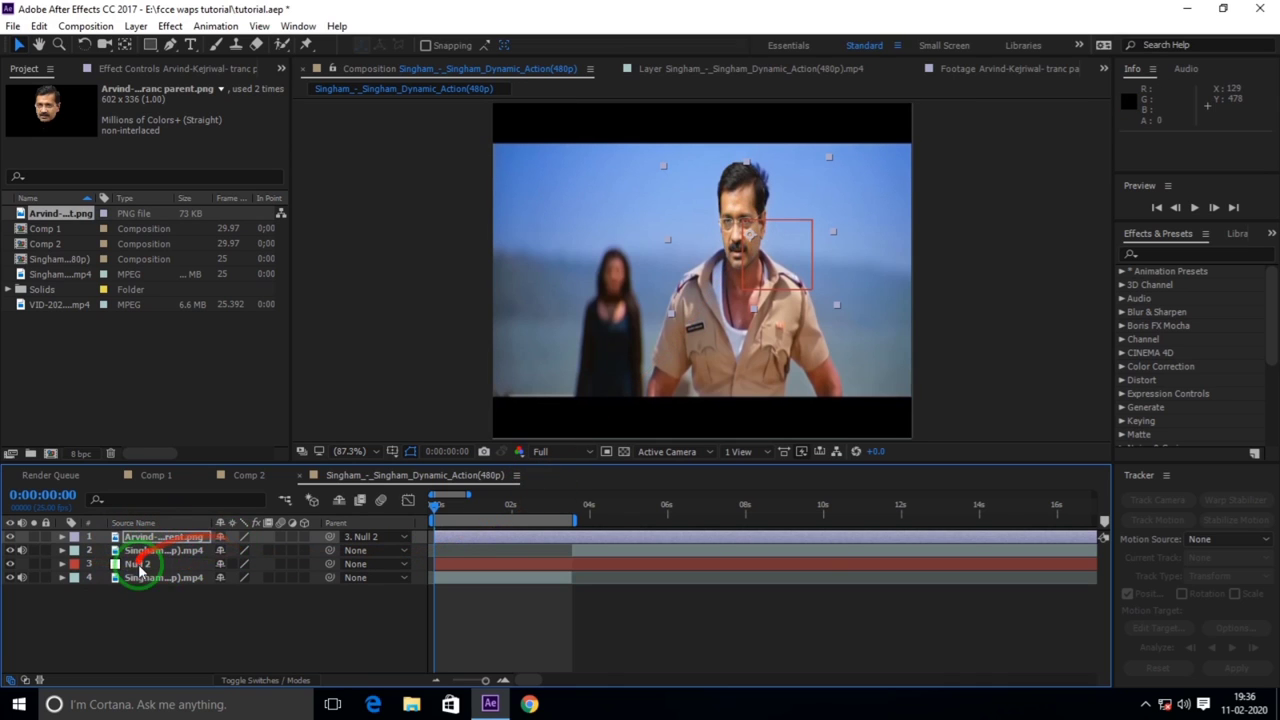
{"action": "left_click", "coordinate": [1203, 210]}
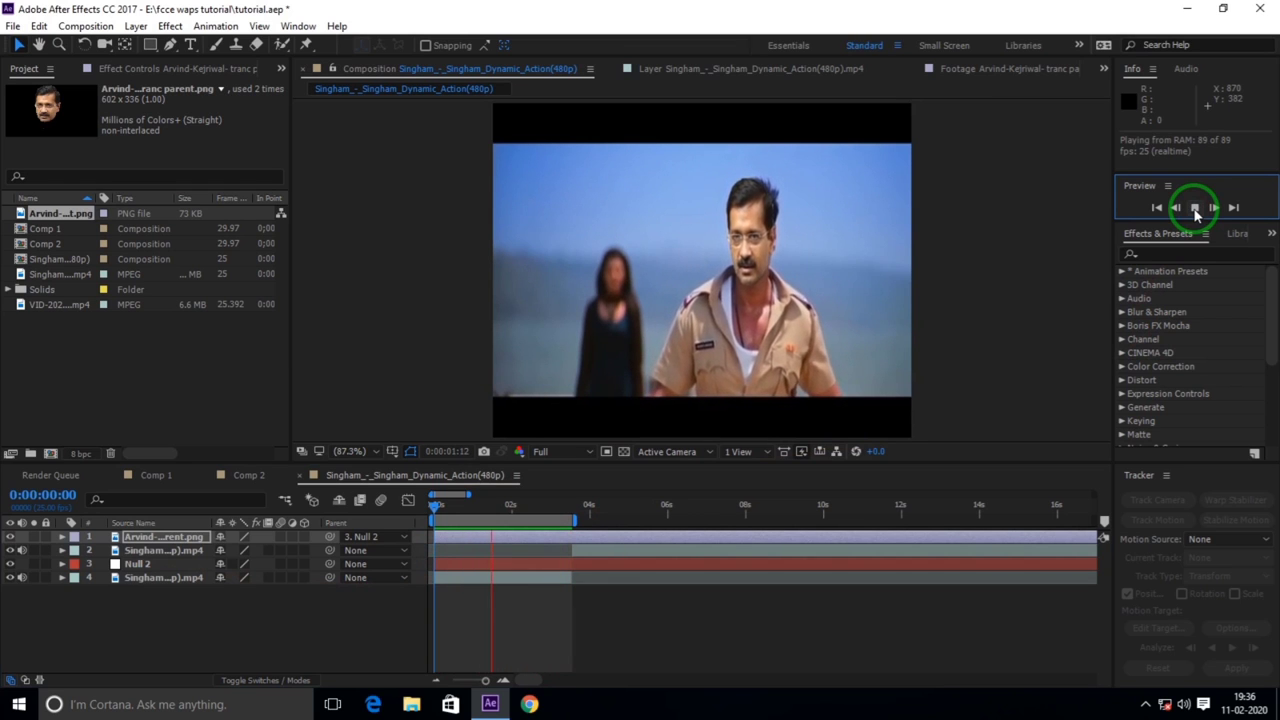
{"action": "left_click", "coordinate": [1197, 214]}
{"action": "left_click", "coordinate": [815, 272]}
{"action": "scroll", "coordinate": [817, 280], "scroll_direction": "up", "scroll_amount": 3}
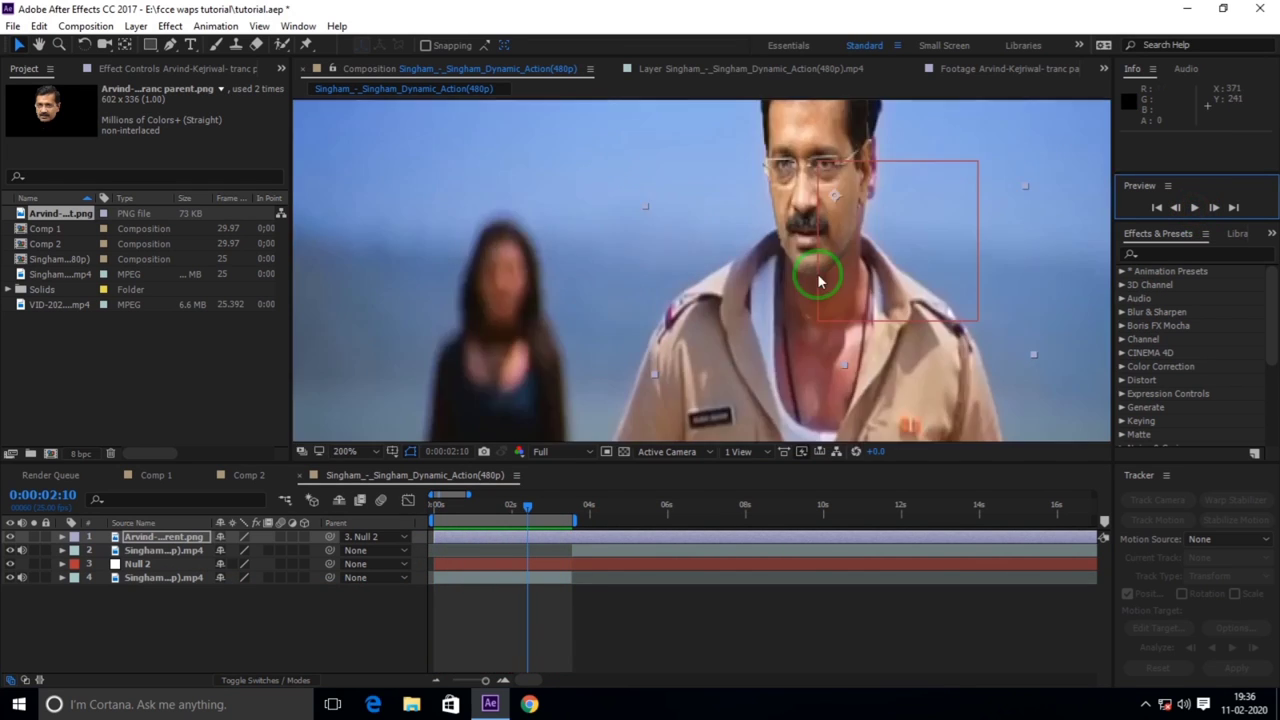
{"action": "scroll", "coordinate": [818, 275], "scroll_direction": "up", "scroll_amount": 1}
{"action": "scroll", "coordinate": [820, 277], "scroll_direction": "down", "scroll_amount": 1}
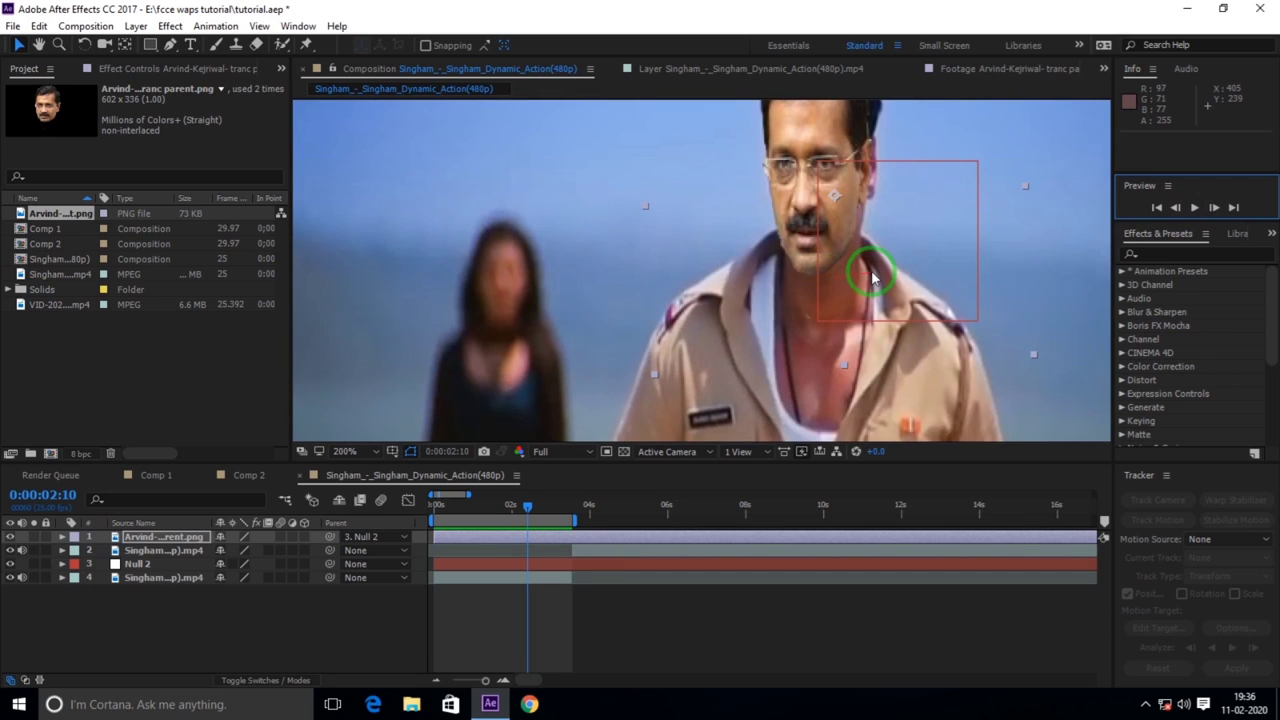
{"action": "left_click_drag", "start_coordinate": [894, 263], "coordinate": [871, 286]}
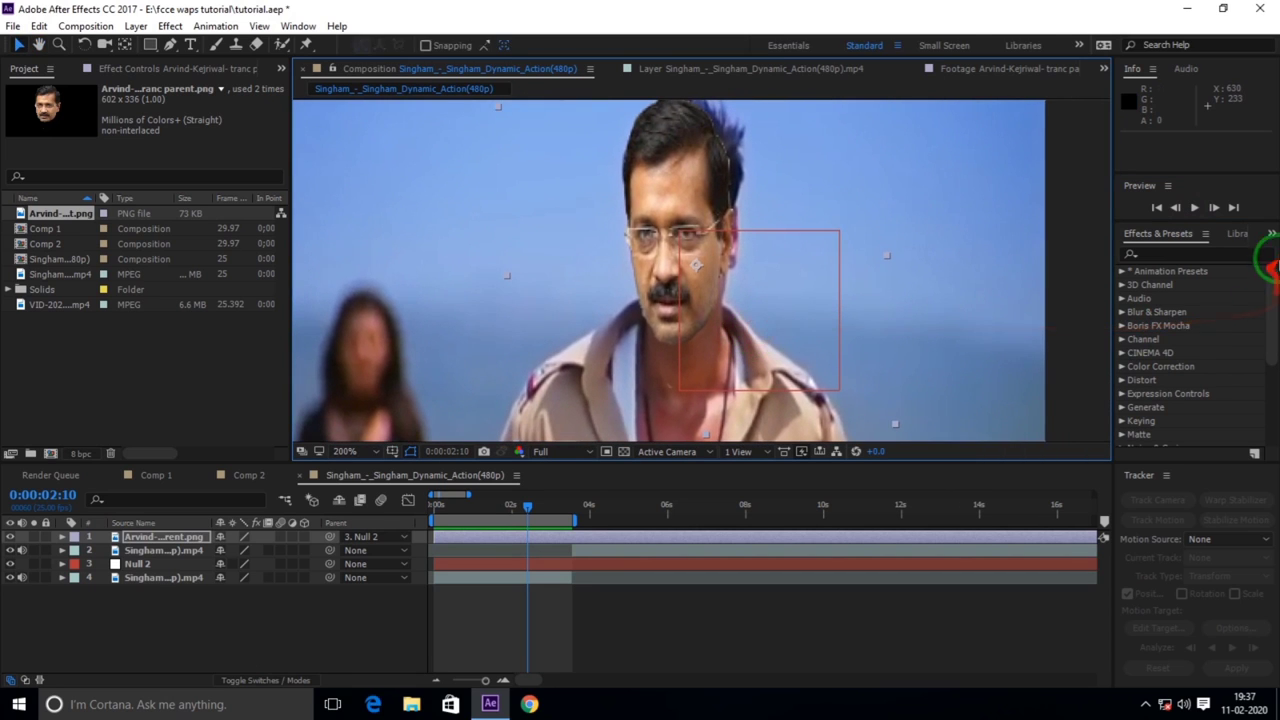
{"action": "left_click", "coordinate": [1195, 209]}
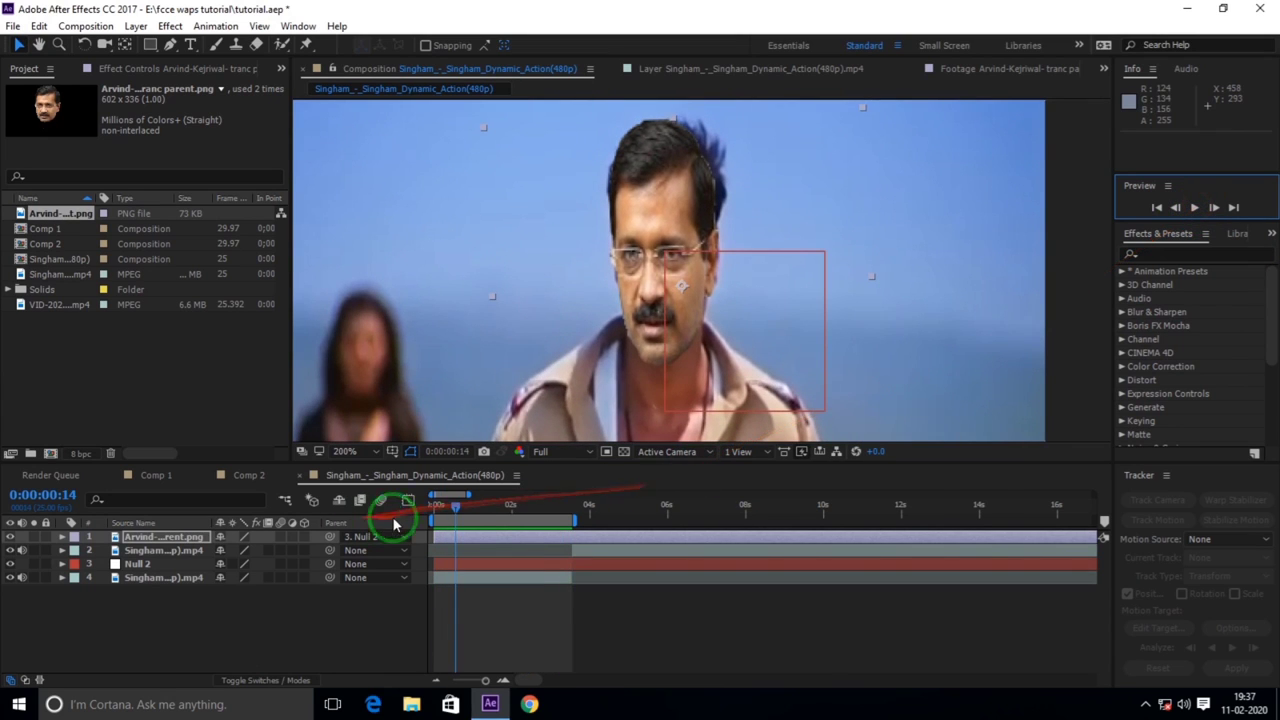
- At the first frame, start Position and Rotation keyframes on the face layer
{"action": "left_click", "coordinate": [402, 510]}
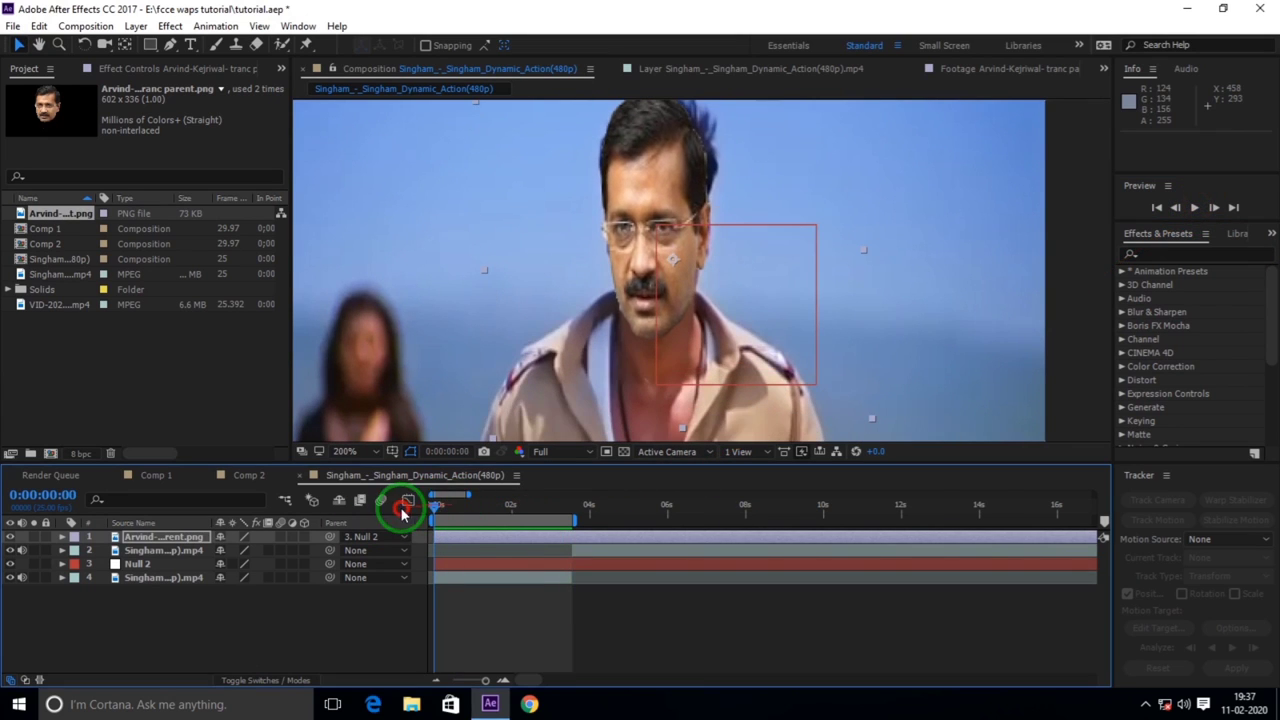
{"action": "left_click", "coordinate": [149, 539]}
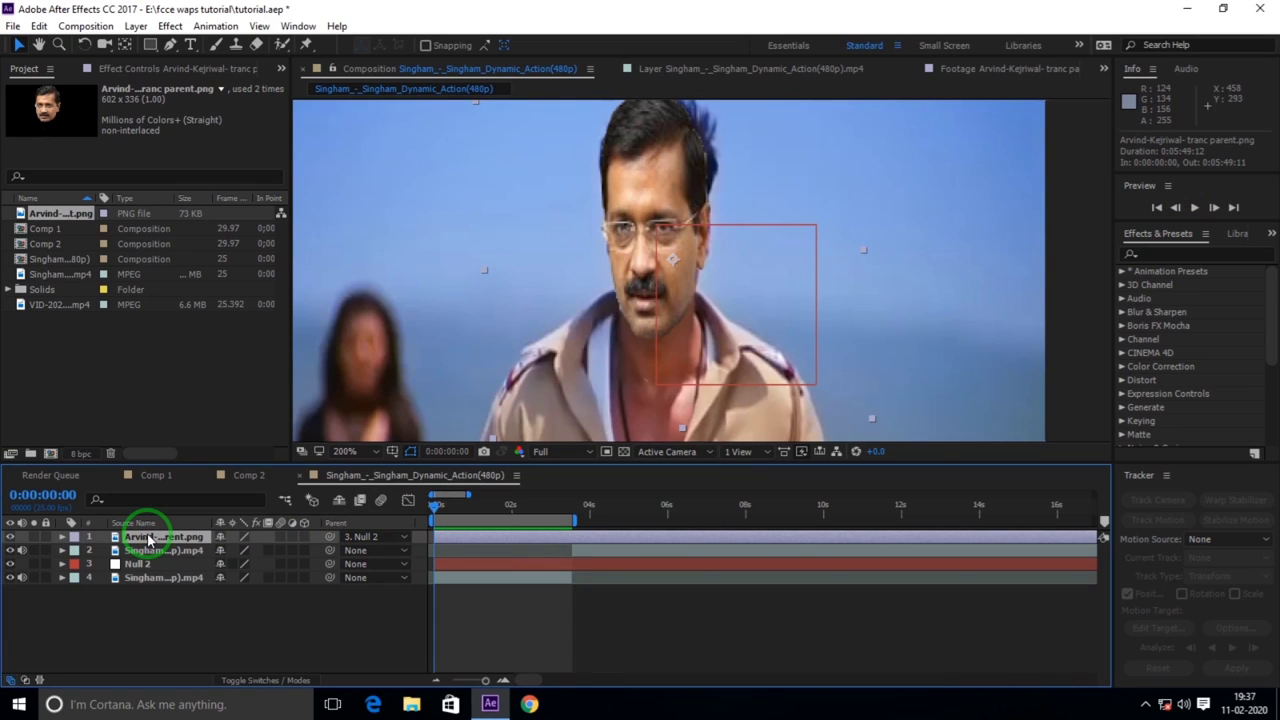
{"action": "key", "text": "p"}
{"action": "left_click", "coordinate": [101, 556]}
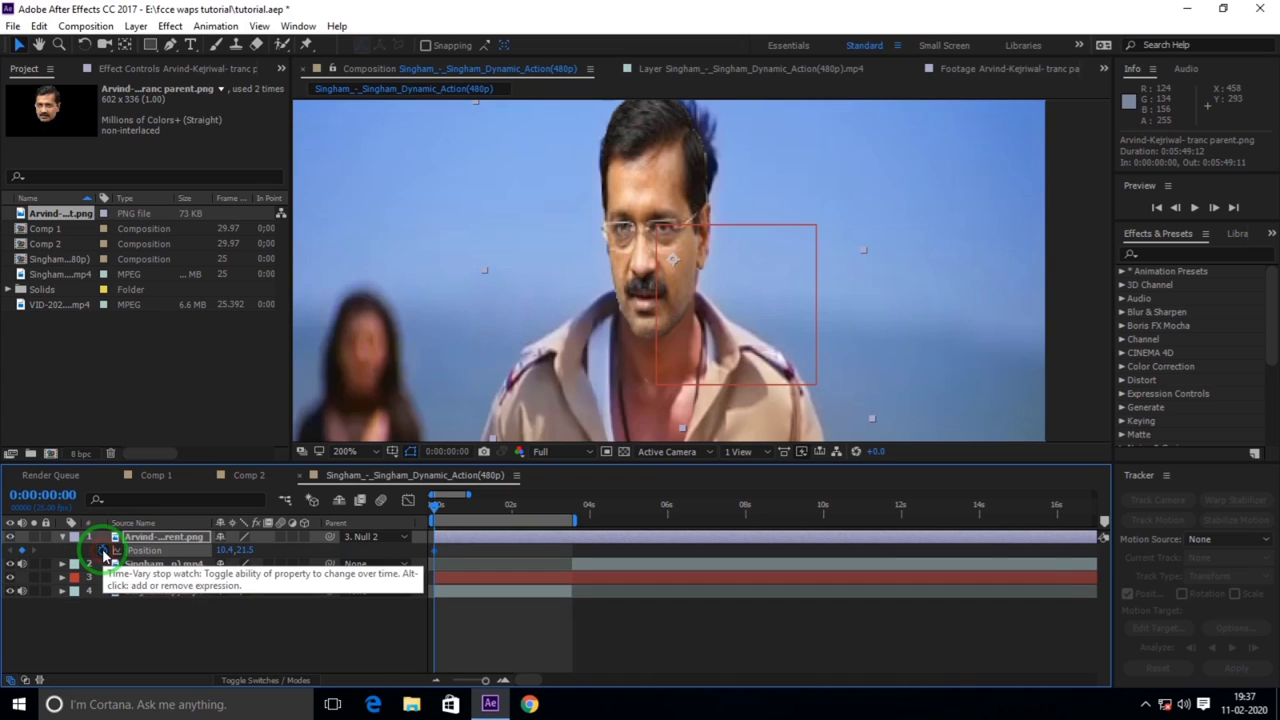
{"action": "left_click", "coordinate": [103, 552]}
{"action": "left_click", "coordinate": [161, 541]}
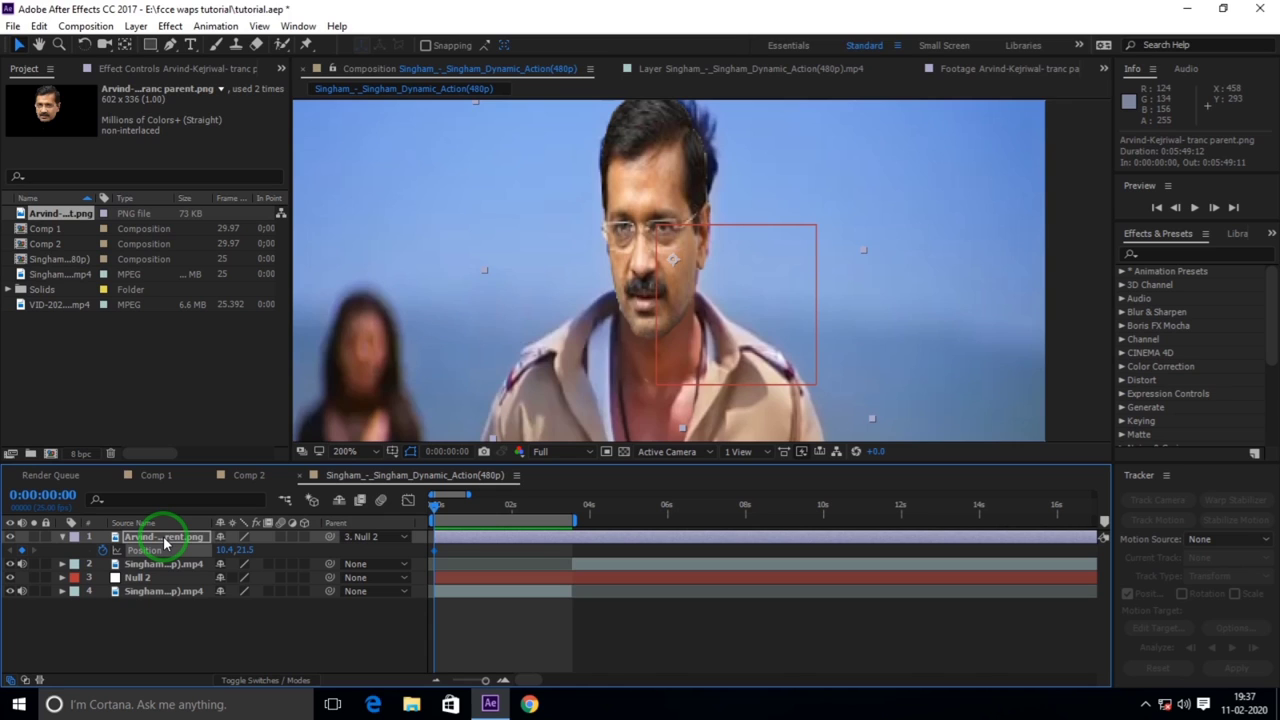
{"action": "key", "text": "r"}
{"action": "left_click", "coordinate": [102, 550]}
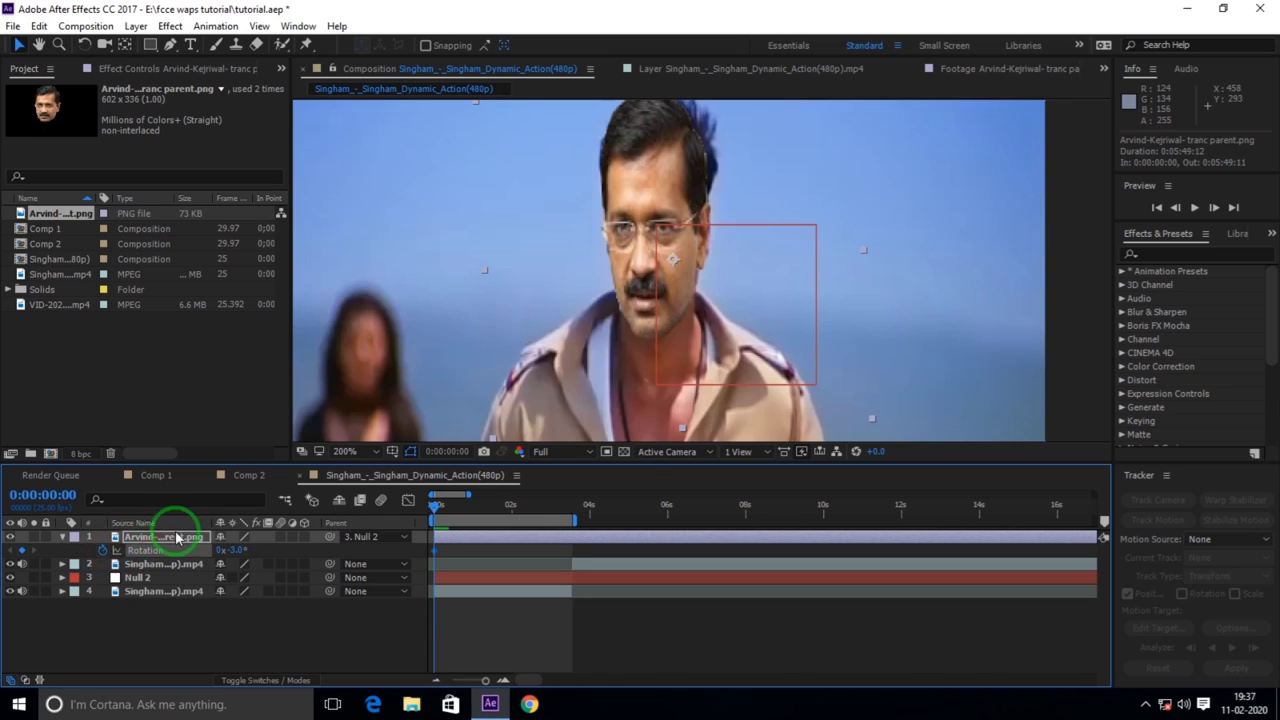
- Step frame by frame through the shot to find where the face drifts
{"action": "mouse_move", "coordinate": [700, 235]}
{"action": "left_mouse_down"}
{"action": "mouse_move", "coordinate": [697, 367]}
{"action": "mouse_move", "coordinate": [178, 543]}
{"action": "left_mouse_up"}
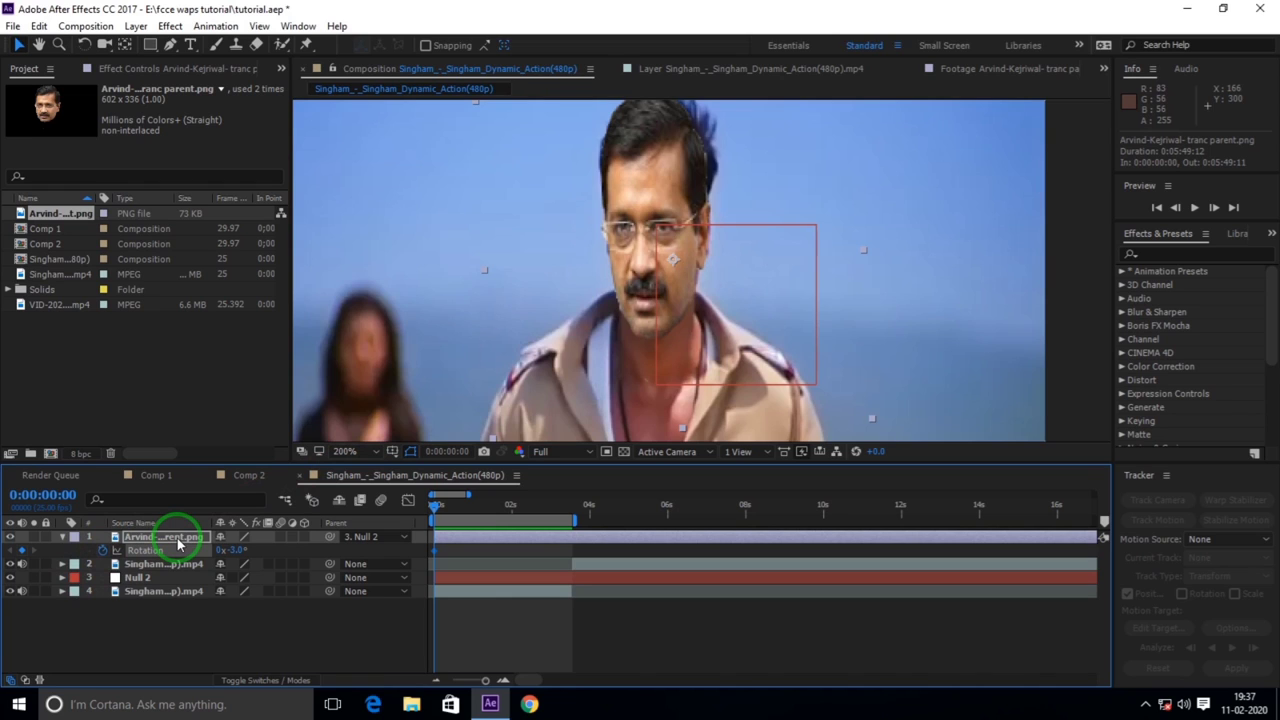
{"action": "left_click_drag", "start_coordinate": [178, 543], "coordinate": [1216, 218]}
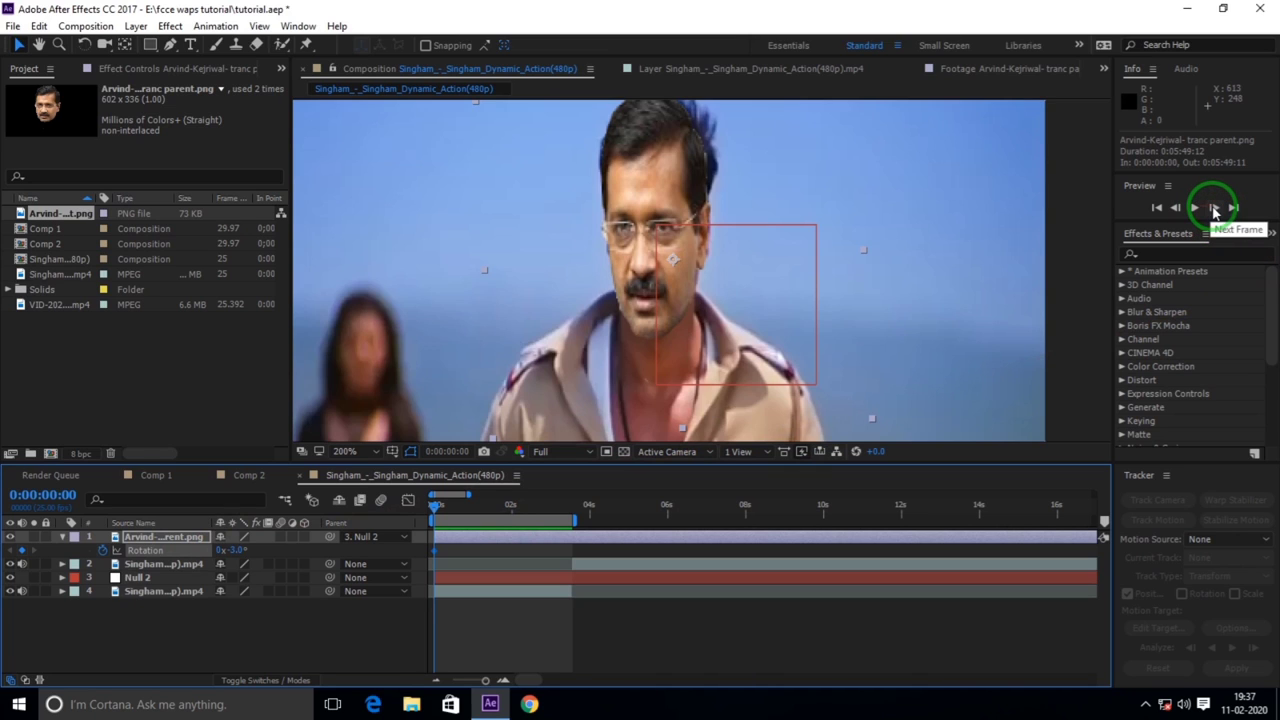
{"action": "left_click", "coordinate": [1214, 209]}
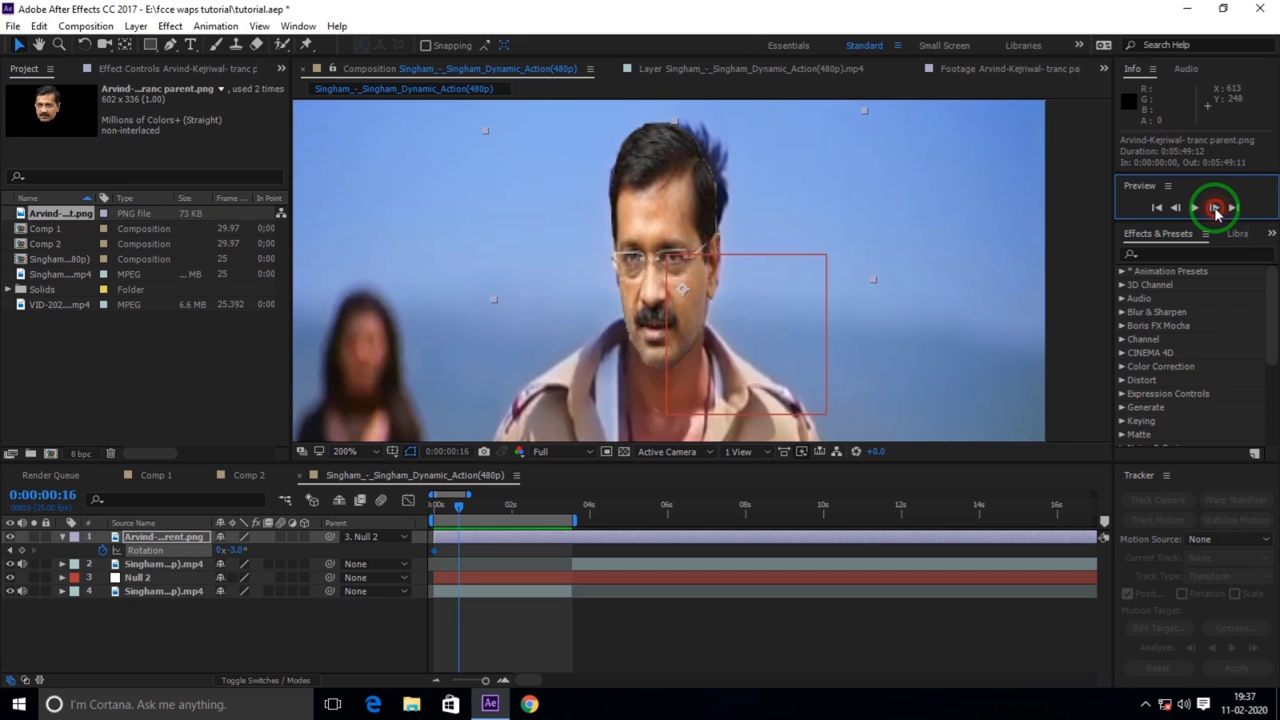
{"action": "left_click", "coordinate": [1214, 208]}
{"action": "left_click", "coordinate": [1214, 208]}
{"action": "left_click", "coordinate": [1214, 208]}
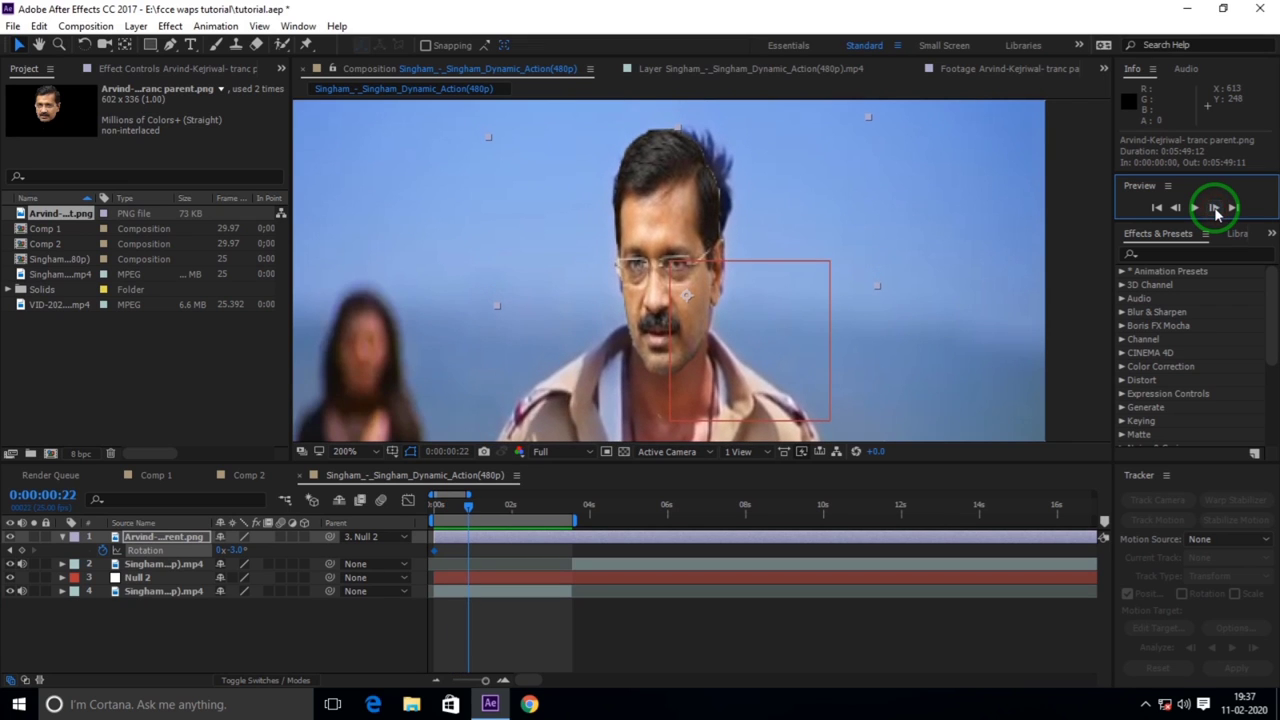
{"action": "left_click", "coordinate": [1214, 208]}
{"action": "left_click", "coordinate": [1214, 208]}
{"action": "left_click", "coordinate": [1214, 208]}
{"action": "left_click", "coordinate": [1214, 208]}
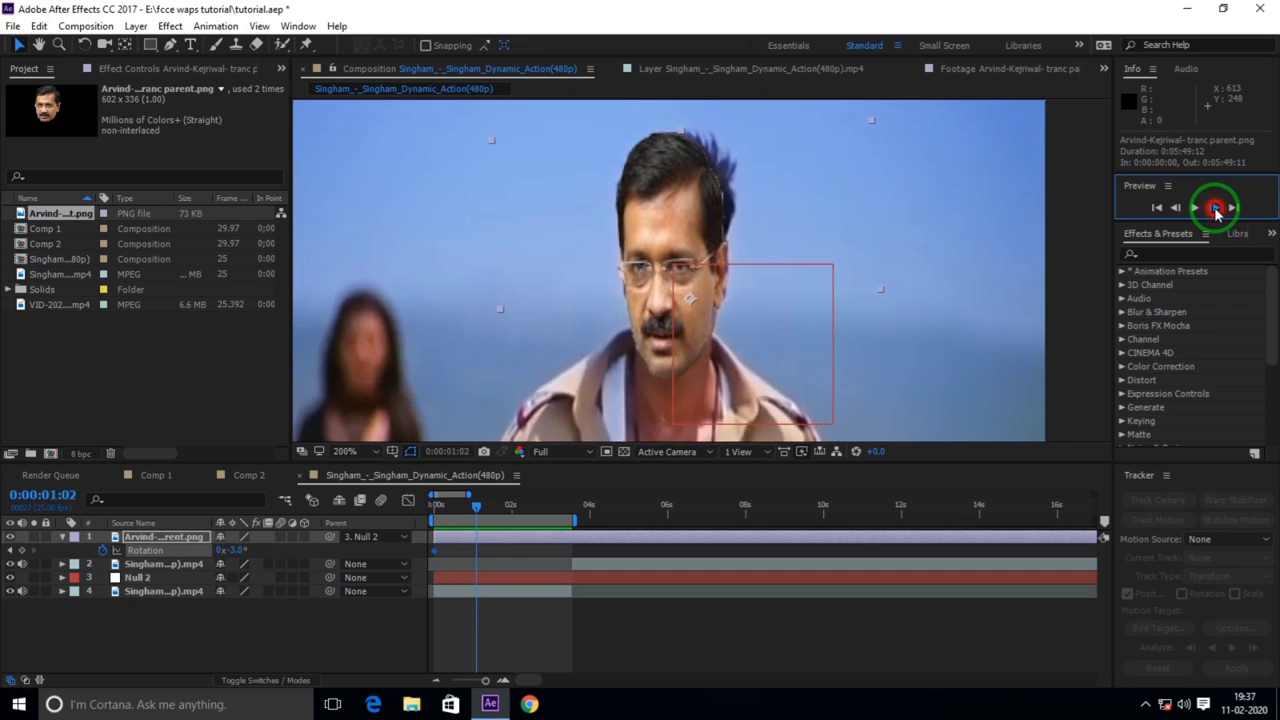
{"action": "left_click", "coordinate": [1214, 208]}
{"action": "left_click", "coordinate": [1214, 208]}
{"action": "left_click", "coordinate": [1214, 208]}
{"action": "left_click", "coordinate": [1214, 208]}
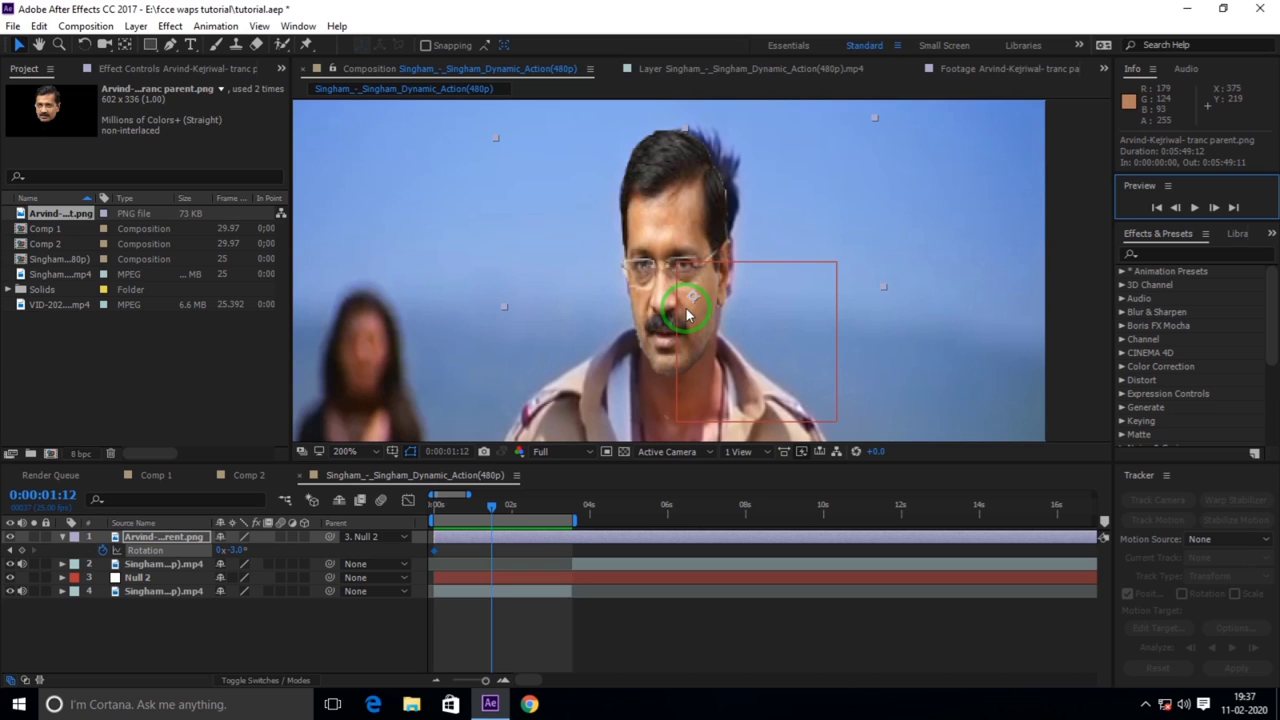
- Nudge the face PNG back over the actor's face at the drifting frames around two seconds
{"action": "left_click_drag", "start_coordinate": [686, 310], "coordinate": [690, 314]}
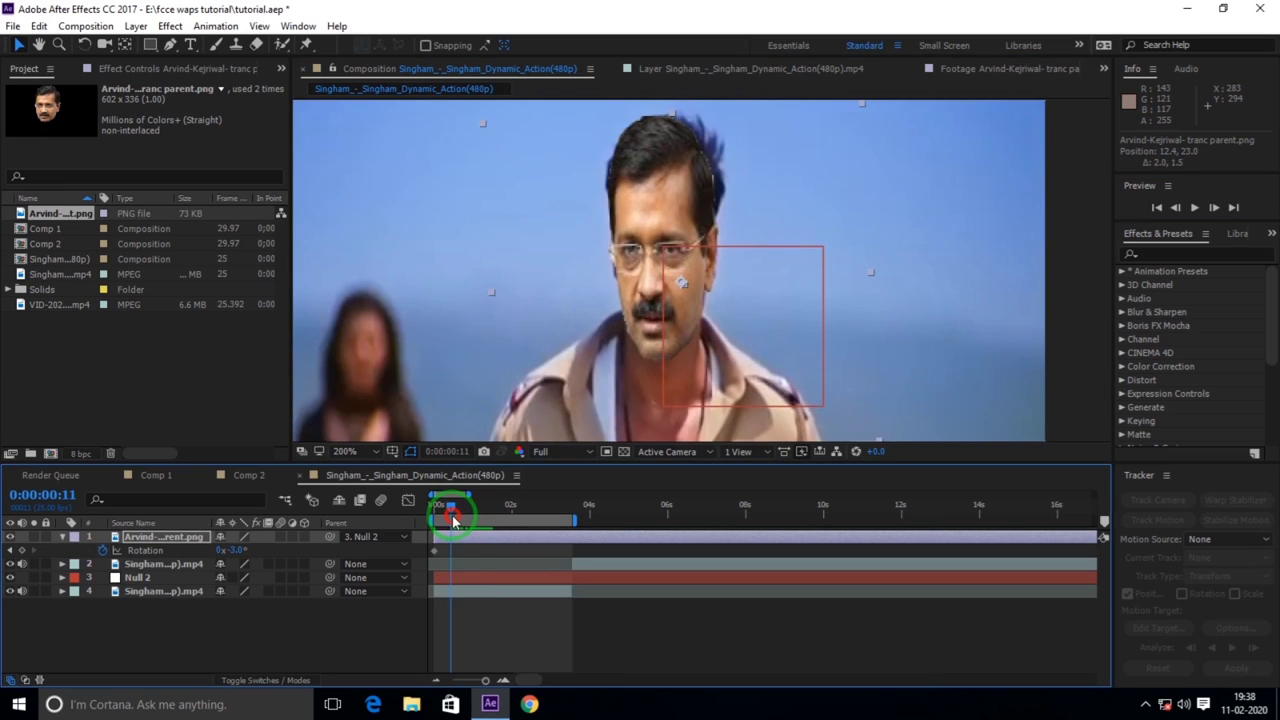
{"action": "left_click", "coordinate": [497, 517]}
{"action": "left_click_drag", "start_coordinate": [497, 517], "coordinate": [525, 517]}
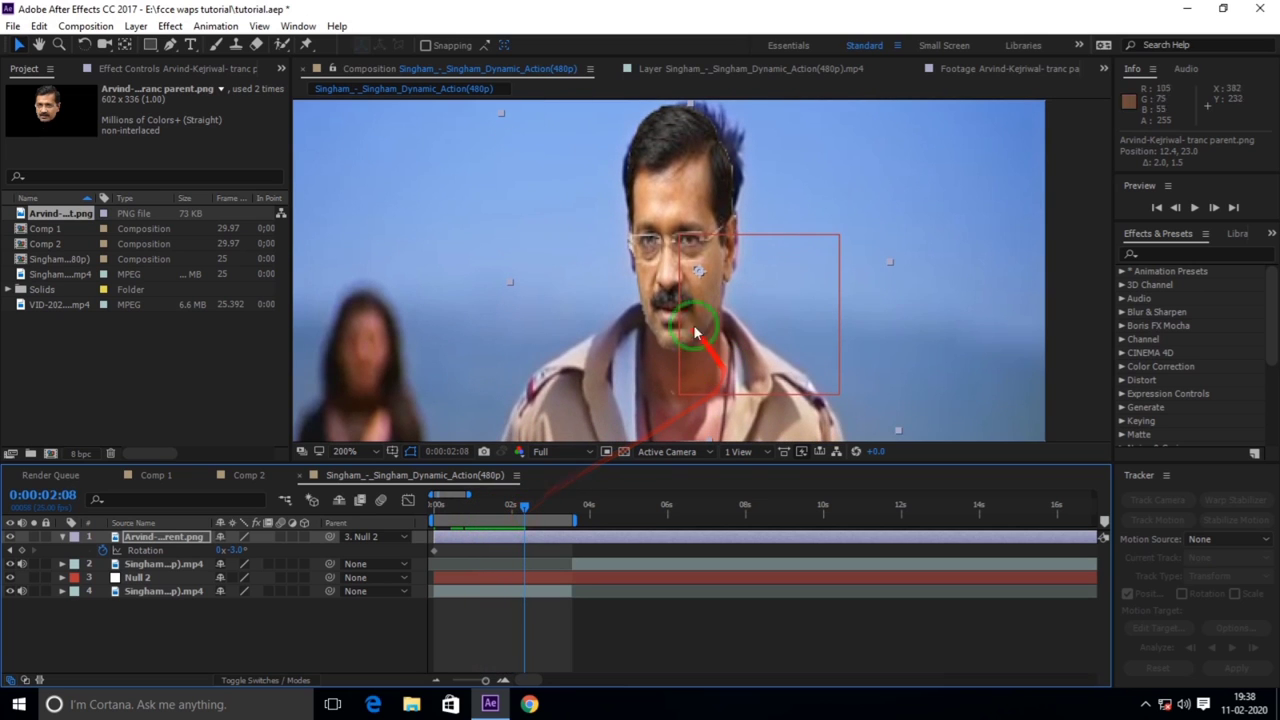
{"action": "left_click_drag", "start_coordinate": [695, 284], "coordinate": [698, 287]}
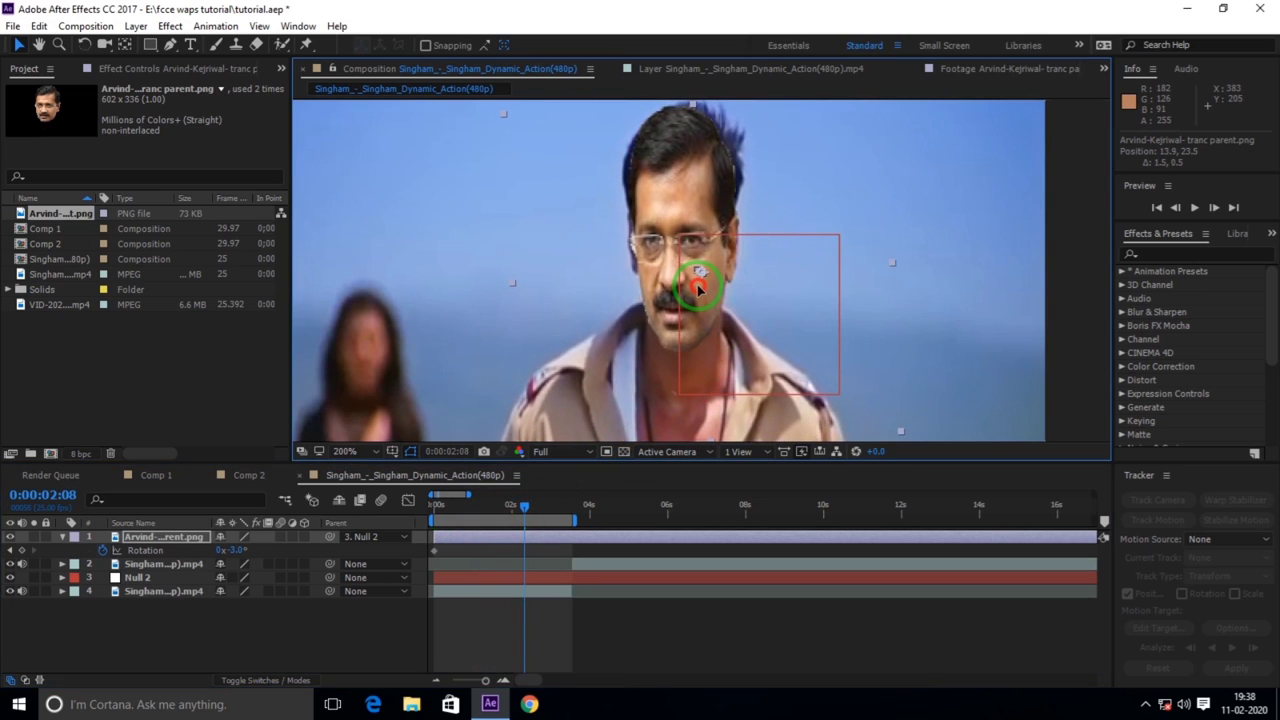
{"action": "left_click_drag", "start_coordinate": [524, 505], "coordinate": [574, 516]}
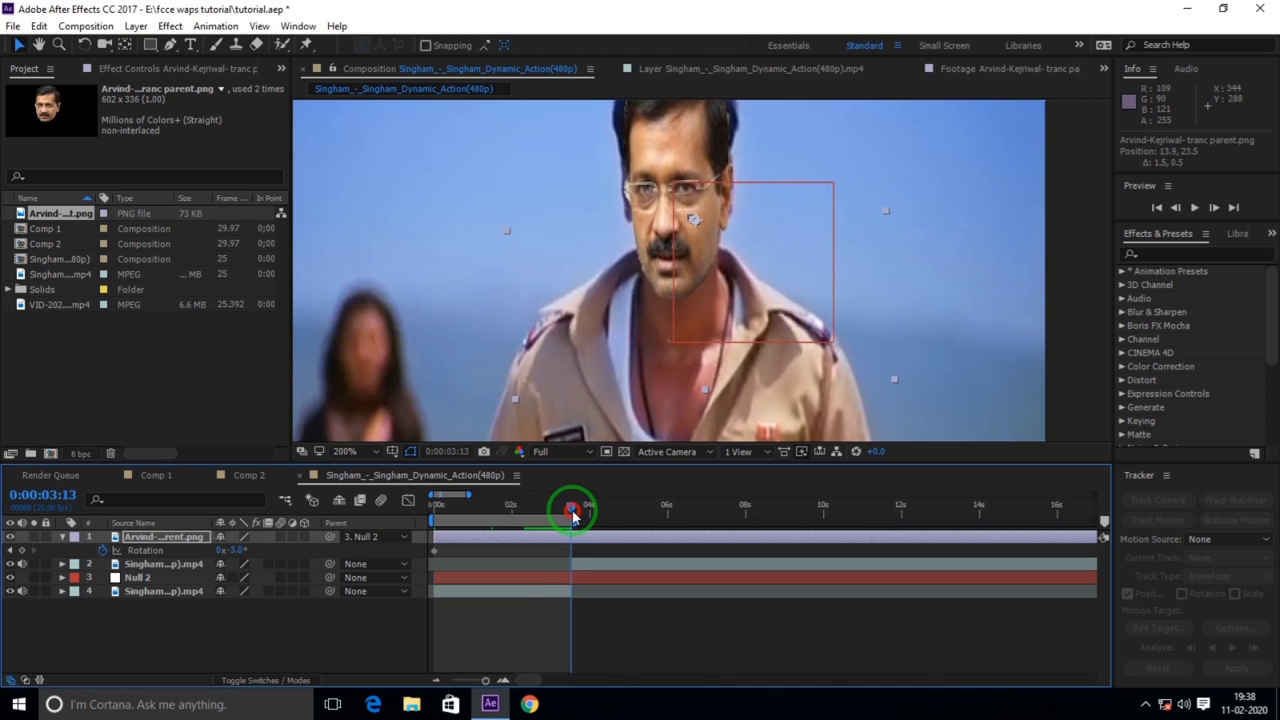
- Fit the viewer to the frame and play the shot from the start to check tracking
{"action": "key", "text": "Home"}
{"action": "left_click", "coordinate": [345, 451]}
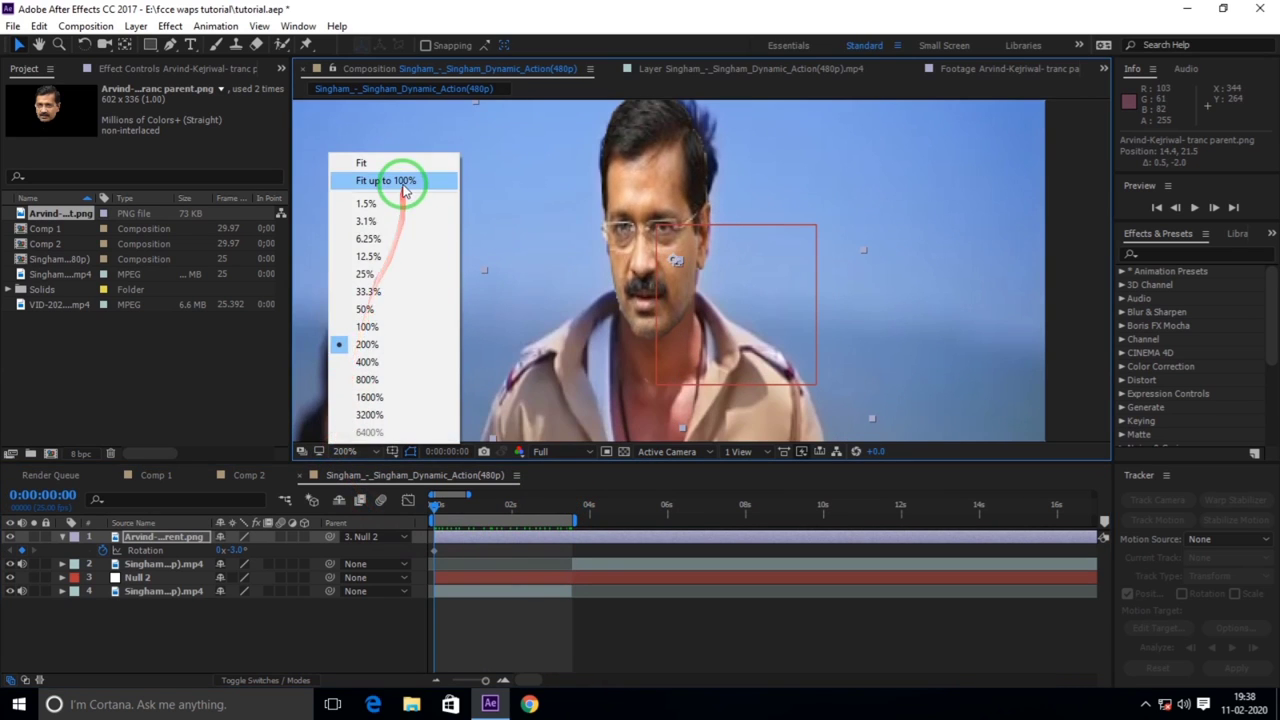
{"action": "left_click", "coordinate": [400, 171]}
{"action": "left_click", "coordinate": [1194, 207]}
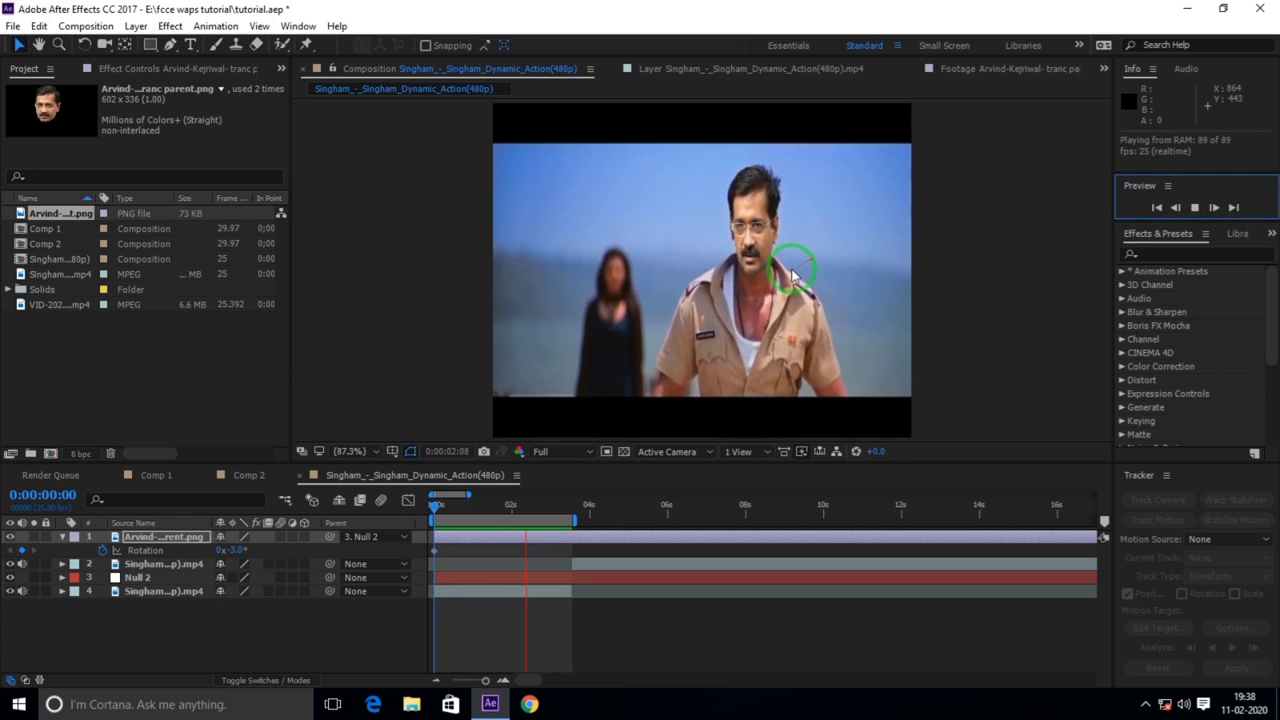
{"action": "left_click", "coordinate": [1196, 207]}
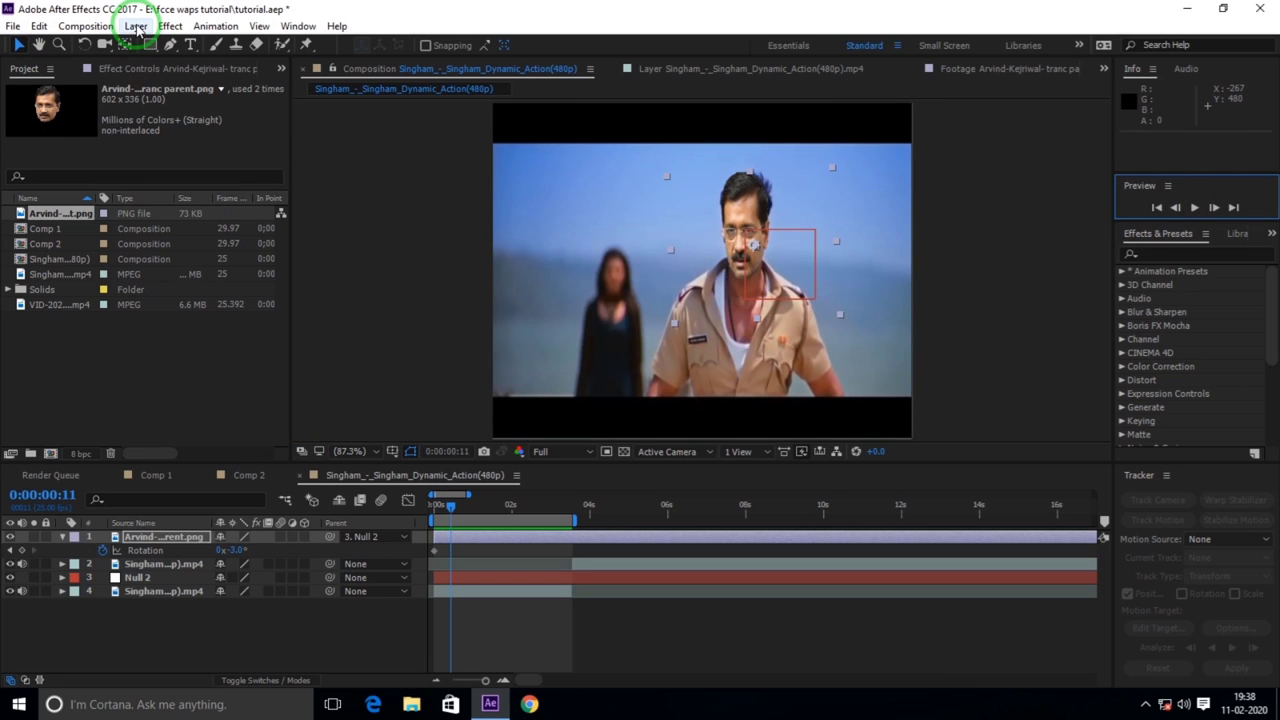
- Apply Effect > Color Correction > Curves to the face PNG layer
{"action": "left_click", "coordinate": [169, 26]}
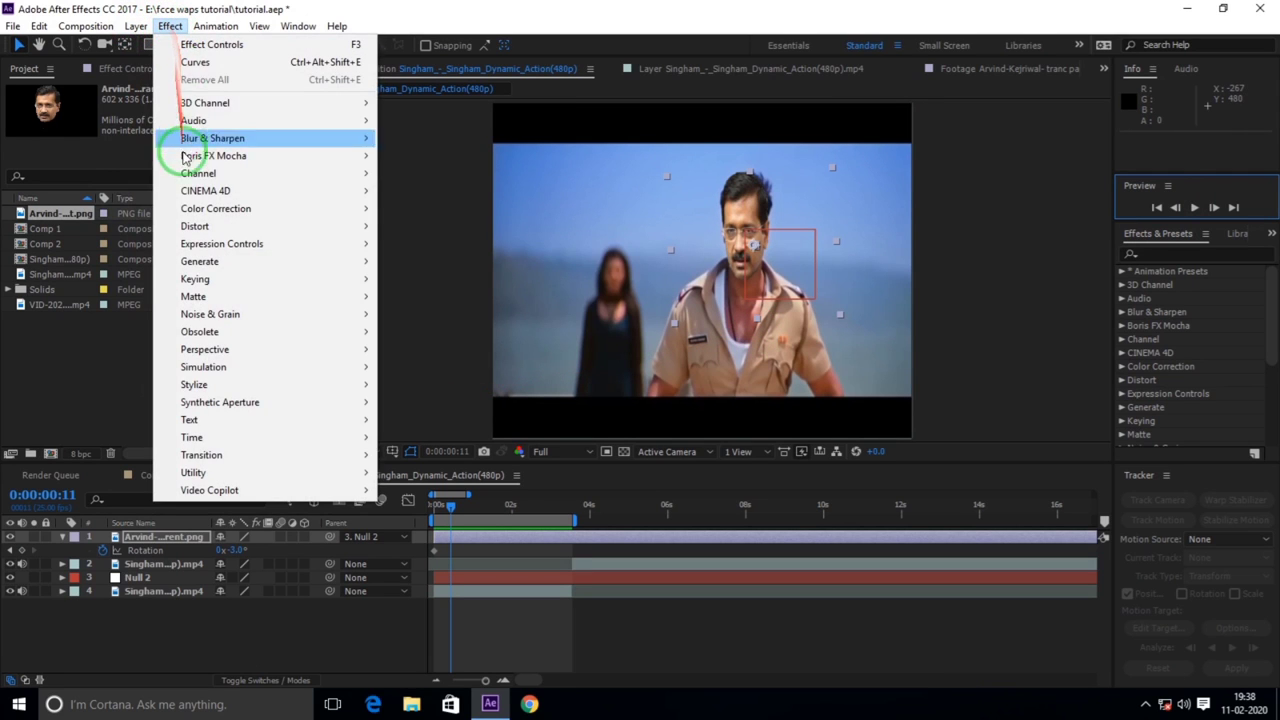
{"action": "mouse_move", "coordinate": [192, 209]}
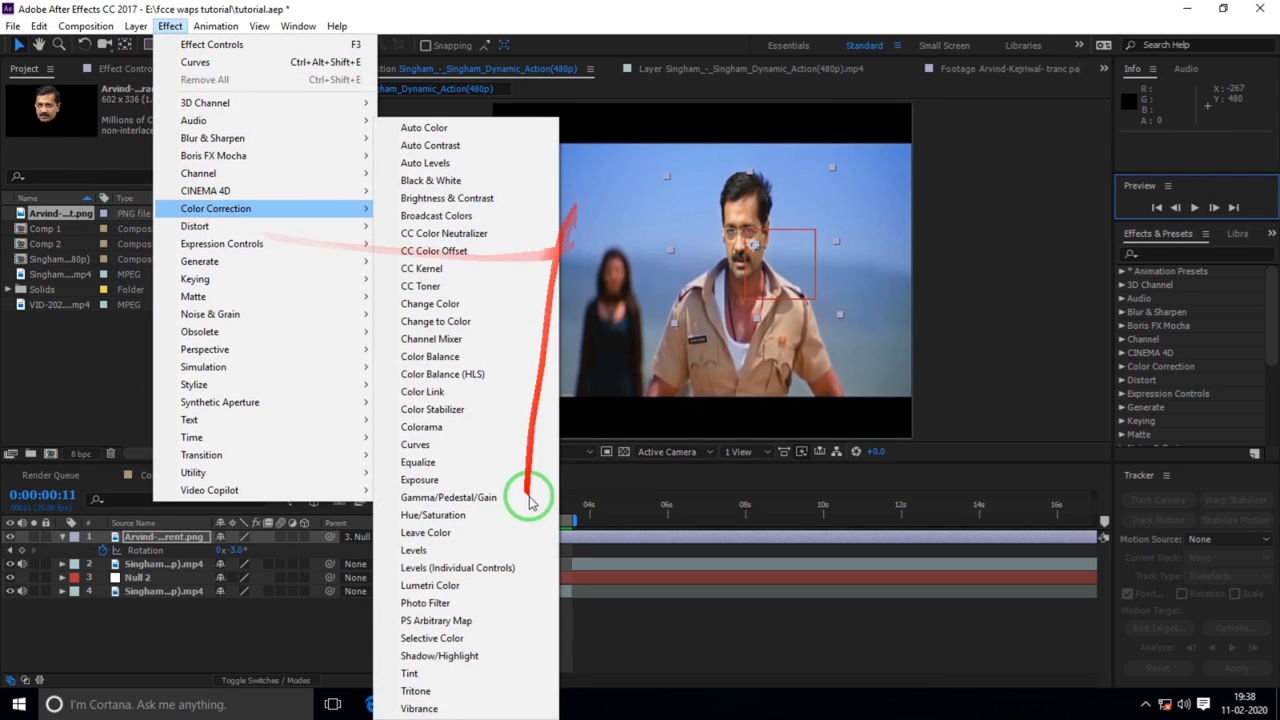
{"action": "left_click", "coordinate": [416, 445]}
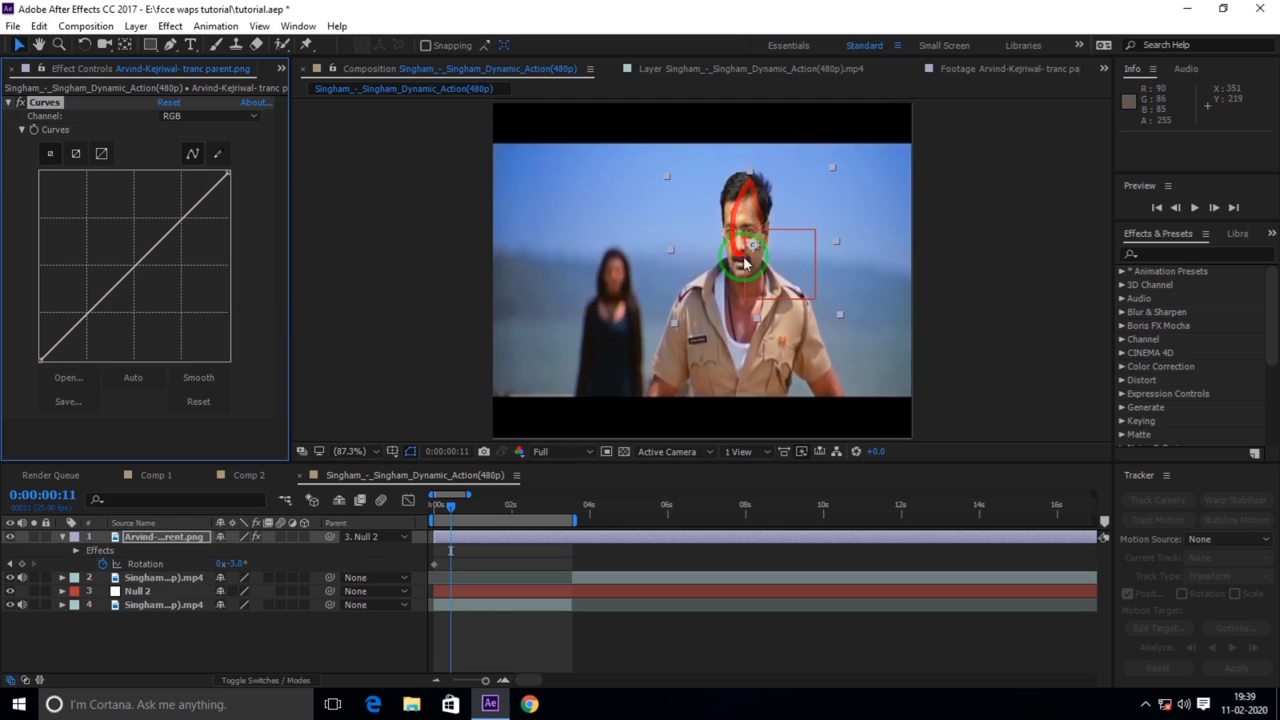
- Slightly darken the RGB curve's midtones and bring the Red curve near neutral
{"action": "left_click", "coordinate": [132, 268]}
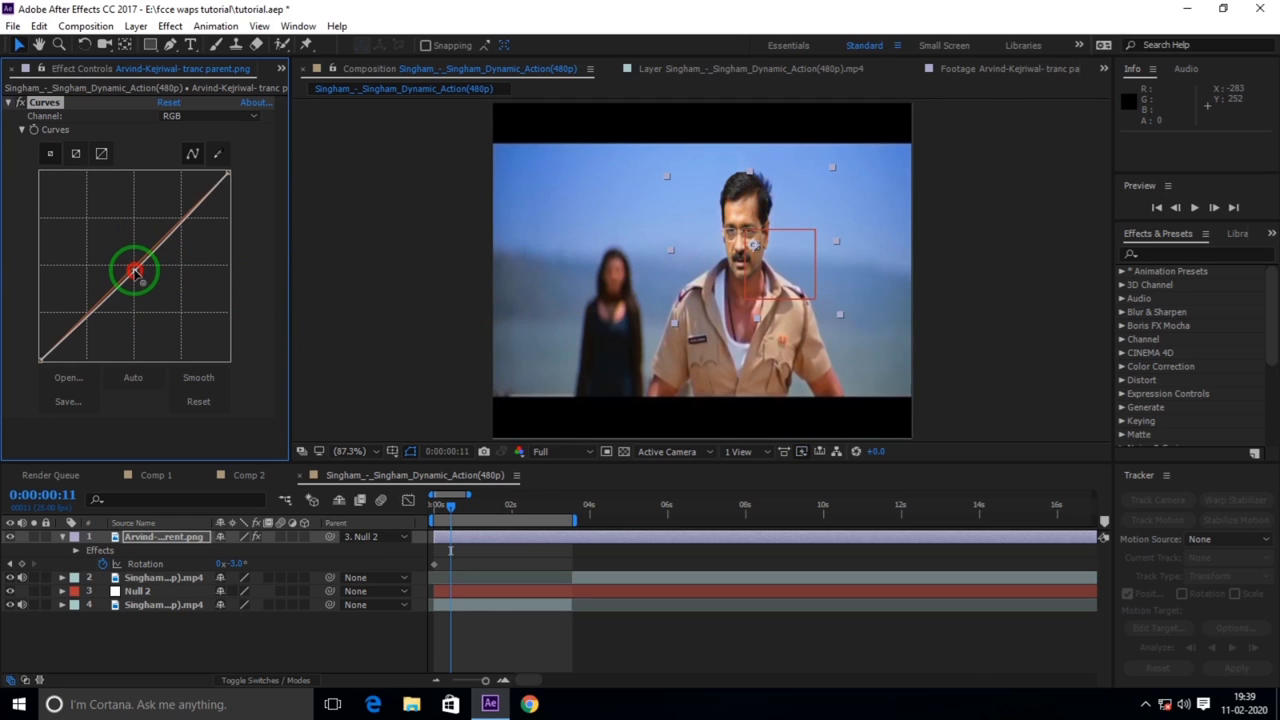
{"action": "left_click_drag", "start_coordinate": [133, 271], "coordinate": [135, 271]}
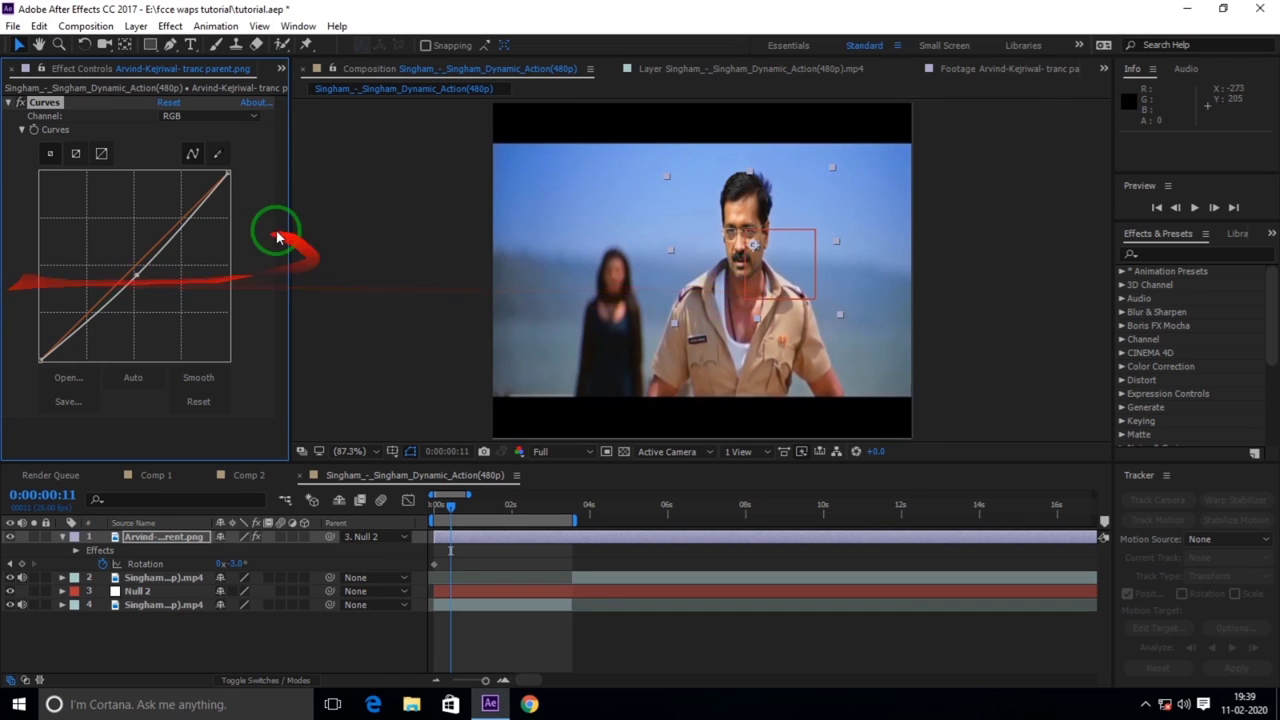
{"action": "left_click", "coordinate": [178, 116]}
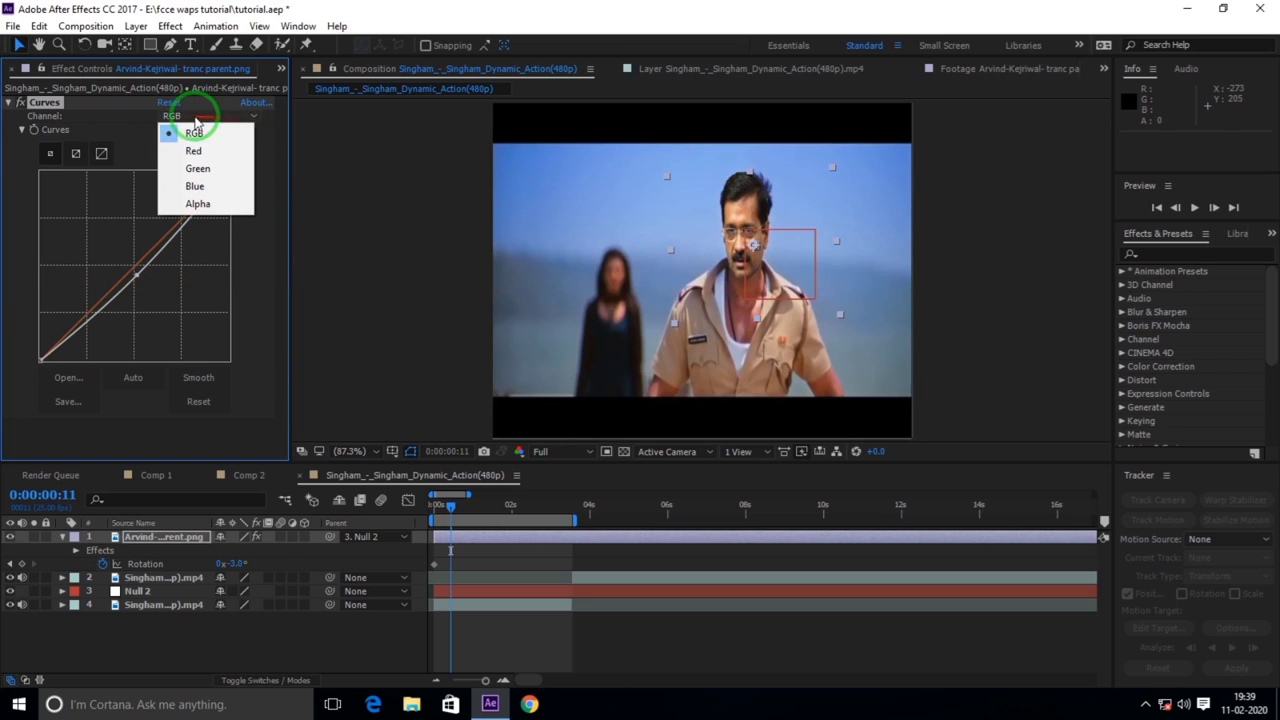
{"action": "left_click", "coordinate": [194, 150]}
{"action": "mouse_move", "coordinate": [139, 278]}
{"action": "left_mouse_down"}
{"action": "mouse_move", "coordinate": [137, 260]}
{"action": "mouse_move", "coordinate": [127, 265]}
{"action": "left_mouse_up"}
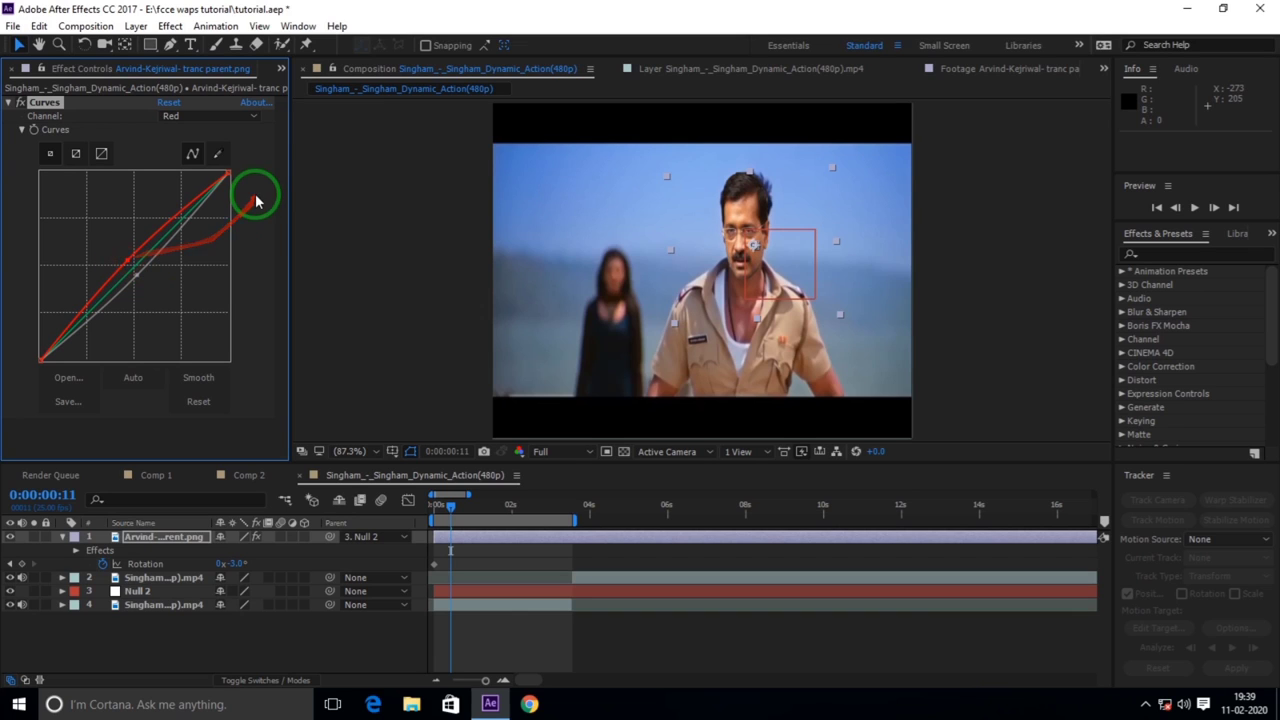
- Lower the Green channel curve toward magenta, then ease it back toward neutral
{"action": "left_click", "coordinate": [255, 116]}
{"action": "left_click", "coordinate": [200, 170]}
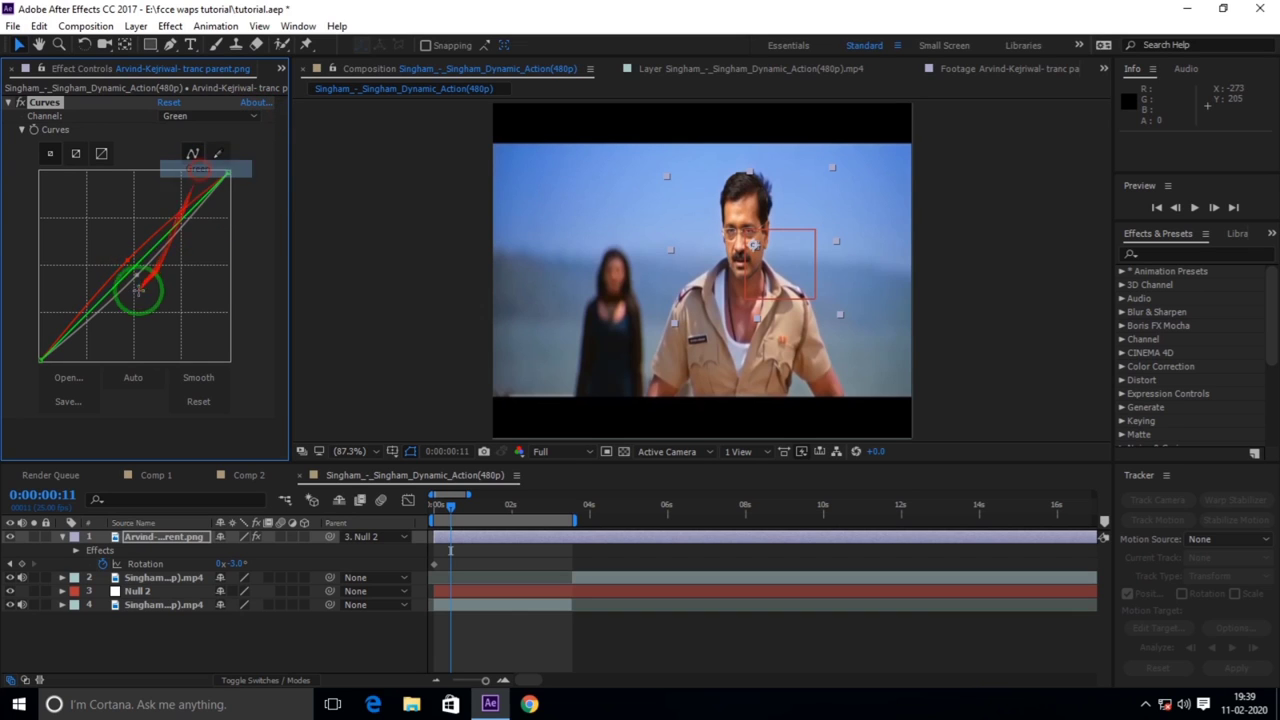
{"action": "left_click_drag", "start_coordinate": [135, 265], "coordinate": [142, 280]}
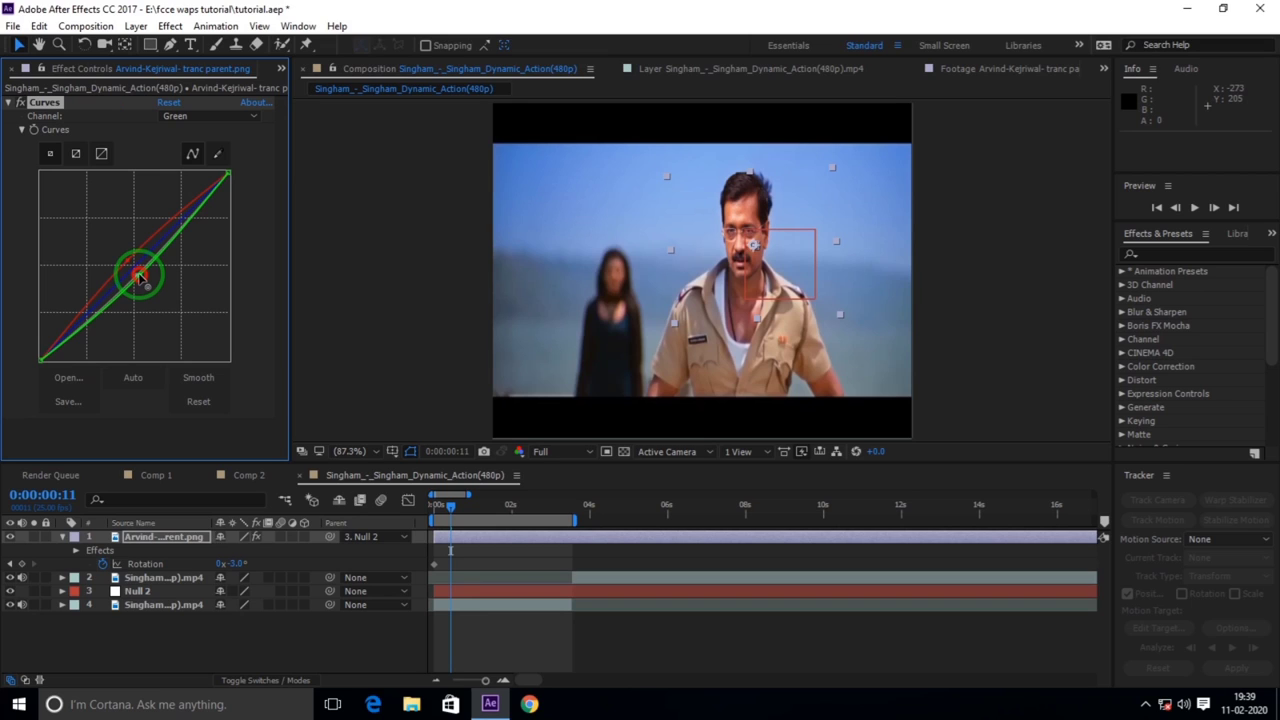
{"action": "left_click_drag", "start_coordinate": [138, 278], "coordinate": [221, 121]}
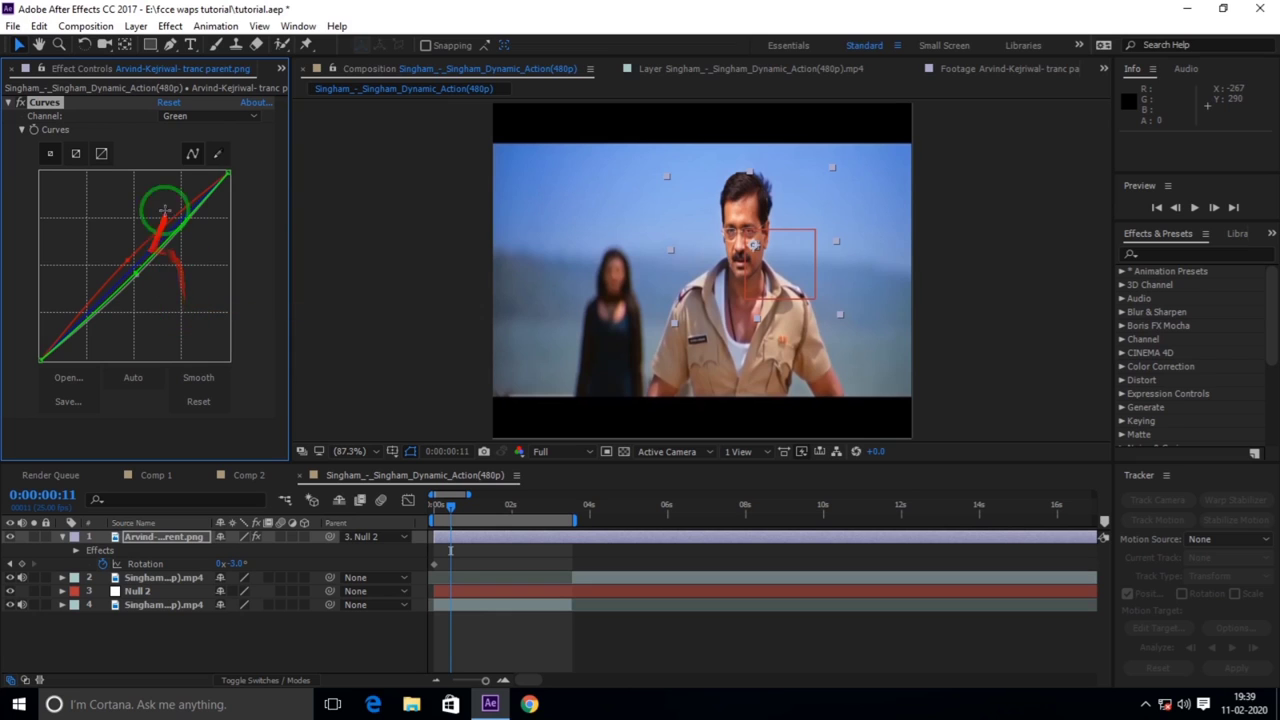
- Bend the Blue channel curve, then ease the bend back slightly
{"action": "left_click", "coordinate": [221, 121]}
{"action": "left_click", "coordinate": [200, 186]}
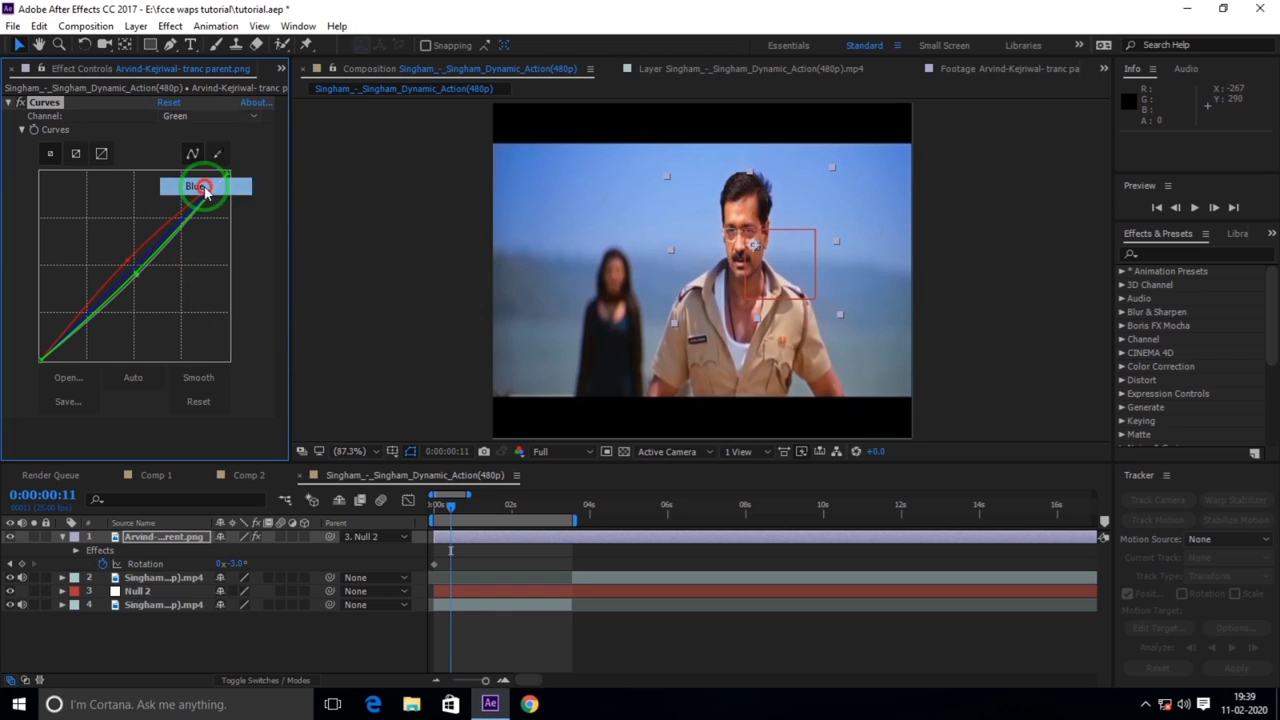
{"action": "left_click", "coordinate": [148, 255]}
{"action": "left_click_drag", "start_coordinate": [148, 255], "coordinate": [129, 264]}
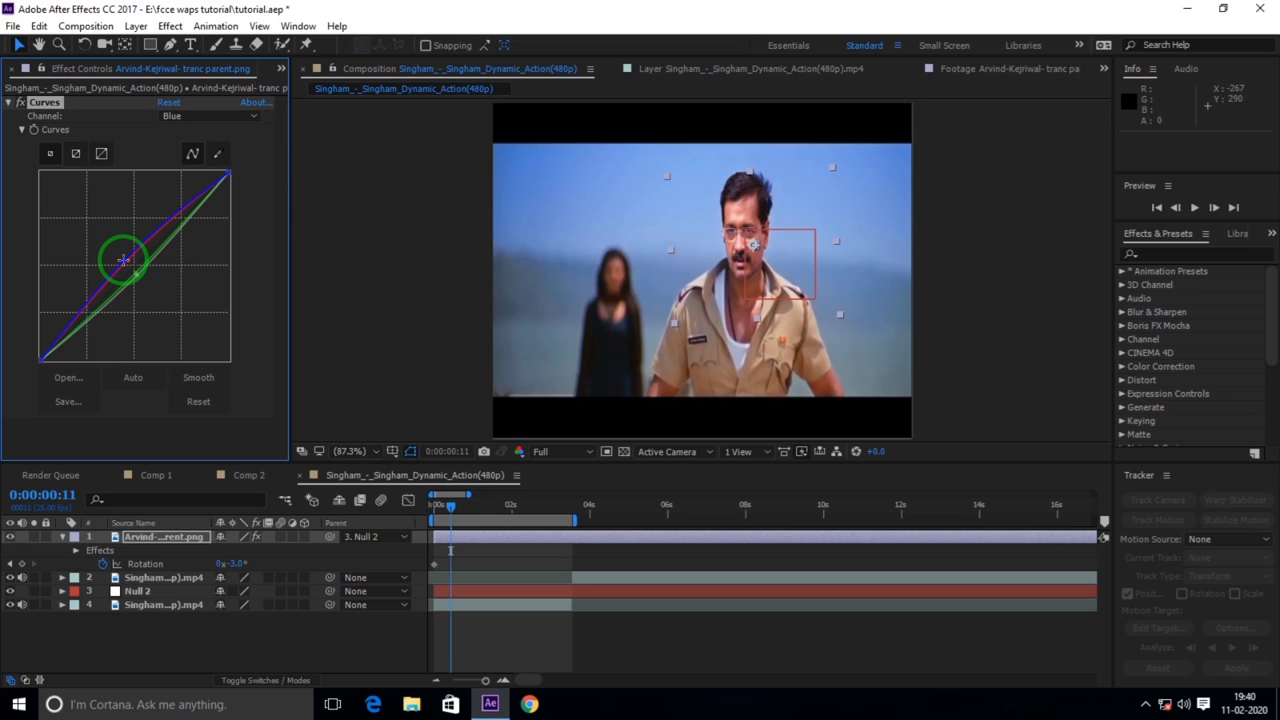
{"action": "left_click_drag", "start_coordinate": [123, 260], "coordinate": [136, 276]}
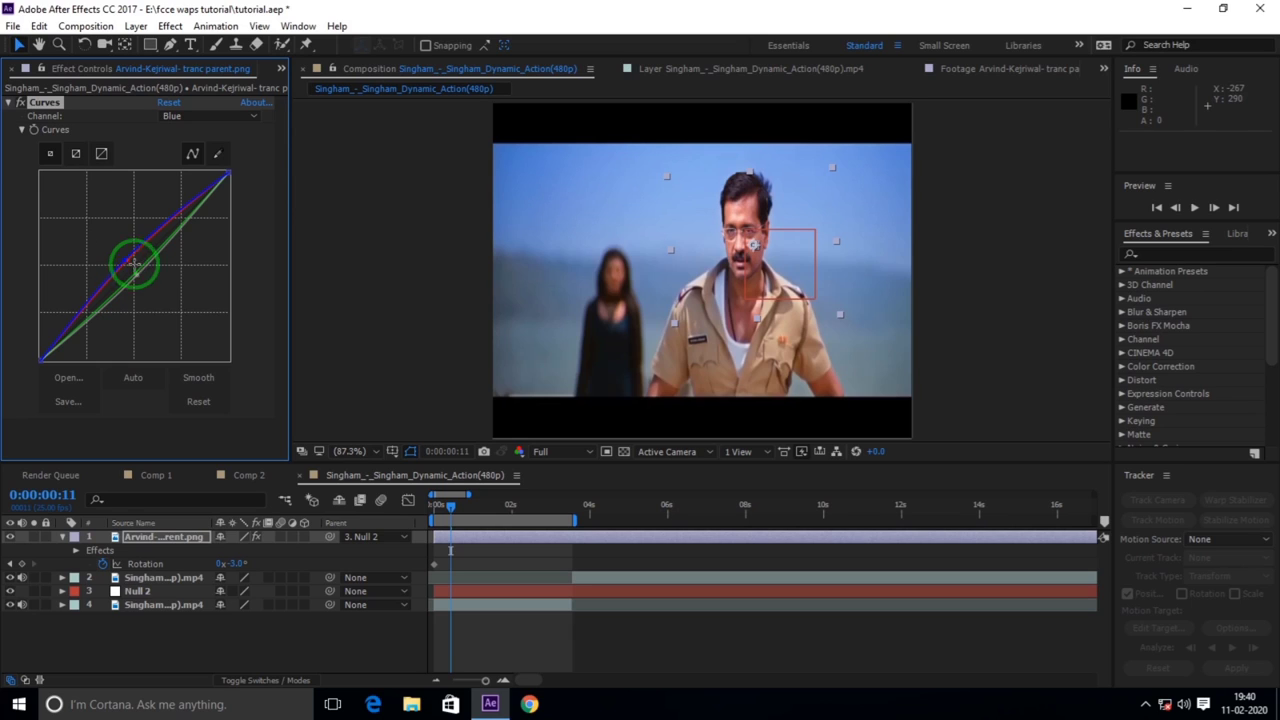
- View the composition at 100% and deselect the face layer to judge the colour
{"action": "key", "text": "Up"}
{"action": "key", "text": "Up"}
{"action": "key", "text": "Up"}
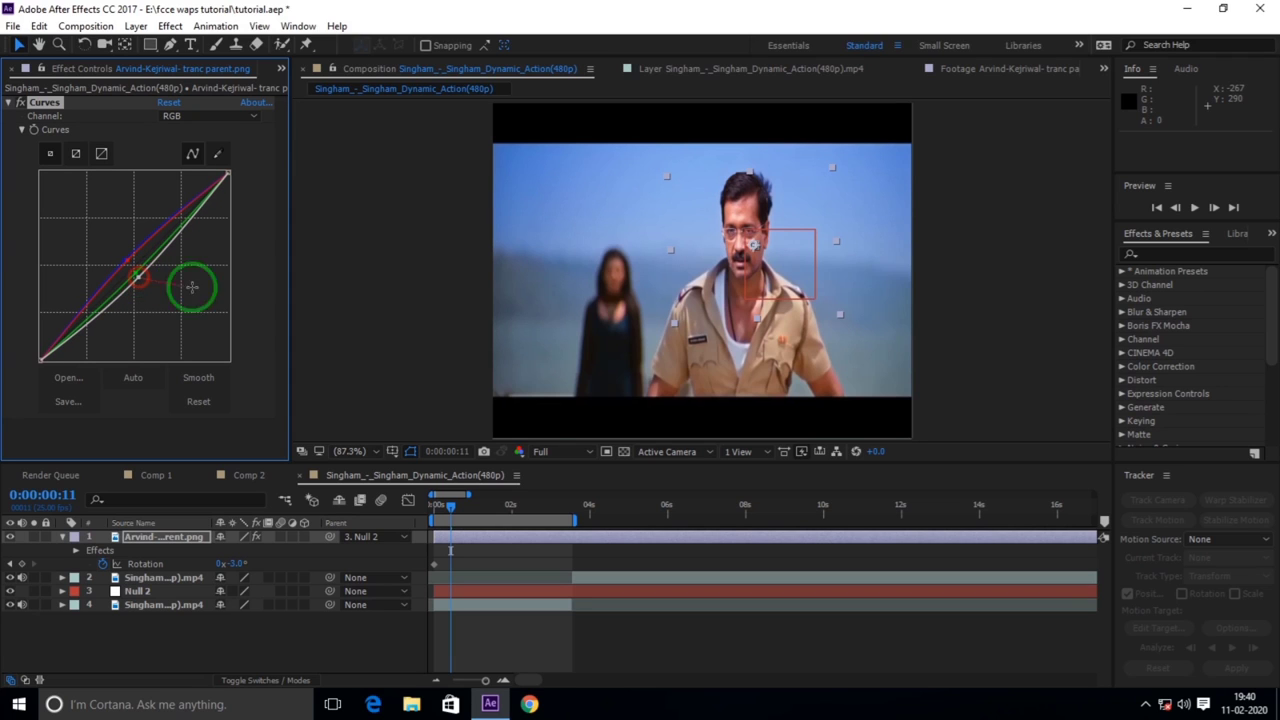
{"action": "key", "text": "period"}
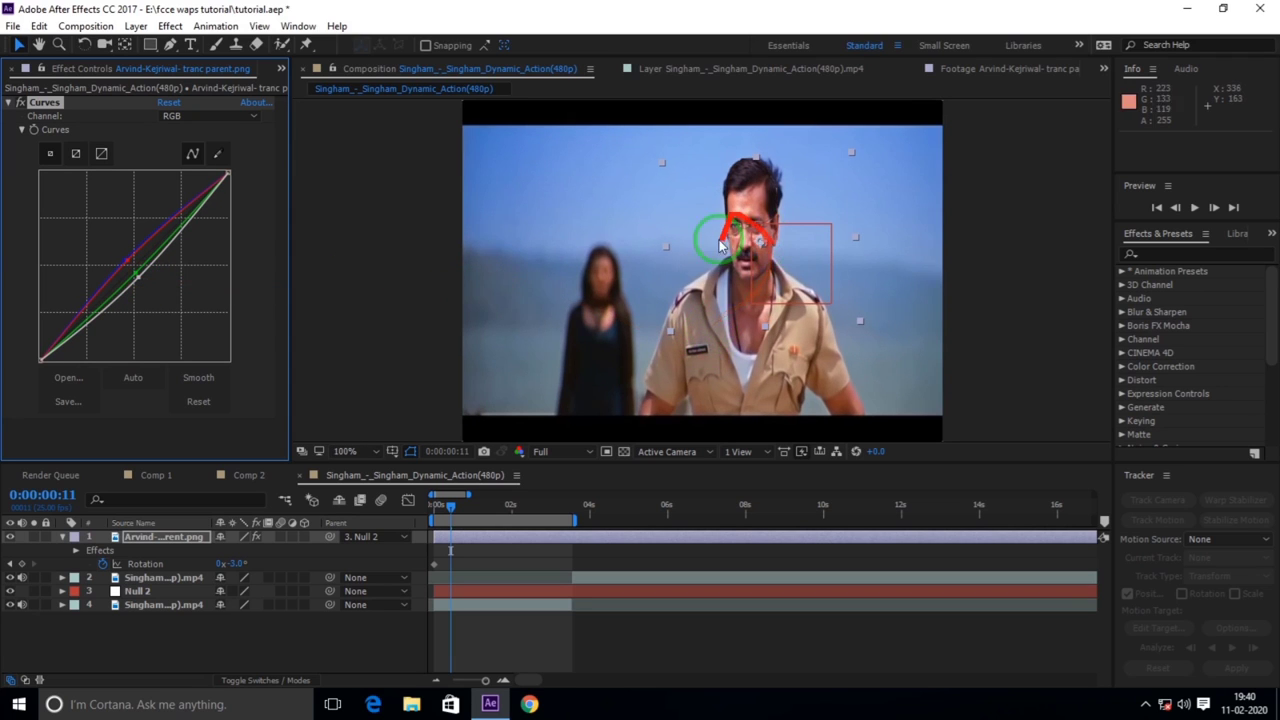
{"action": "left_click", "coordinate": [752, 245]}
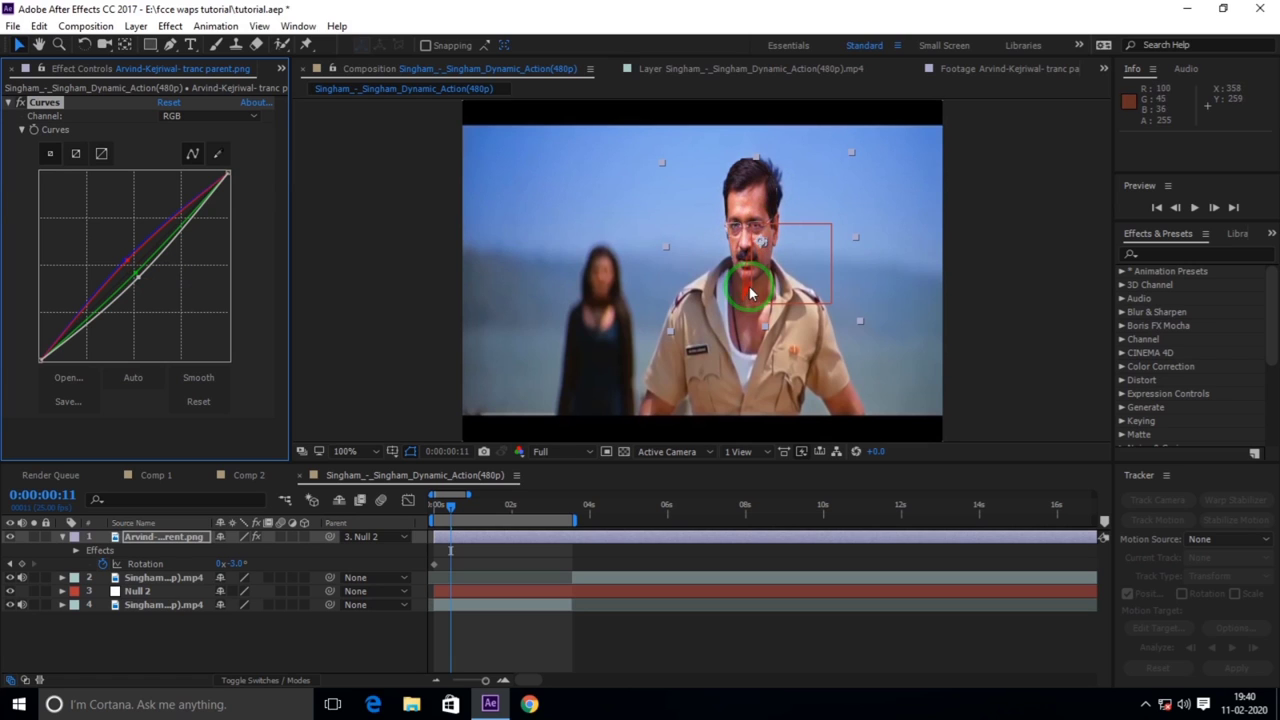
{"action": "left_click", "coordinate": [979, 333]}
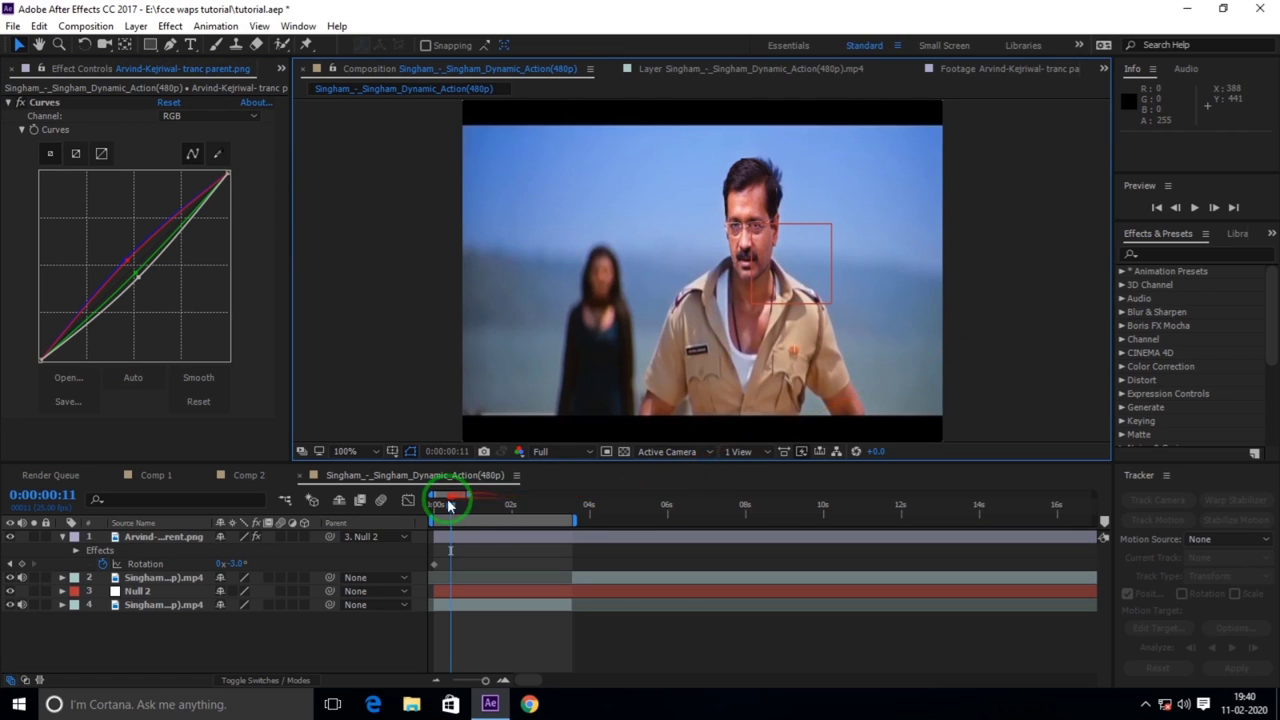
- Play the corrected shot, then zoom to 200% and pan to frame the face and hair
{"action": "left_click_drag", "start_coordinate": [446, 504], "coordinate": [380, 509]}
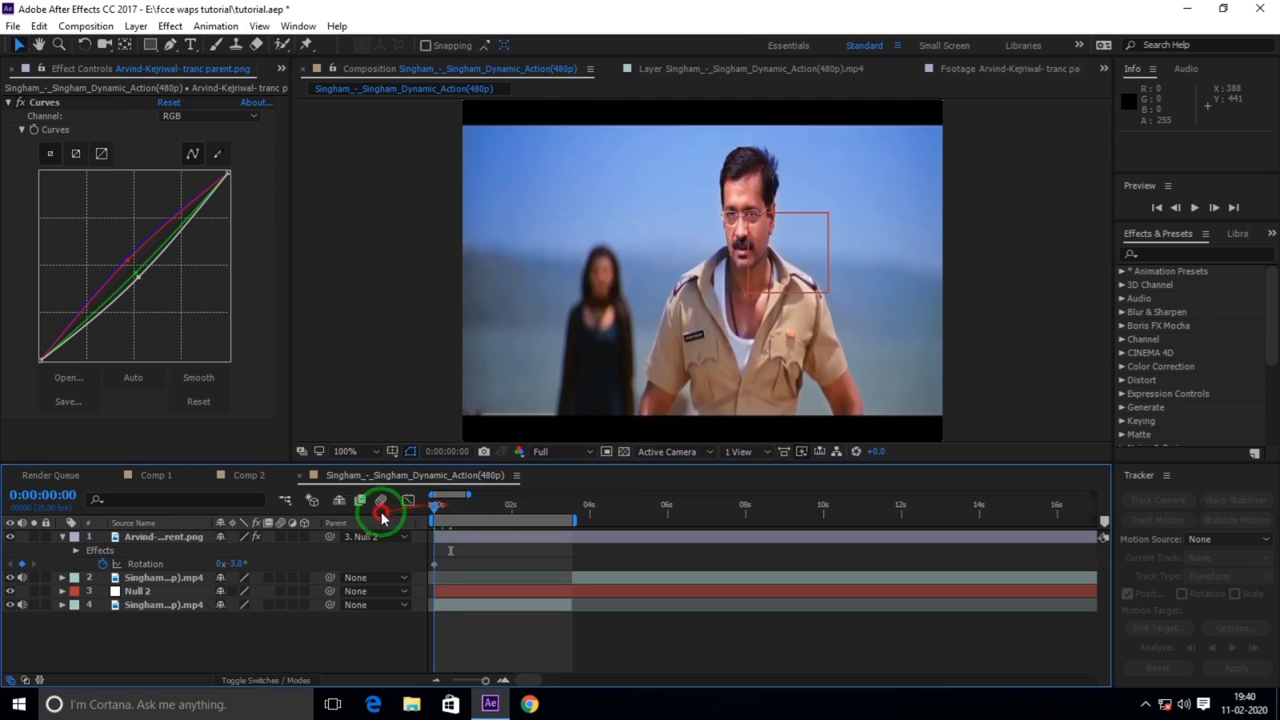
{"action": "left_click", "coordinate": [1194, 207]}
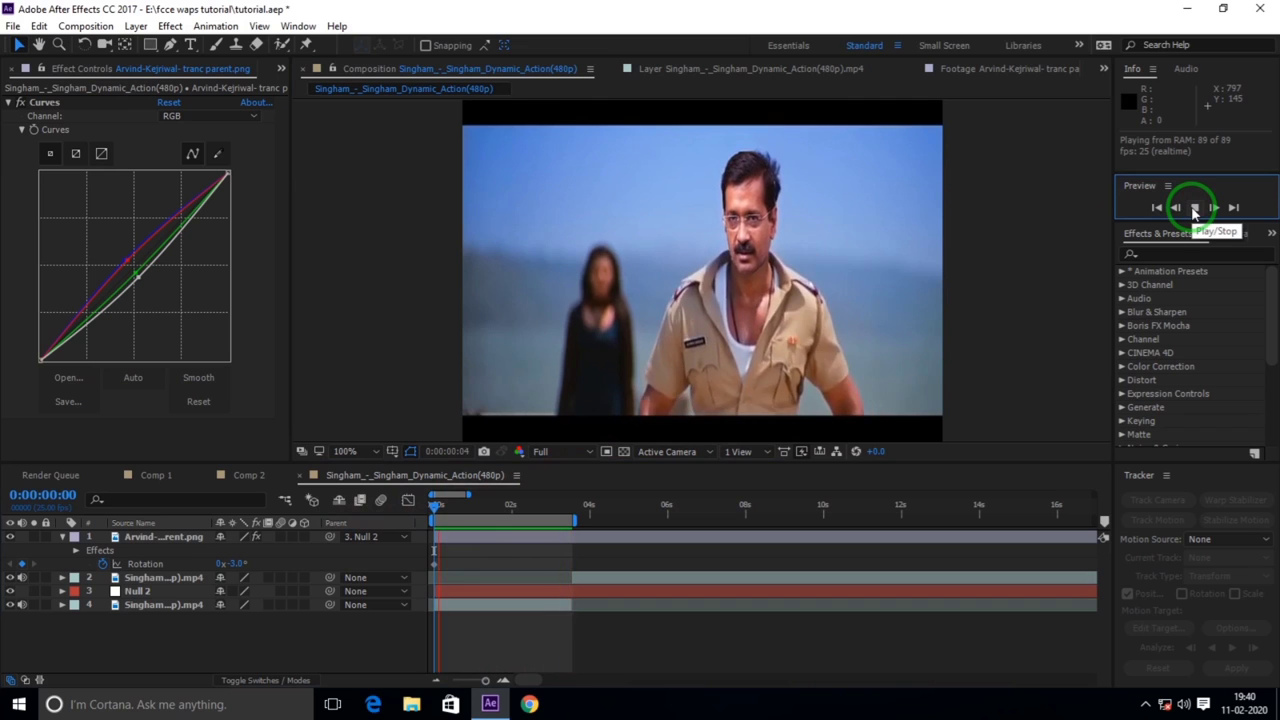
{"action": "left_click", "coordinate": [1194, 207]}
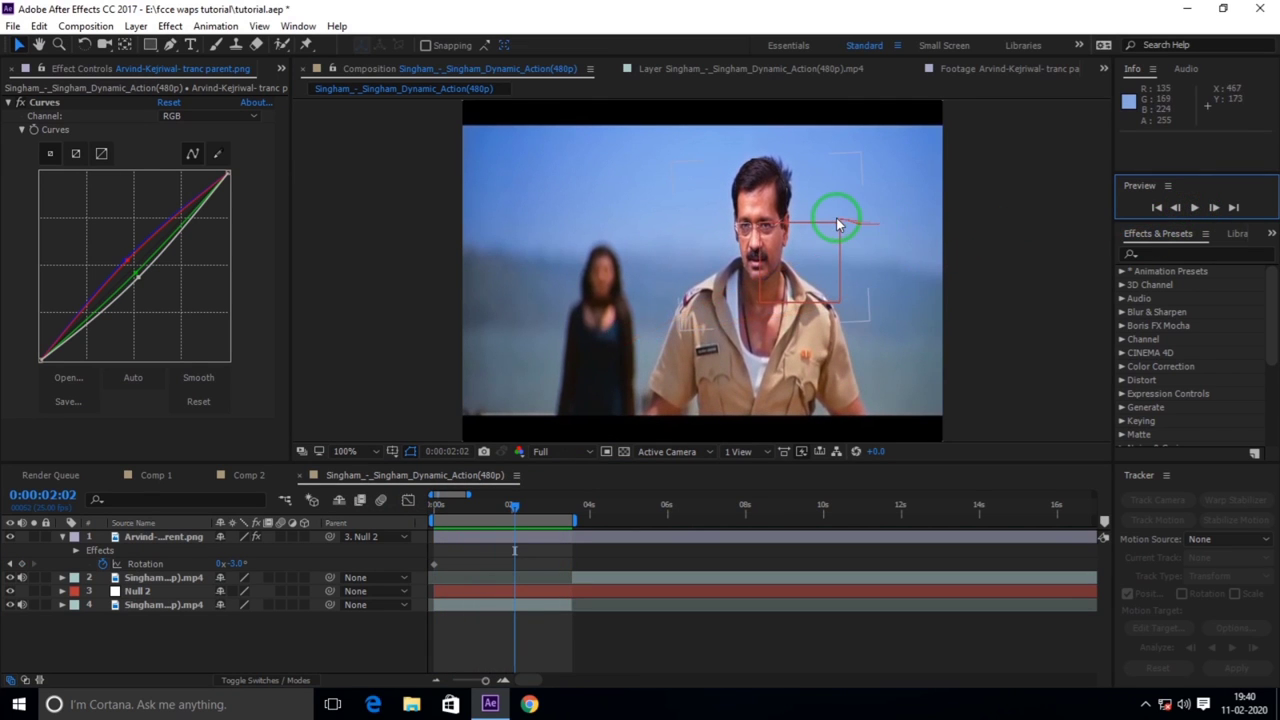
{"action": "scroll", "coordinate": [818, 222], "scroll_direction": "up", "scroll_amount": 2}
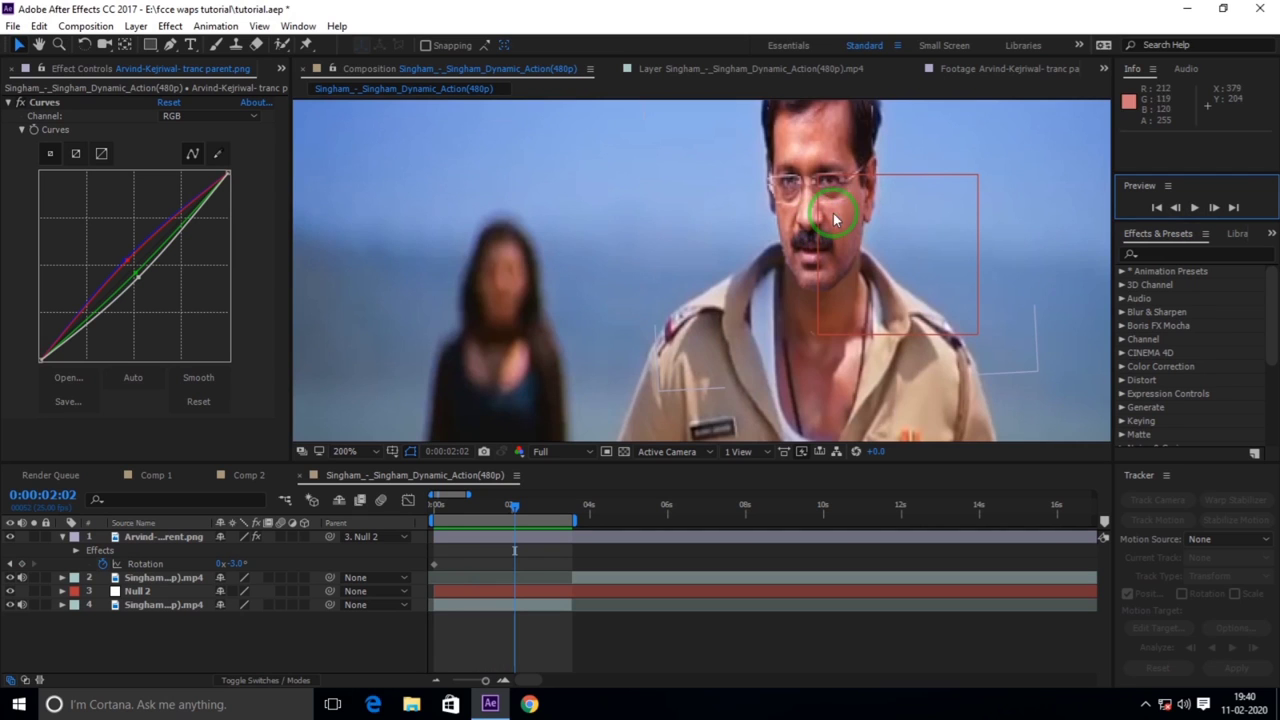
{"action": "left_click_drag", "start_coordinate": [900, 134], "coordinate": [886, 240]}
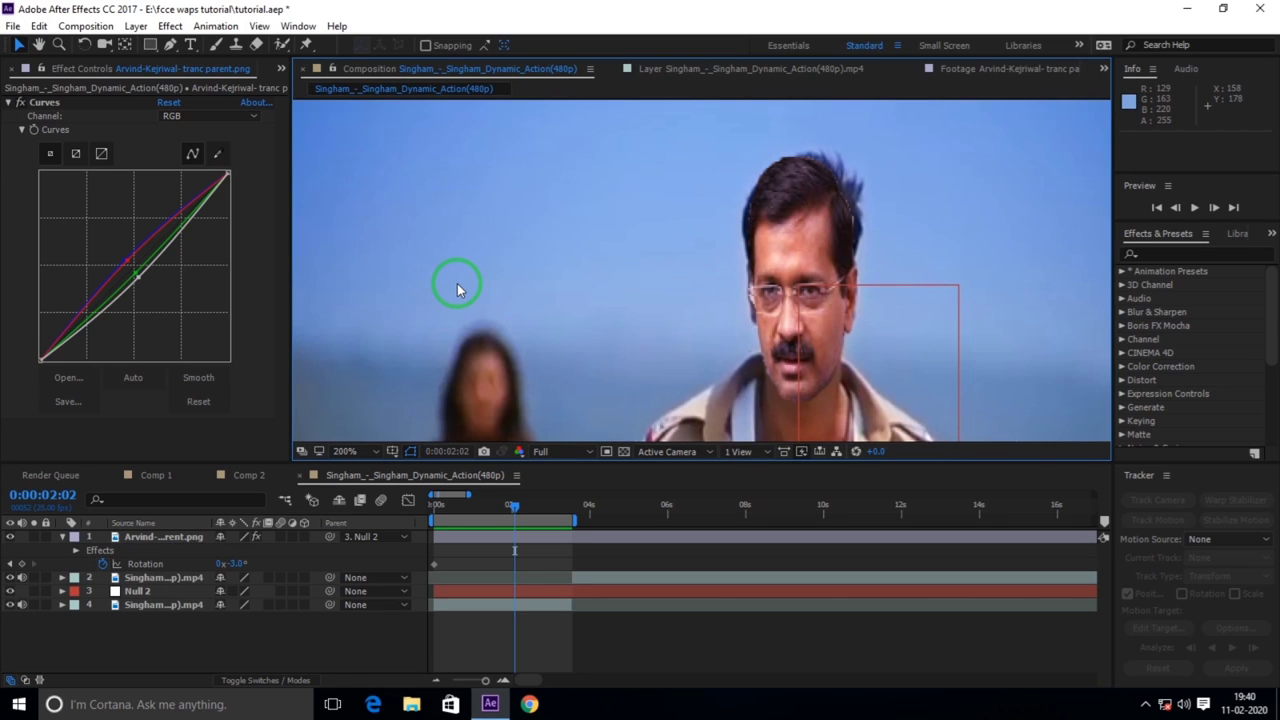
- Collapse and hide the face PNG layer, go to 0:00:00:00, and select layer 4
{"action": "left_click", "coordinate": [62, 537]}
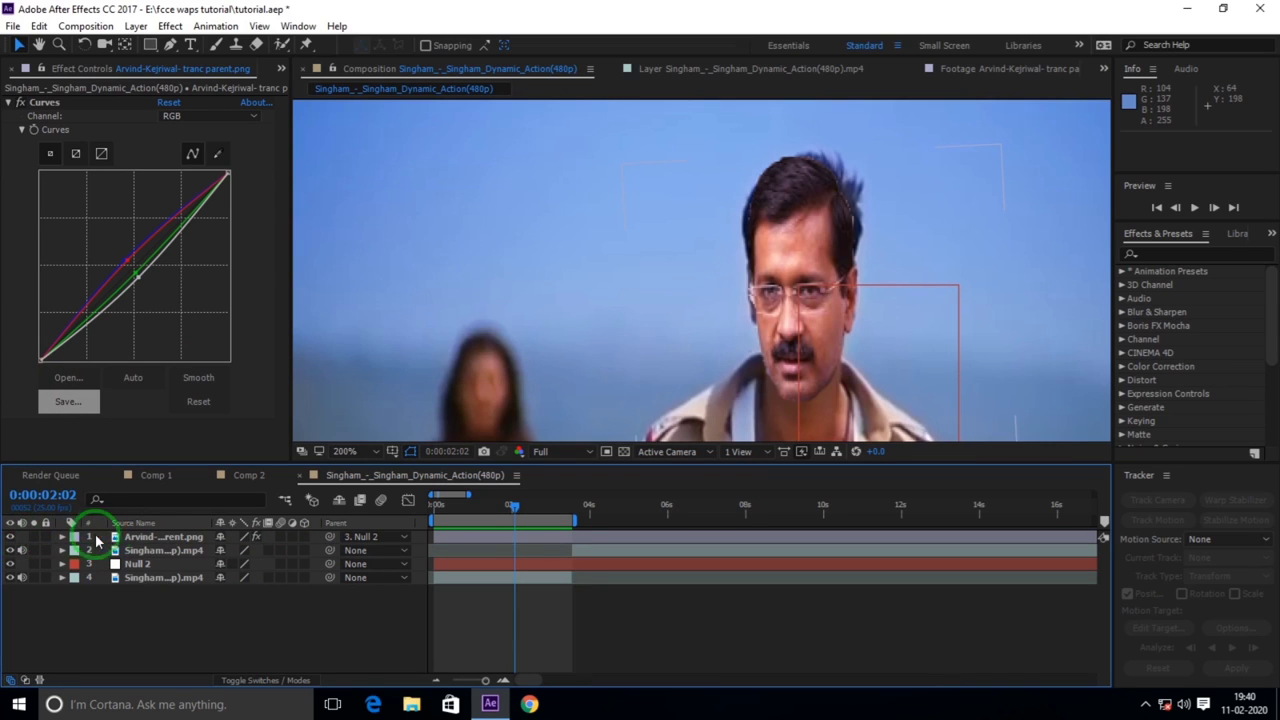
{"action": "left_click", "coordinate": [138, 540]}
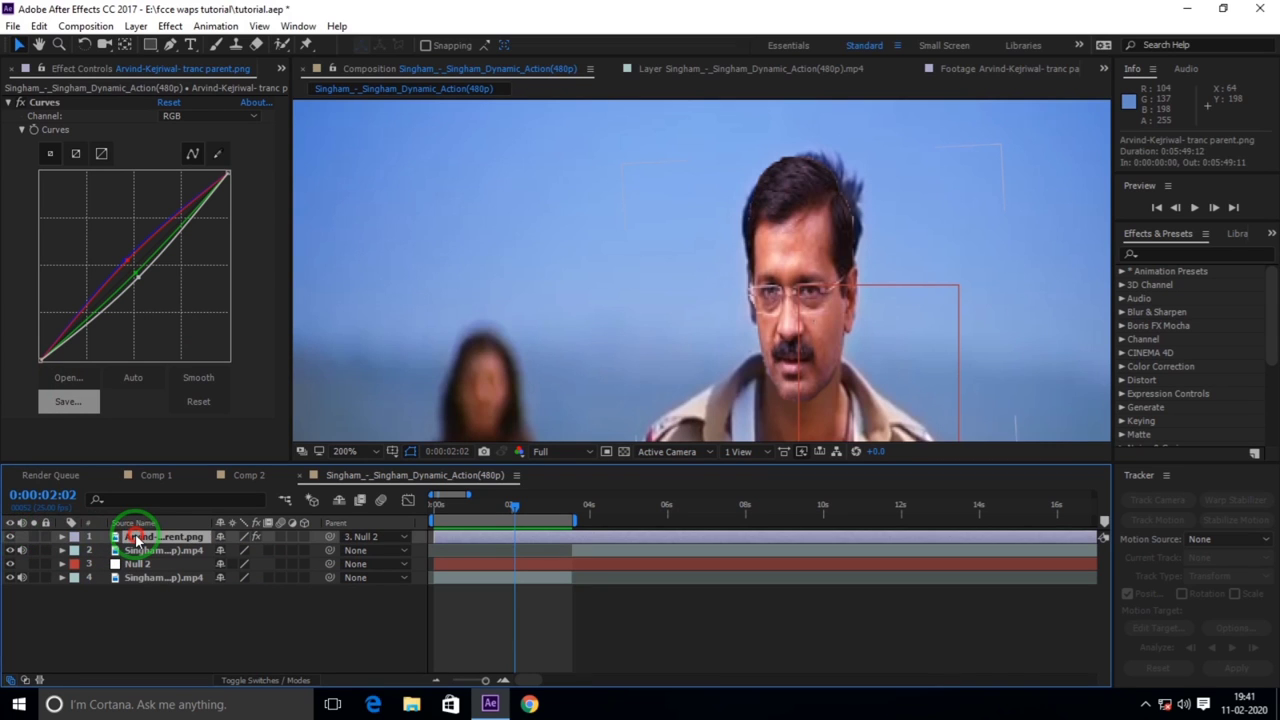
{"action": "left_click", "coordinate": [10, 540]}
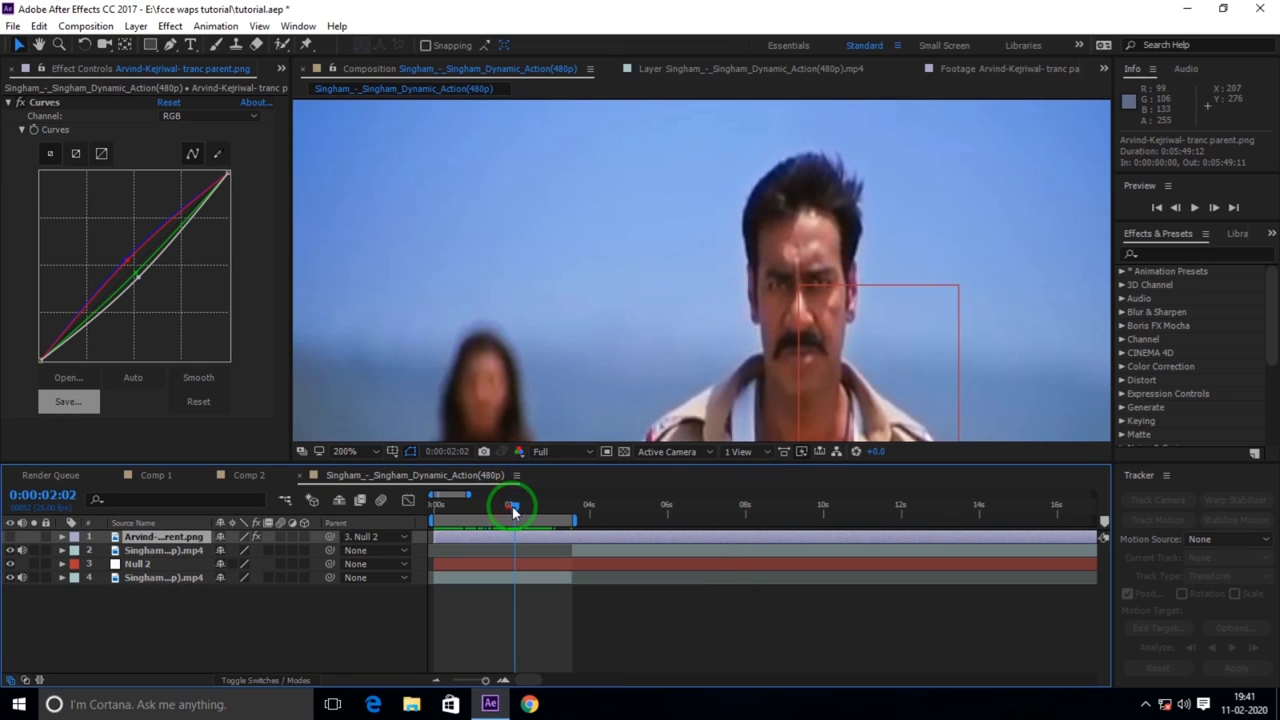
{"action": "left_click_drag", "start_coordinate": [512, 505], "coordinate": [418, 520]}
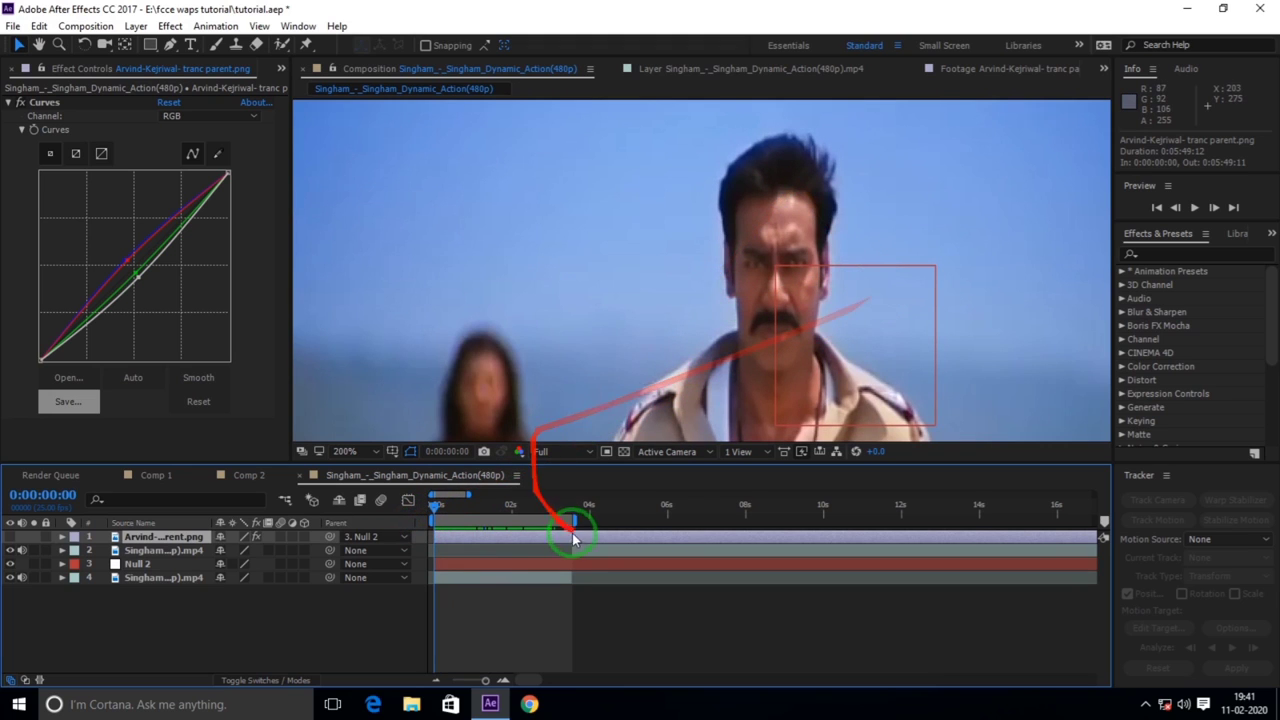
{"action": "left_click", "coordinate": [477, 579]}
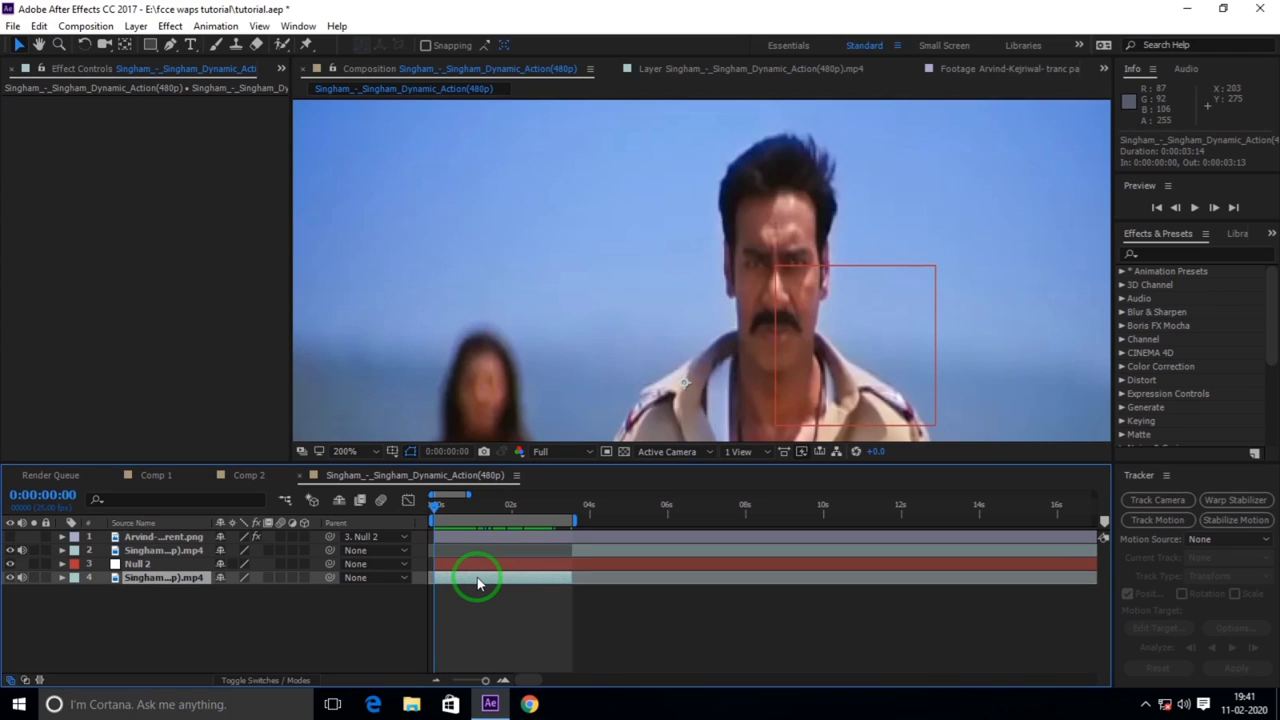
- Duplicate the Singham clip layer and trace a Pen mask around the actor's head and hair
{"action": "key", "text": "ctrl+d"}
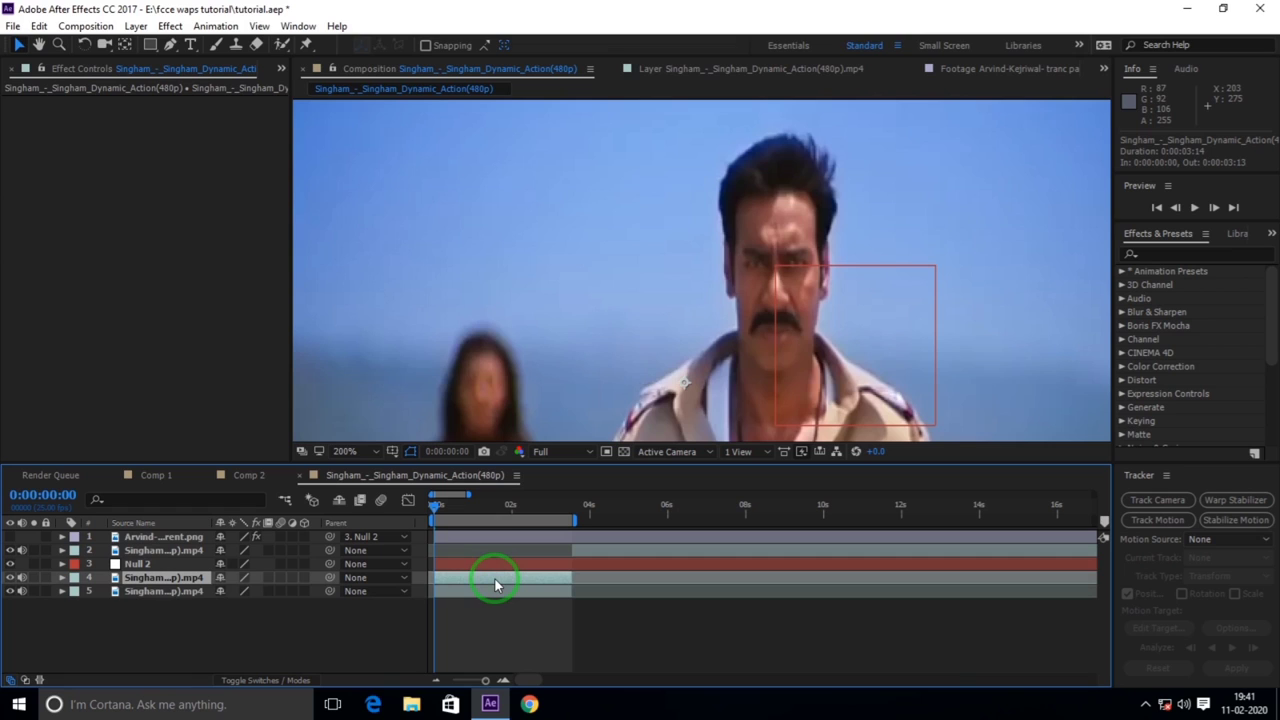
{"action": "left_click", "coordinate": [171, 46]}
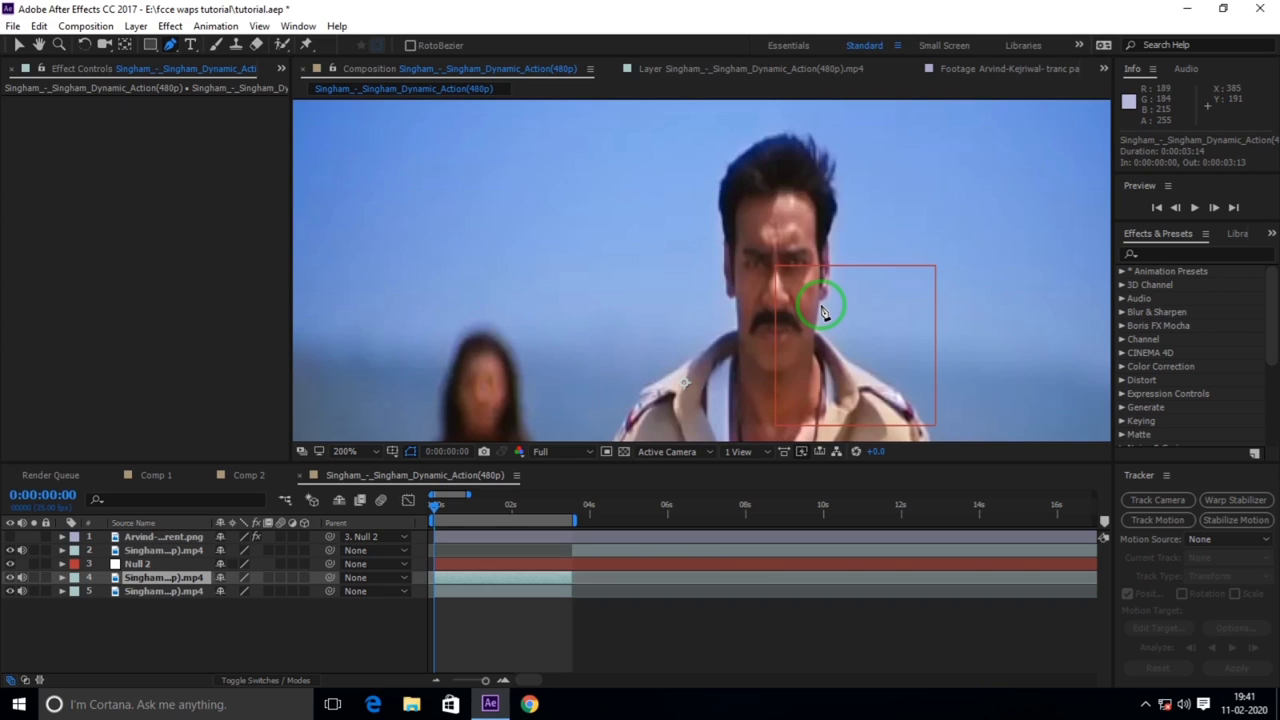
{"action": "left_click", "coordinate": [822, 307]}
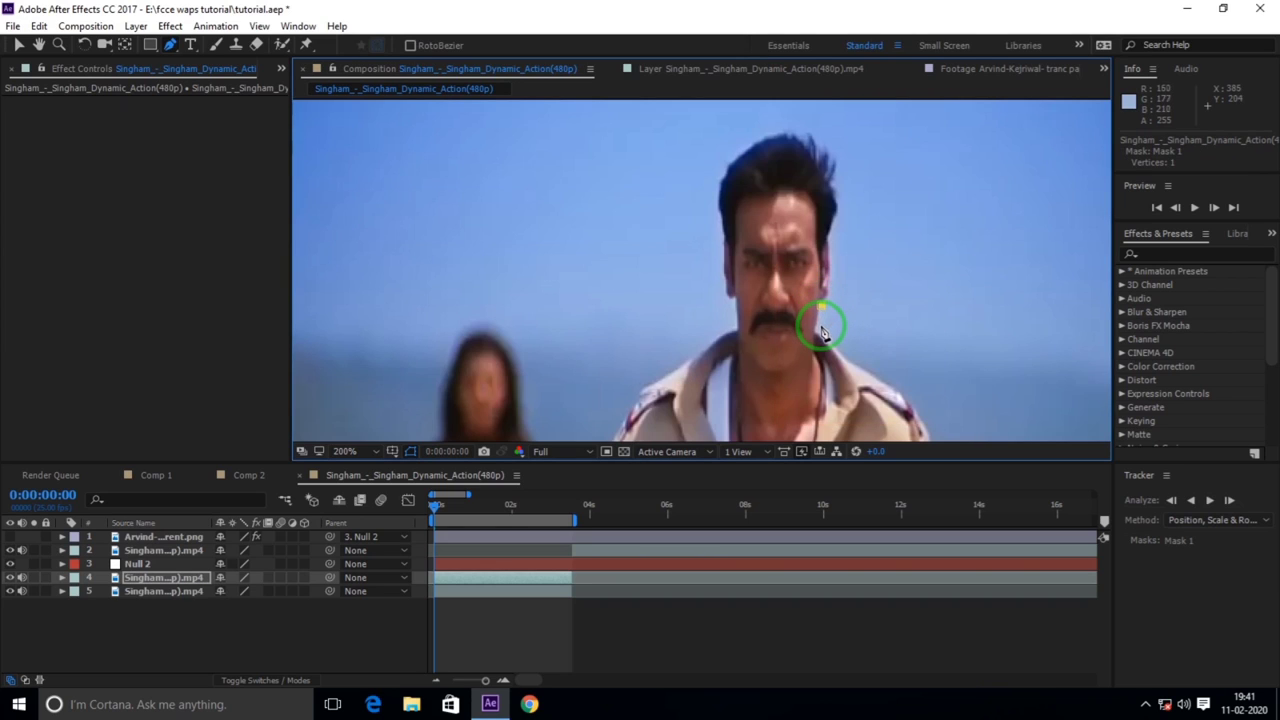
{"action": "left_click", "coordinate": [817, 342]}
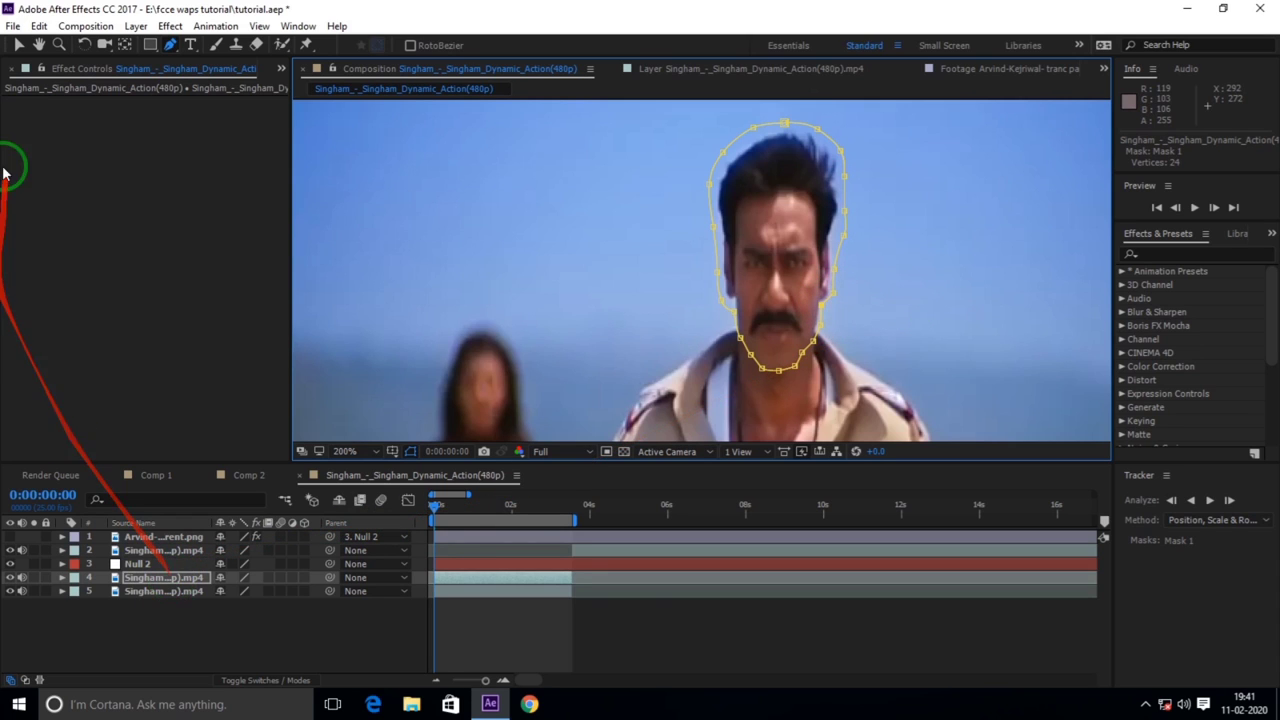
{"action": "left_click", "coordinate": [18, 45]}
{"action": "left_click", "coordinate": [152, 578]}
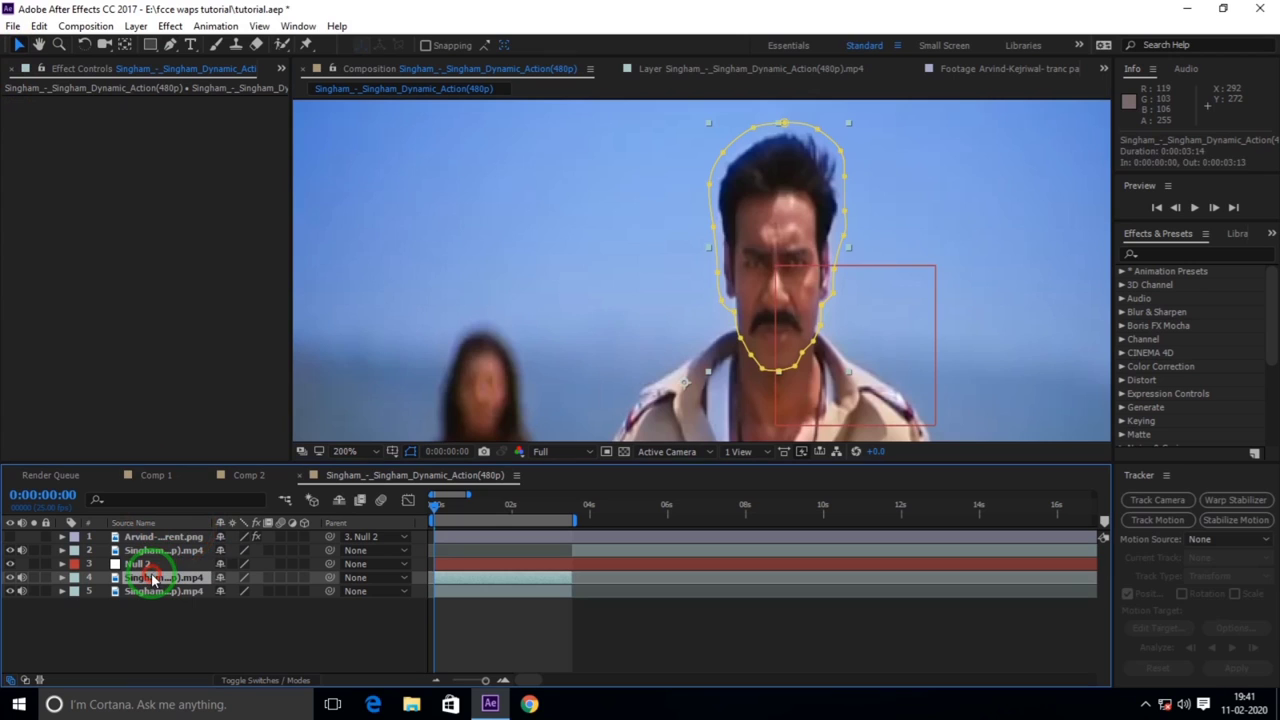
{"action": "key", "text": "m"}
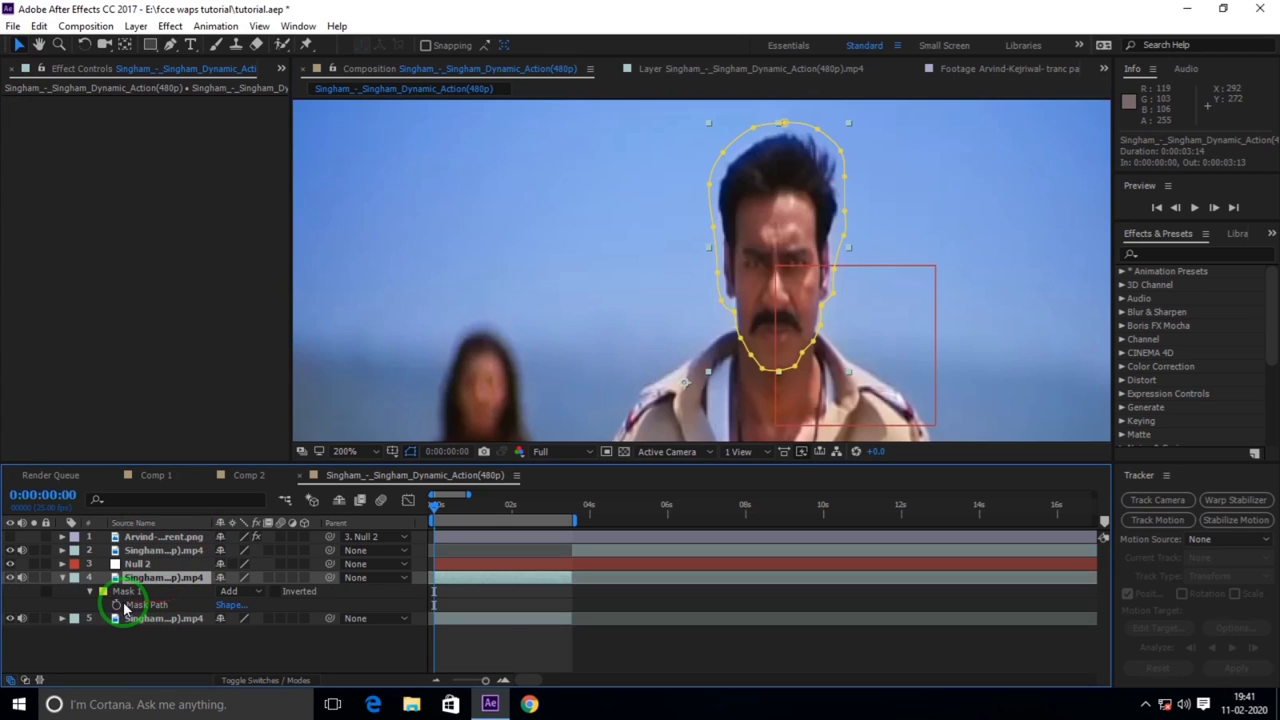
- Enable the Mask Path stopwatch and shift Mask 1 down to fit the head a few frames in
{"action": "left_click", "coordinate": [117, 606]}
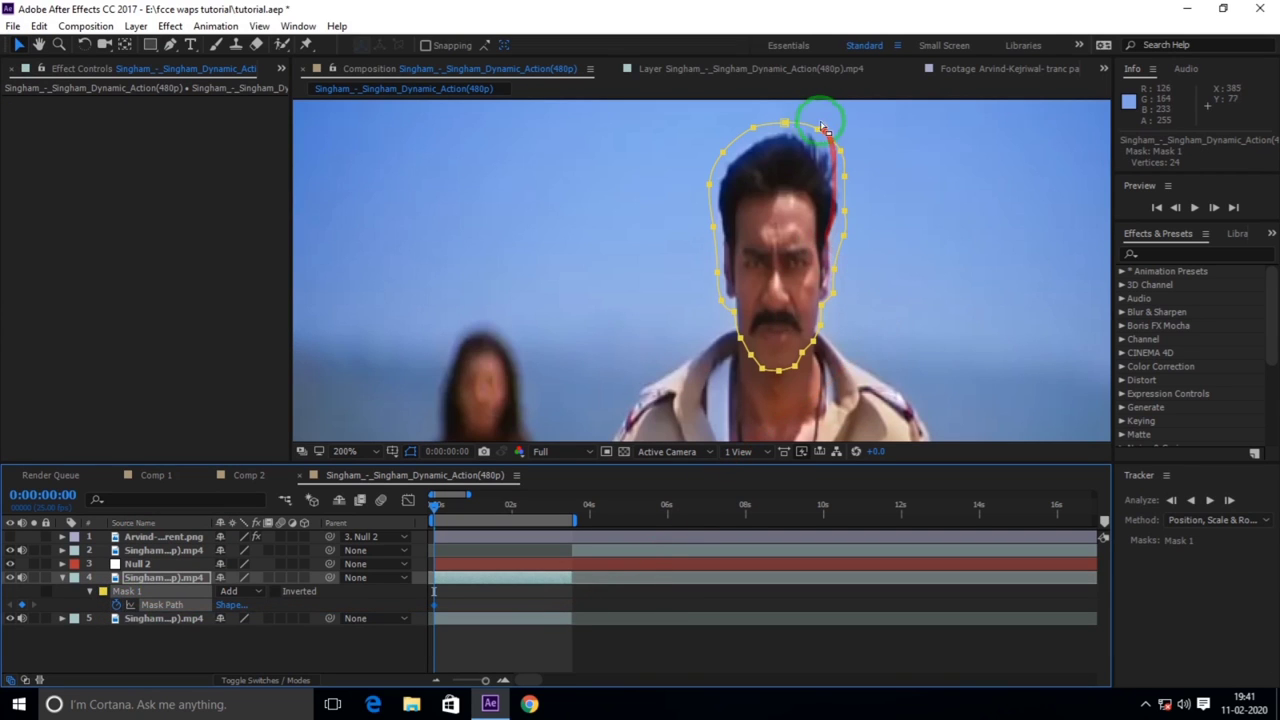
{"action": "left_click", "coordinate": [785, 123]}
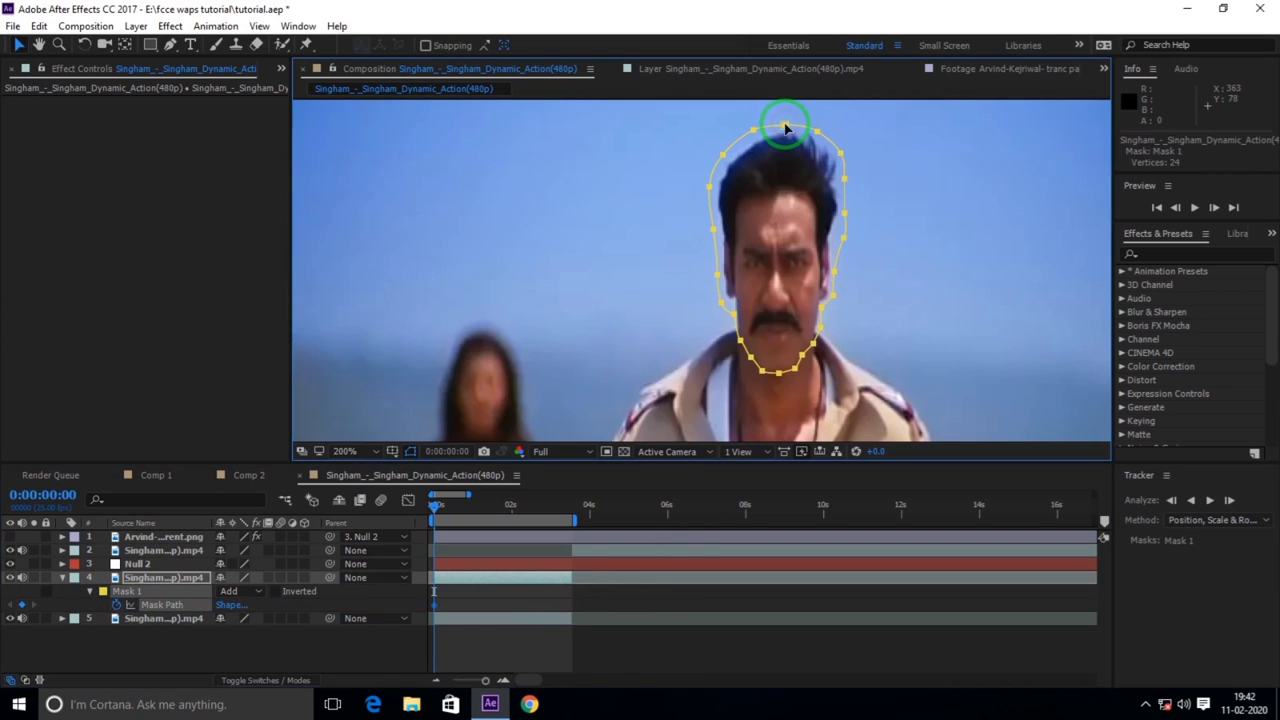
{"action": "left_click", "coordinate": [143, 579]}
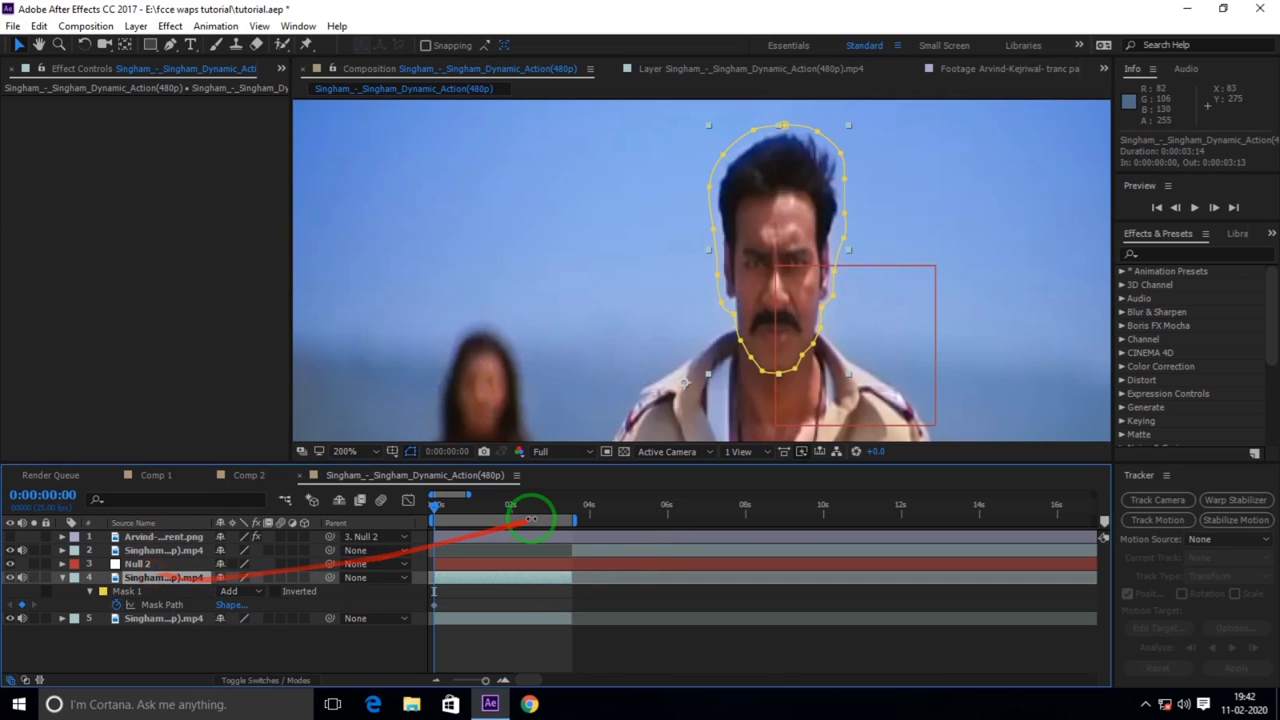
{"action": "left_click", "coordinate": [1214, 208]}
{"action": "left_click", "coordinate": [1216, 209]}
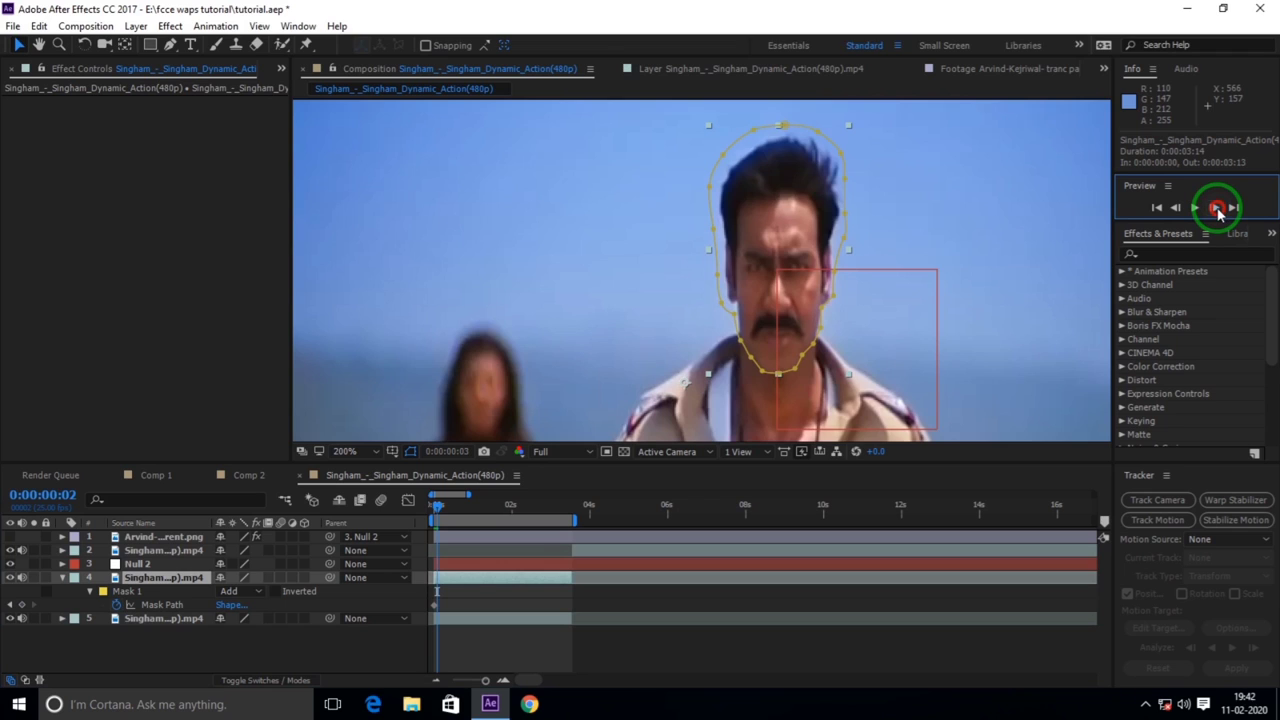
{"action": "left_click", "coordinate": [1215, 208]}
{"action": "left_click", "coordinate": [1215, 208]}
{"action": "left_click", "coordinate": [1218, 207]}
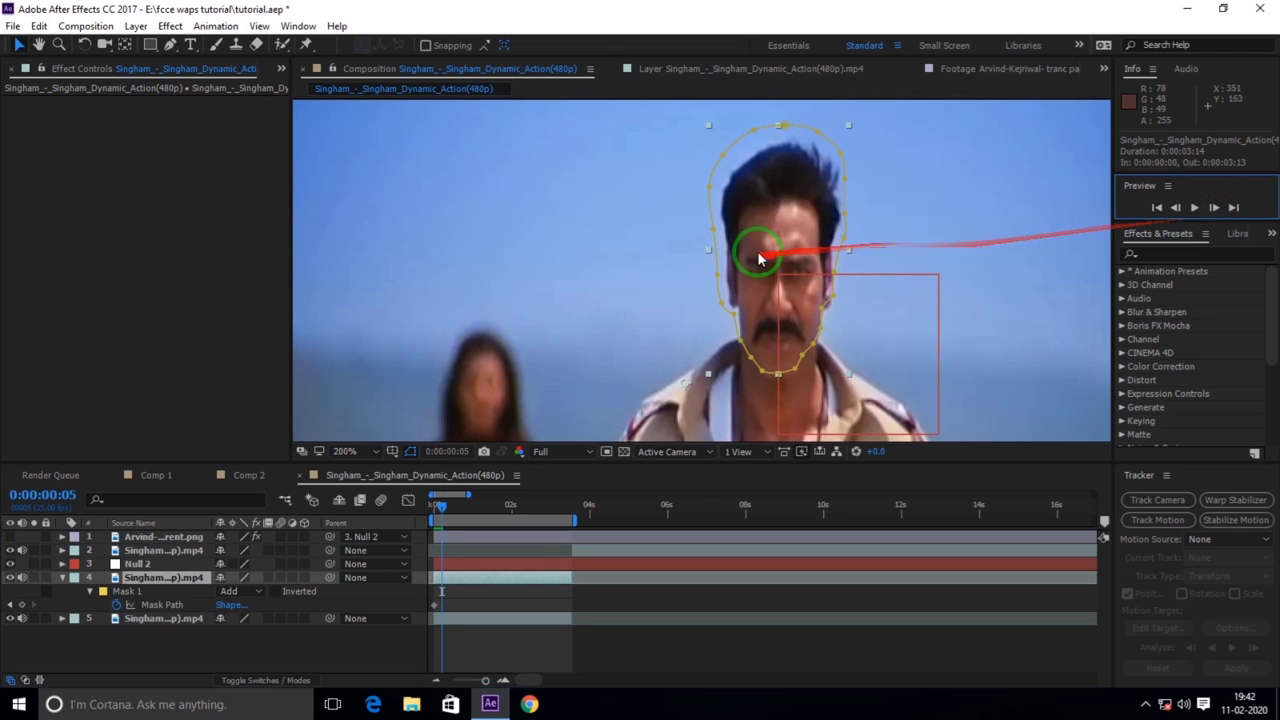
{"action": "left_click", "coordinate": [160, 592]}
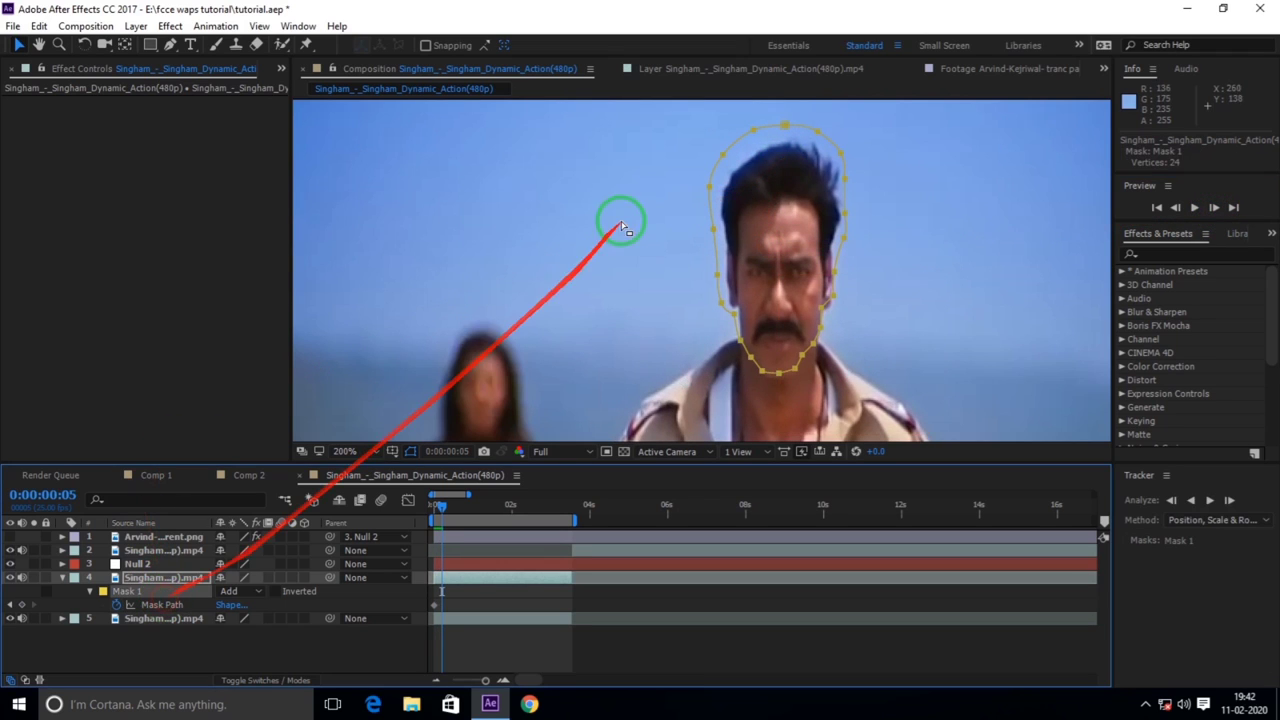
{"action": "left_click_drag", "start_coordinate": [787, 122], "coordinate": [791, 133]}
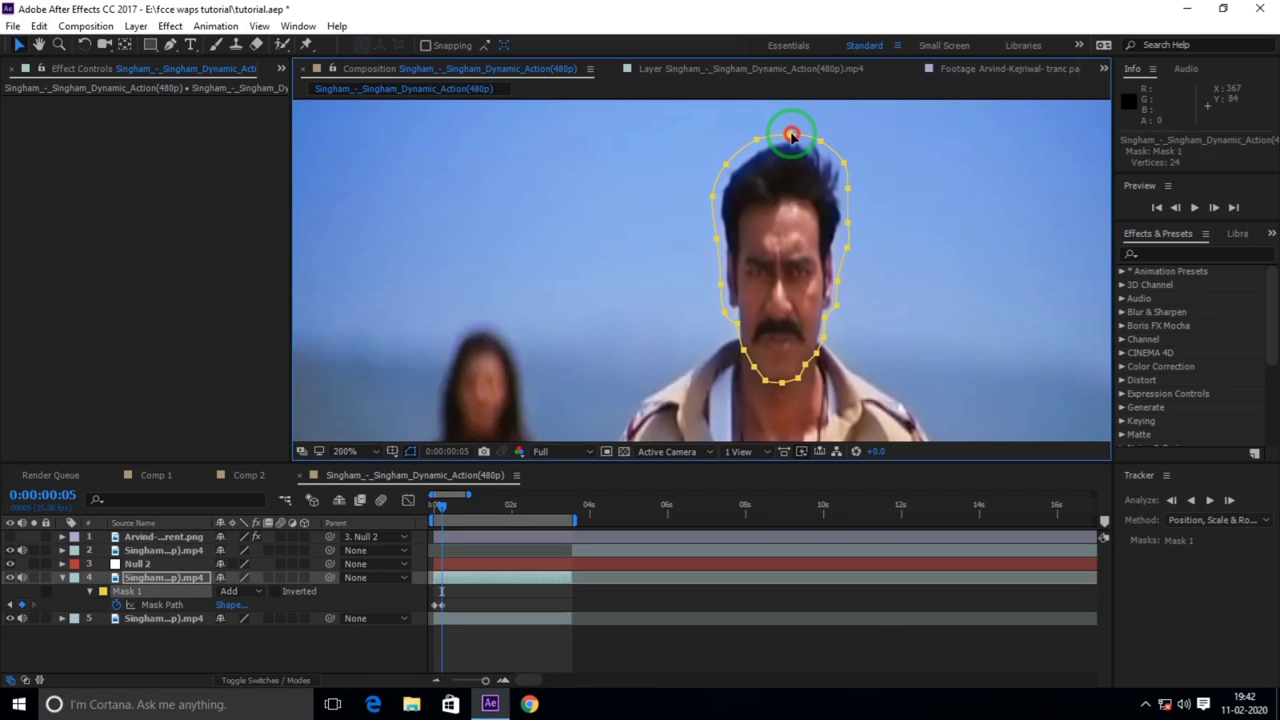
- Advance further, move the mask down to follow the head, then return to 0:00:00:00
{"action": "left_click", "coordinate": [1213, 208]}
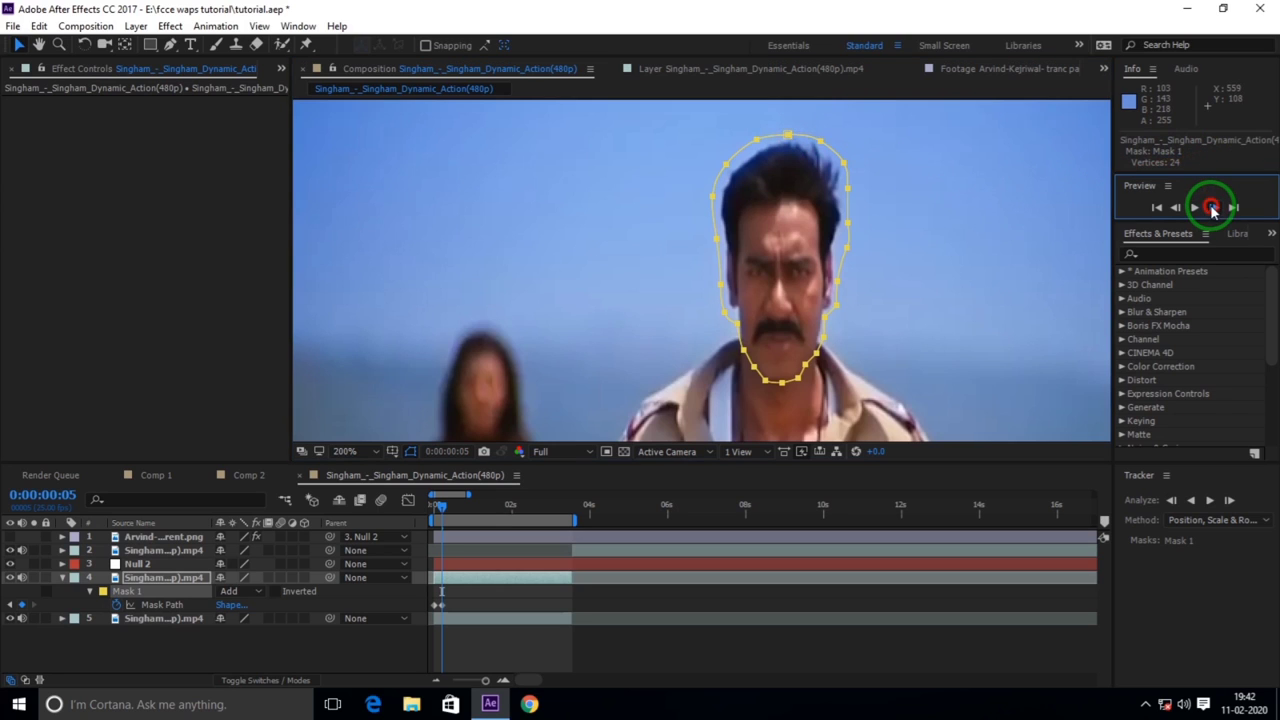
{"action": "left_click", "coordinate": [1213, 208]}
{"action": "left_click", "coordinate": [1213, 208]}
{"action": "left_click", "coordinate": [1213, 208]}
{"action": "left_click", "coordinate": [1213, 208]}
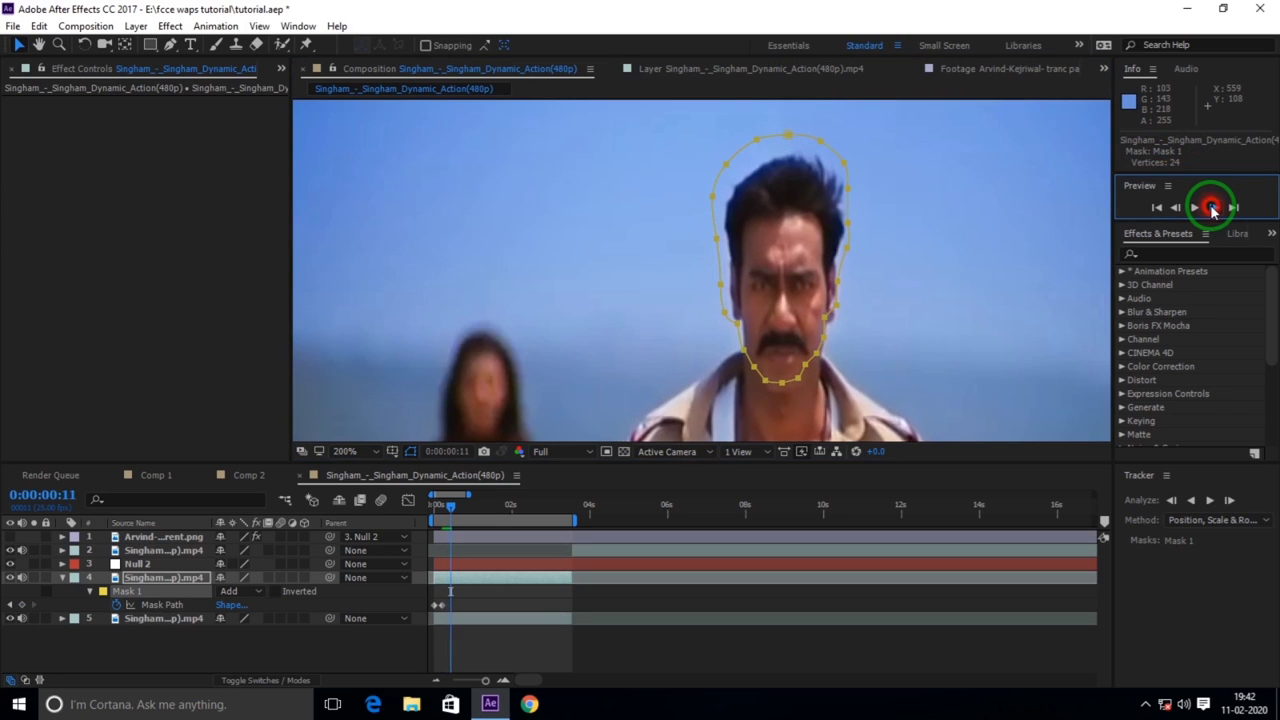
{"action": "left_click", "coordinate": [1213, 208]}
{"action": "left_click", "coordinate": [1213, 208]}
{"action": "left_click_drag", "start_coordinate": [790, 137], "coordinate": [792, 156]}
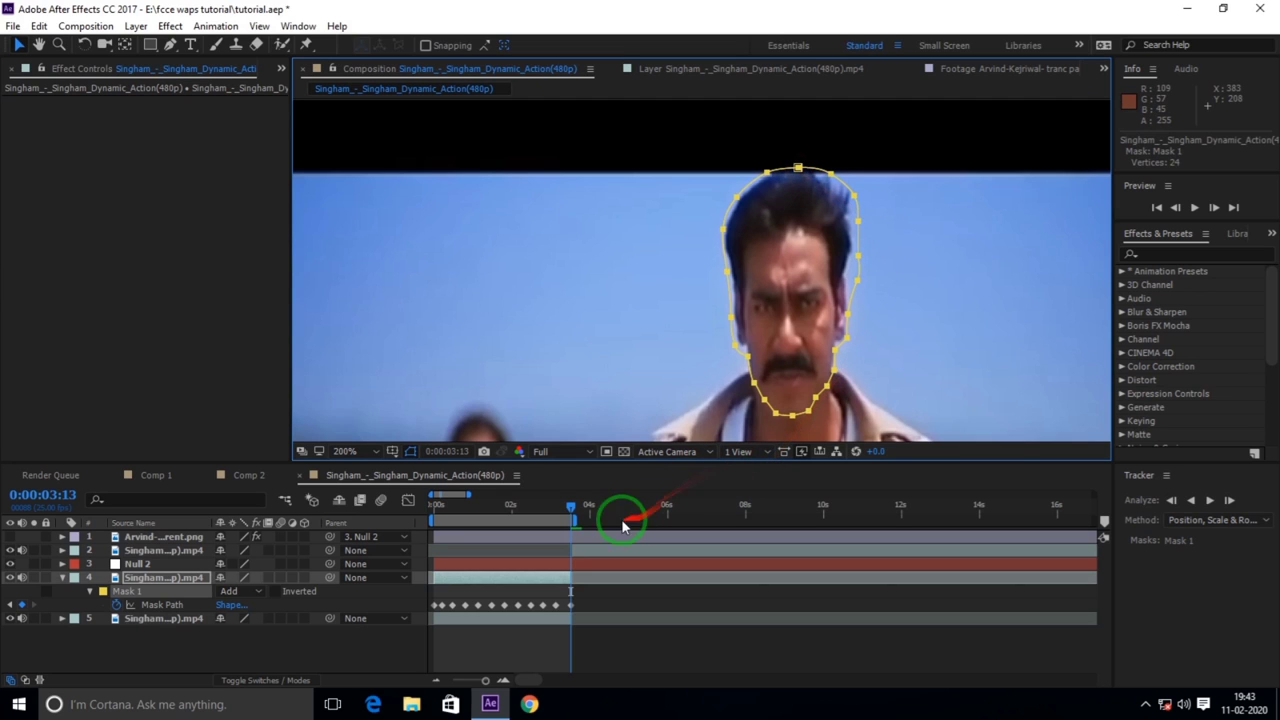
{"action": "left_click_drag", "start_coordinate": [572, 511], "coordinate": [542, 515]}
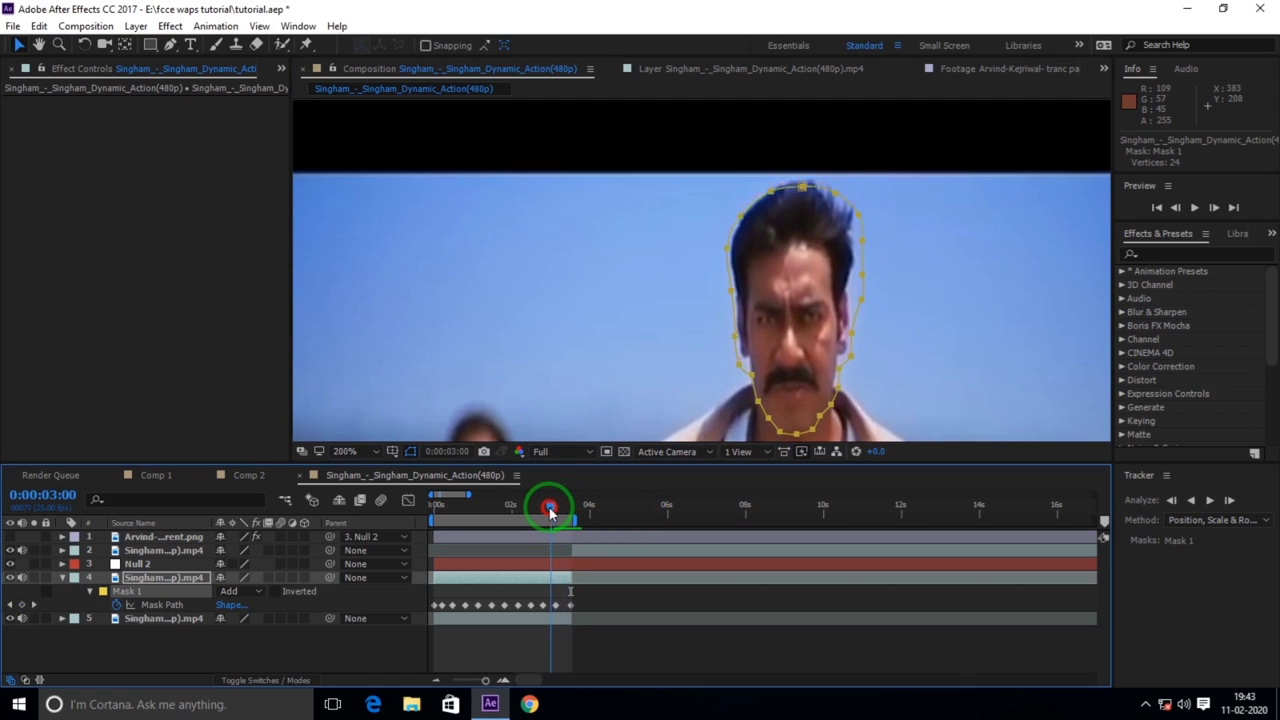
{"action": "left_click_drag", "start_coordinate": [542, 515], "coordinate": [363, 514]}
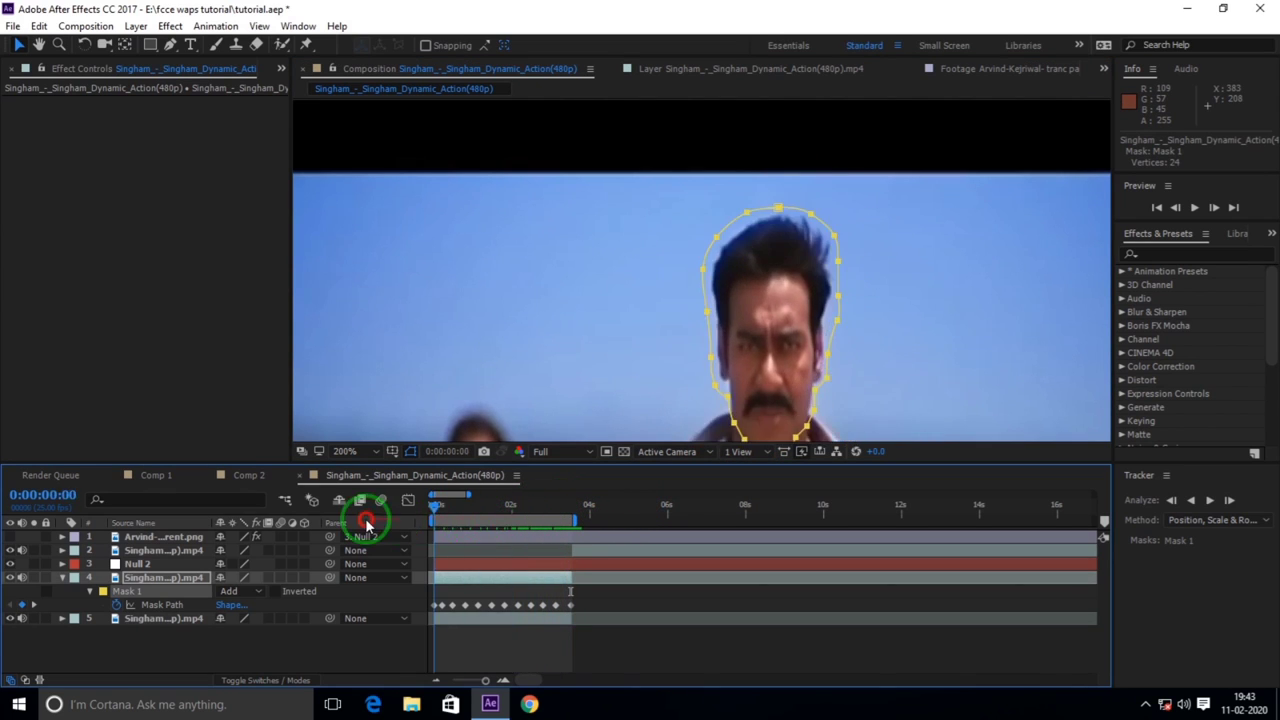
- Solo layer 4 and switch Mask 1 from Add to Subtract to cut out the actor's head
{"action": "left_click", "coordinate": [32, 578]}
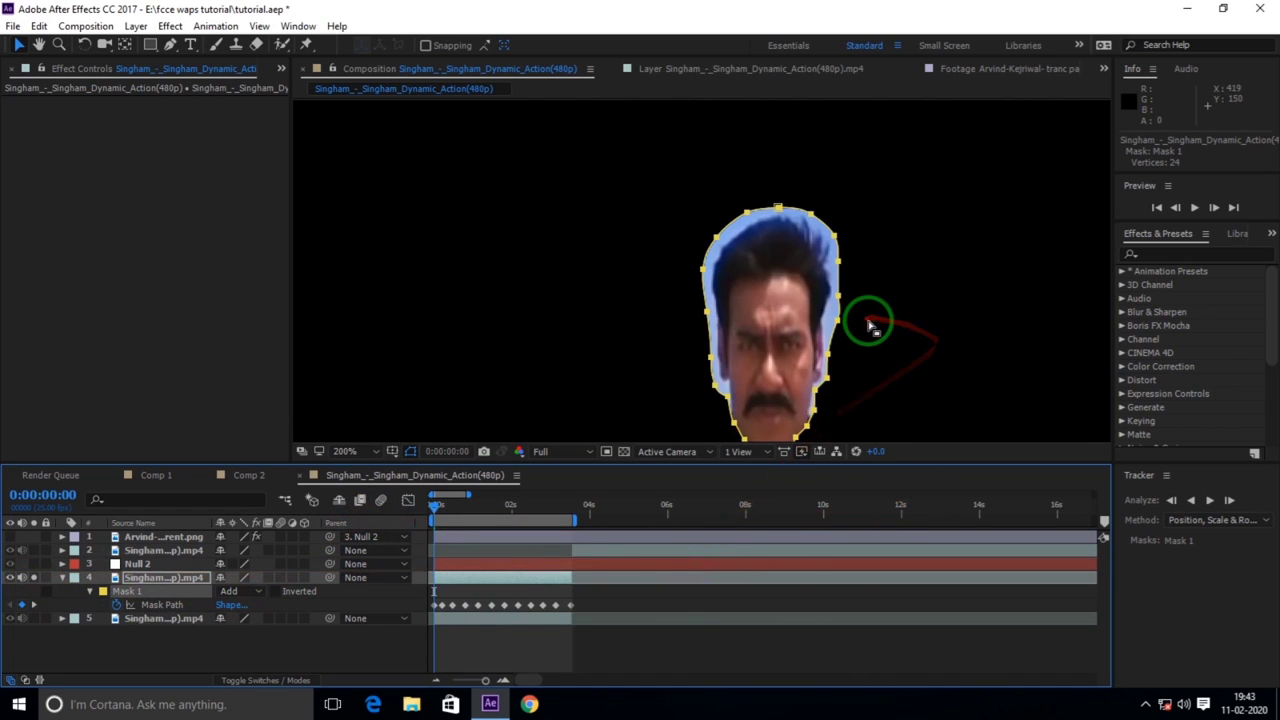
{"action": "mouse_move", "coordinate": [900, 329]}
{"action": "left_mouse_down"}
{"action": "mouse_move", "coordinate": [897, 262]}
{"action": "mouse_move", "coordinate": [895, 290]}
{"action": "left_mouse_up"}
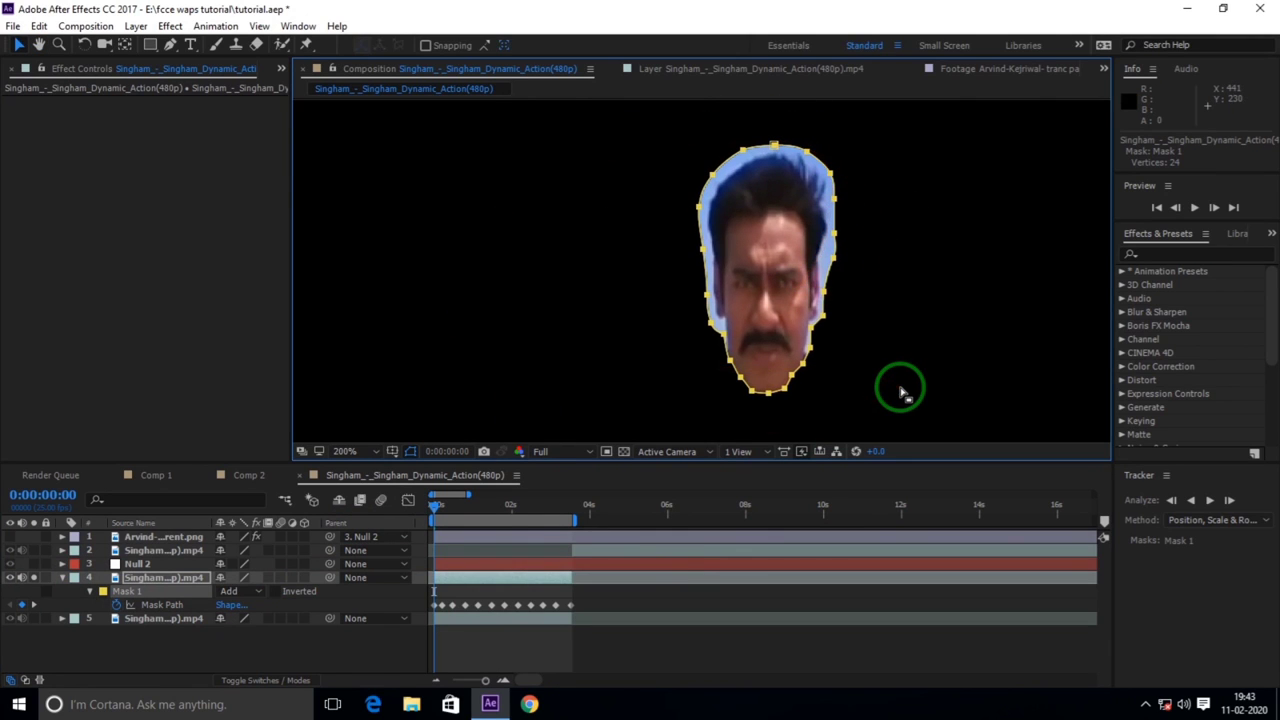
{"action": "left_click", "coordinate": [260, 594]}
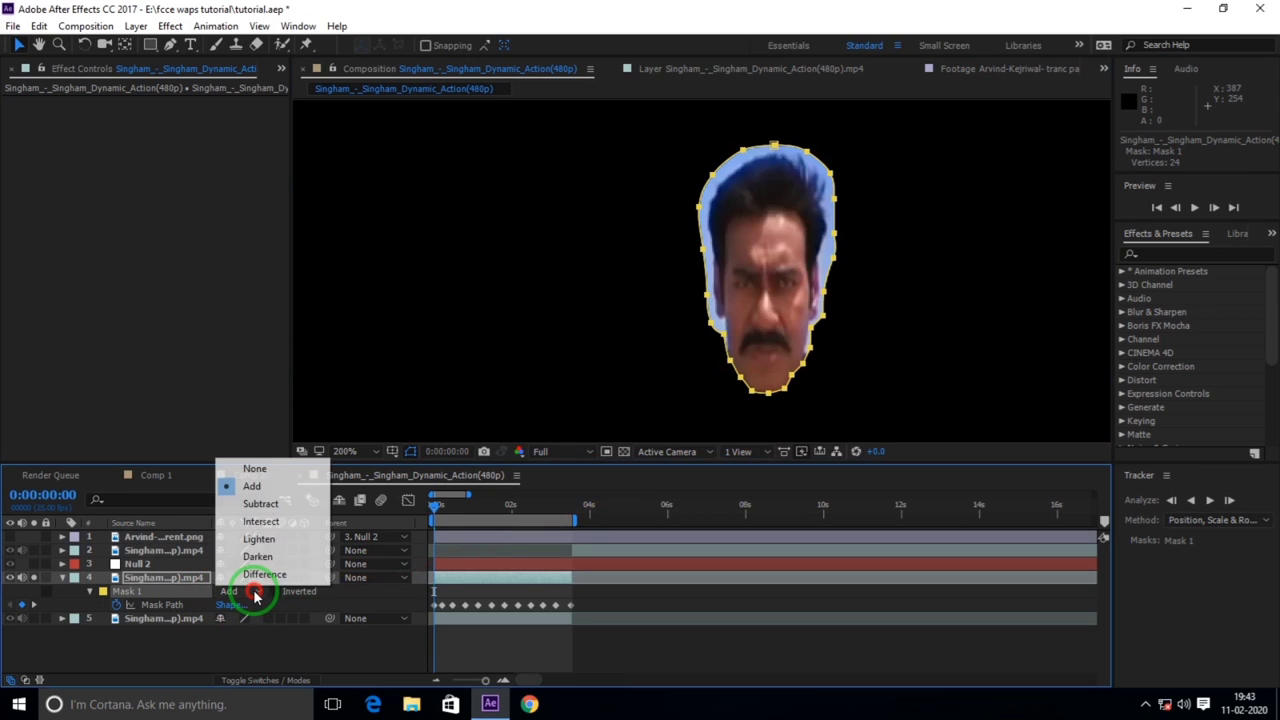
{"action": "left_click", "coordinate": [260, 505]}
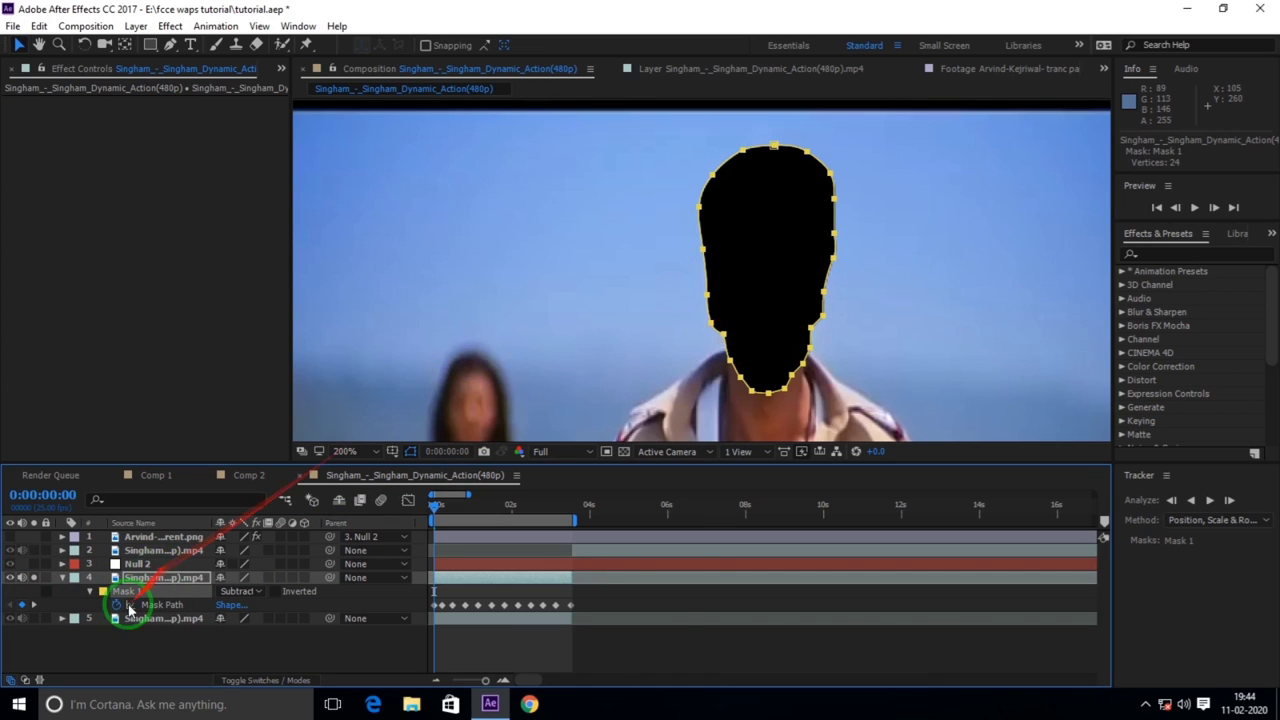
- Collapse the masked layer, duplicate the Singham footage with Ctrl+D, and compare layers 4 and 5
{"action": "left_click", "coordinate": [62, 577]}
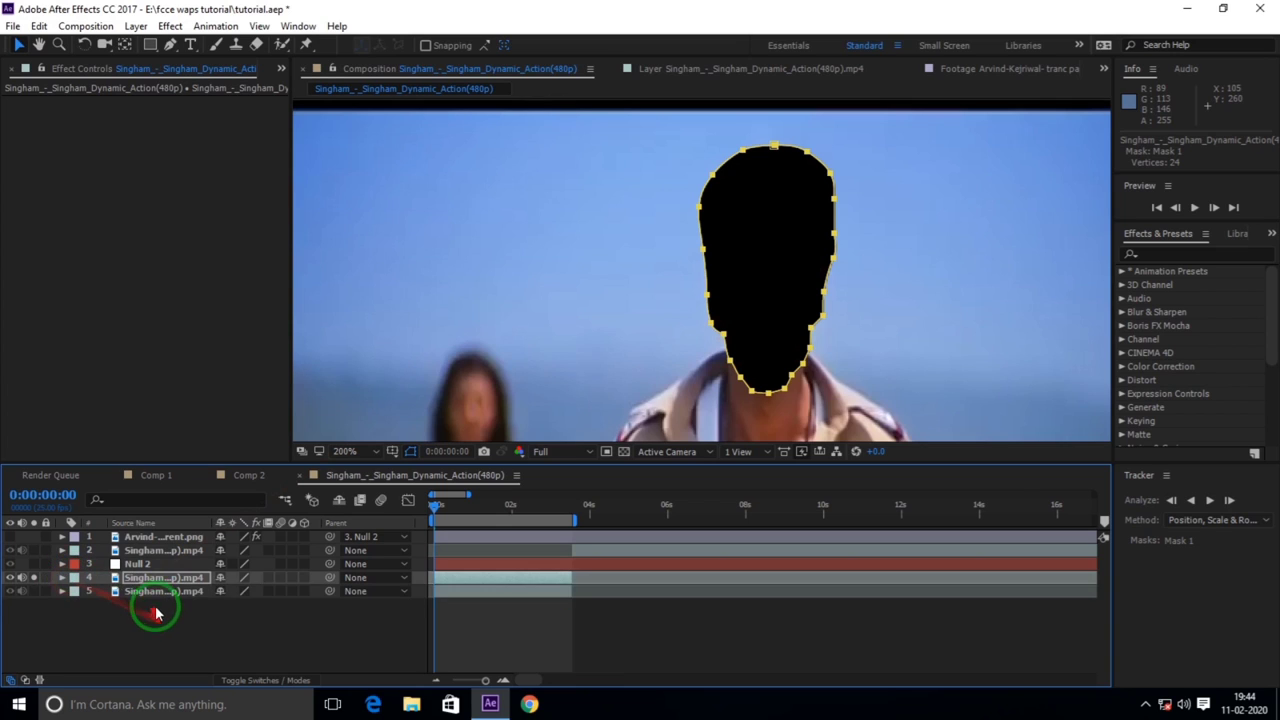
{"action": "left_click", "coordinate": [157, 592]}
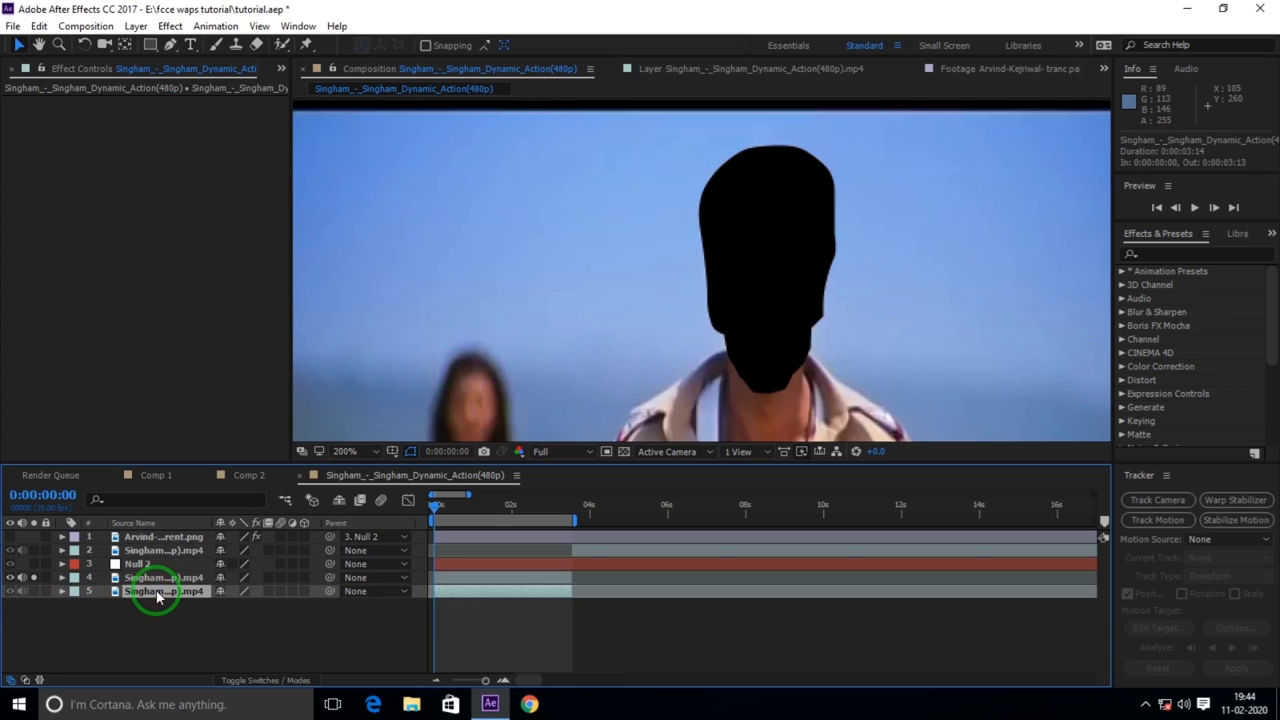
{"action": "key", "text": "ctrl+d"}
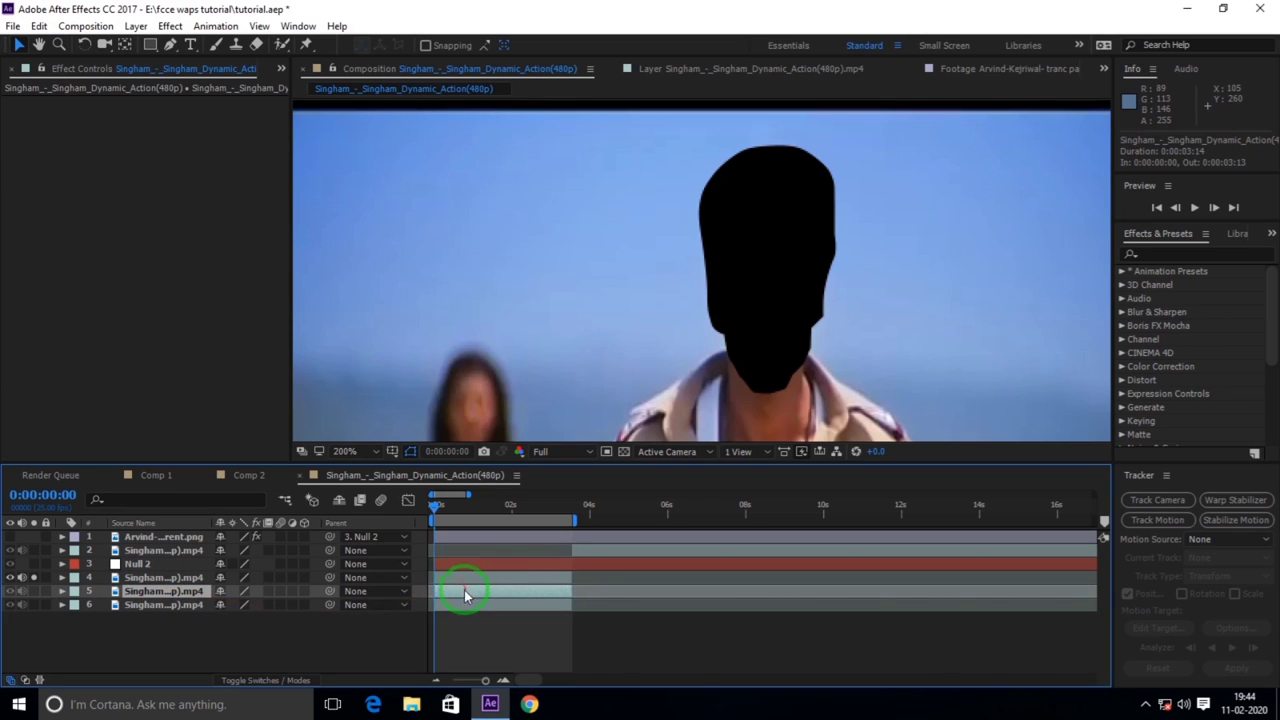
{"action": "left_click", "coordinate": [182, 578]}
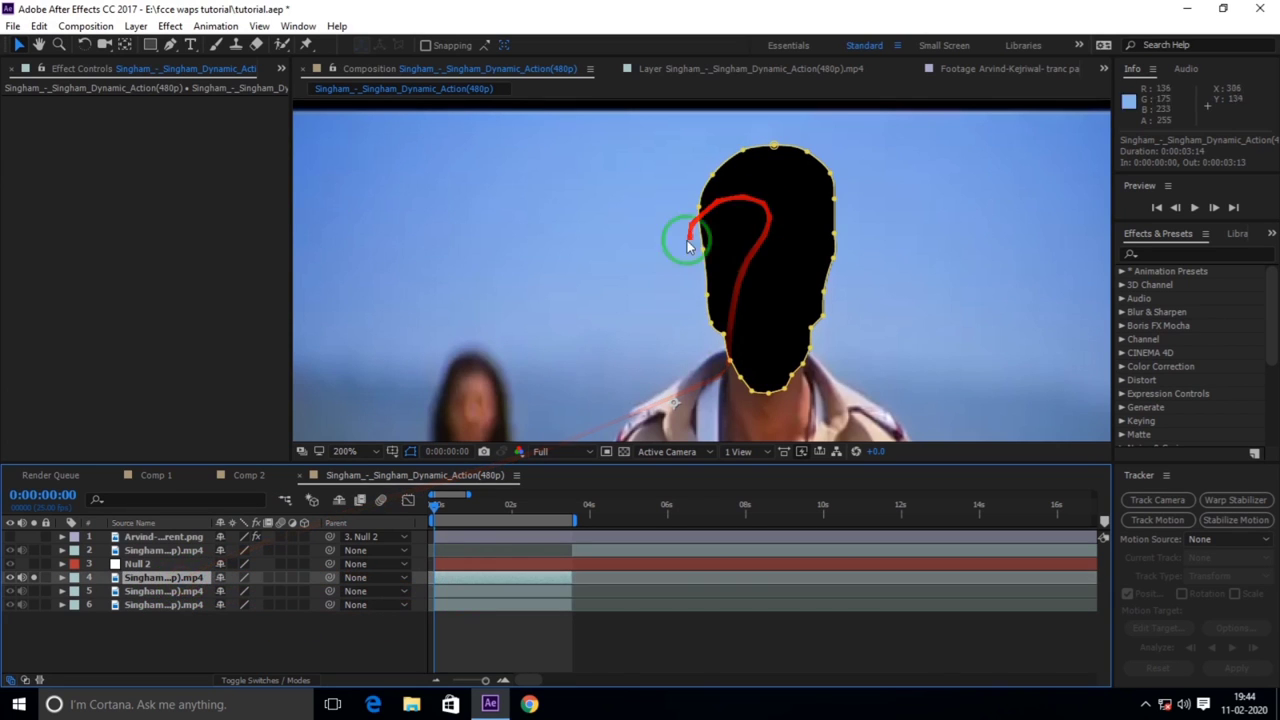
{"action": "left_click", "coordinate": [168, 592]}
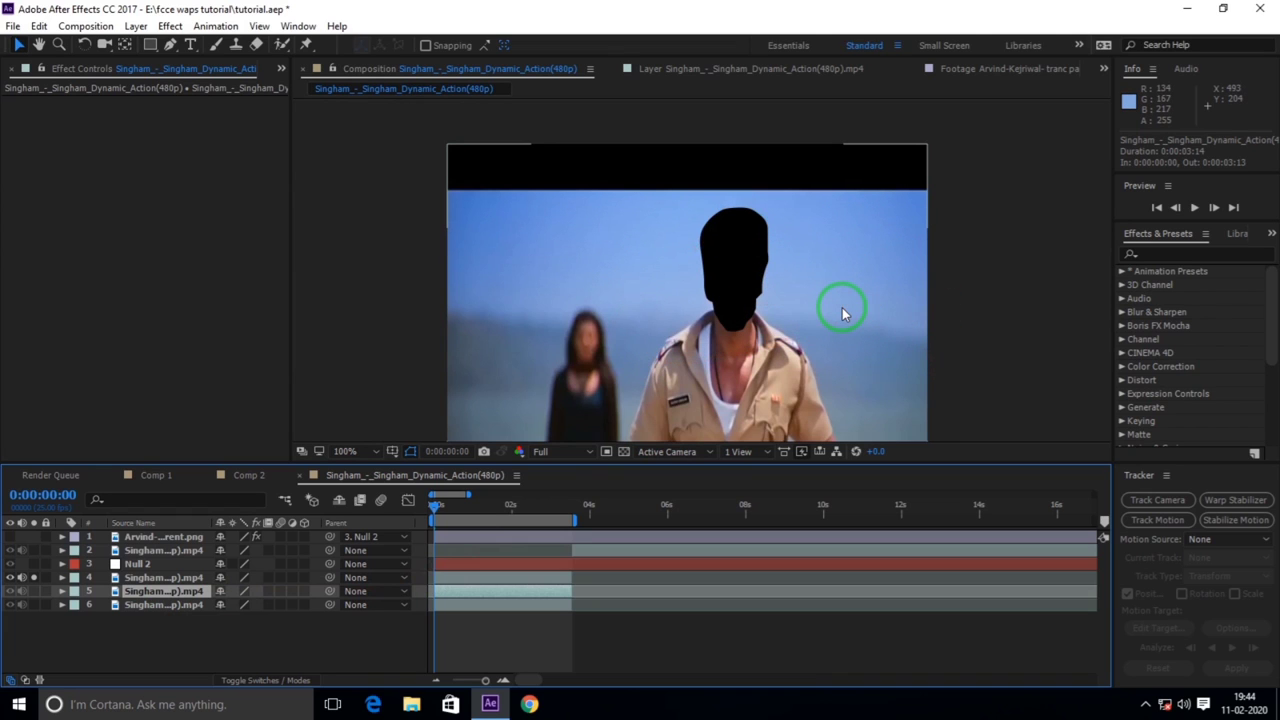
{"action": "left_click", "coordinate": [491, 580]}
{"action": "left_click", "coordinate": [492, 591]}
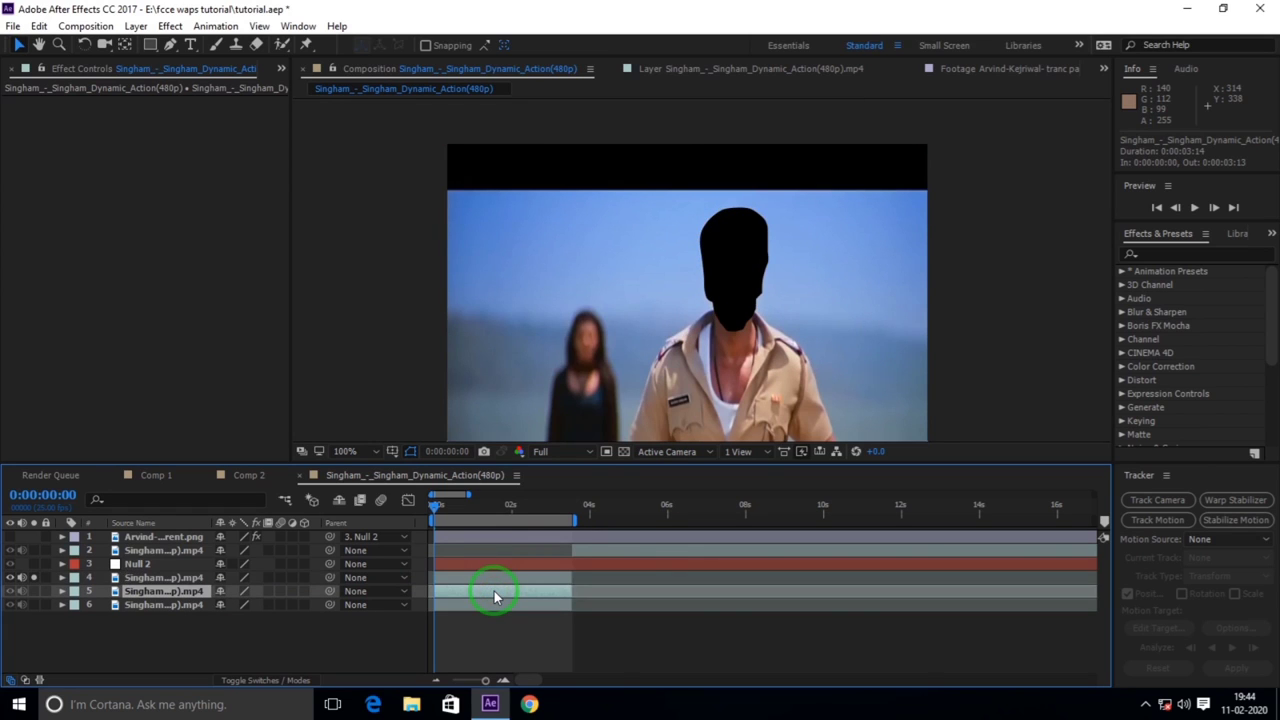
- Shift the duplicate footage to 211.0, 230.0 so sky fills the cut-out face
{"action": "left_click", "coordinate": [825, 322]}
{"action": "left_click_drag", "start_coordinate": [825, 322], "coordinate": [822, 320]}
{"action": "key", "text": "ctrl+z"}
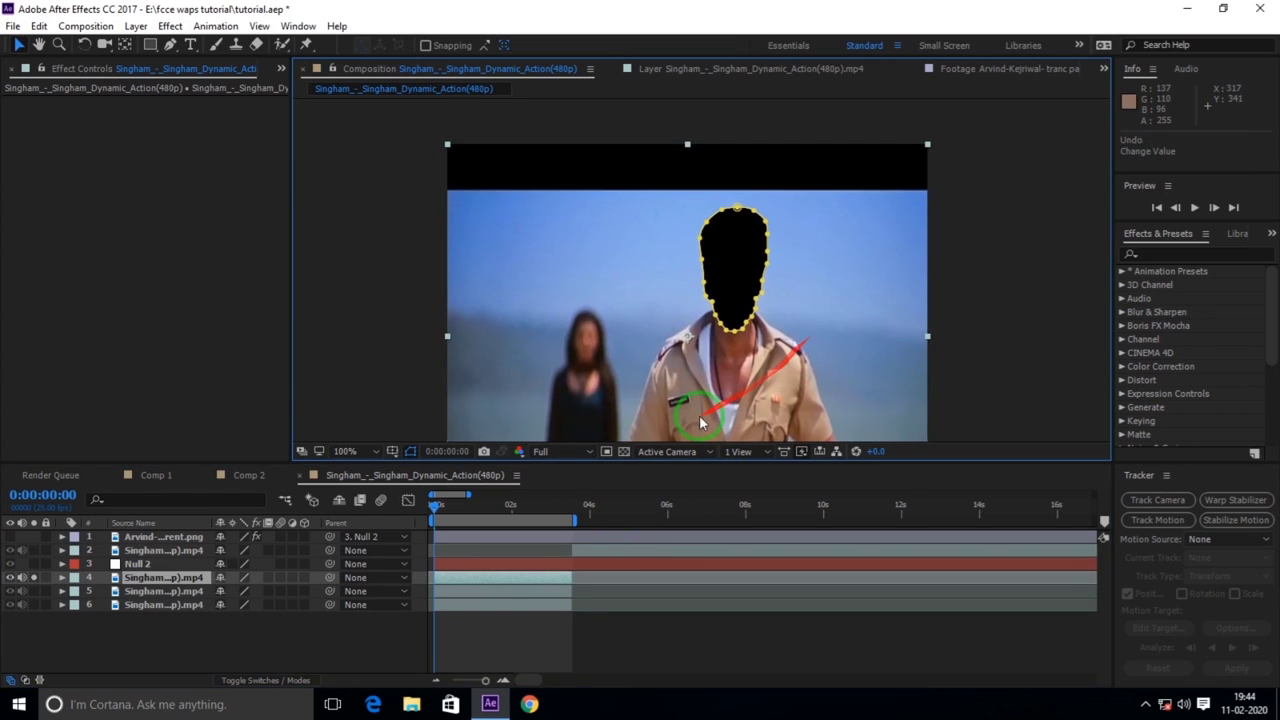
{"action": "left_click", "coordinate": [498, 591]}
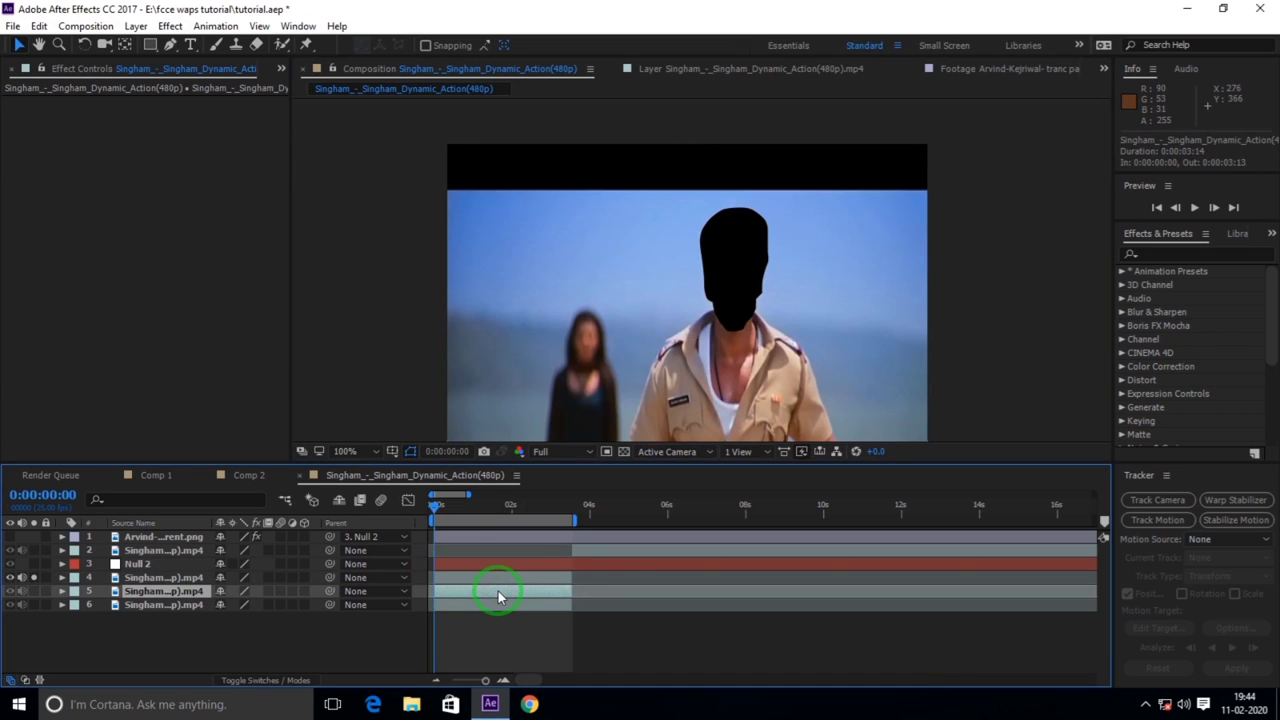
{"action": "left_click", "coordinate": [183, 592]}
{"action": "left_click", "coordinate": [34, 577]}
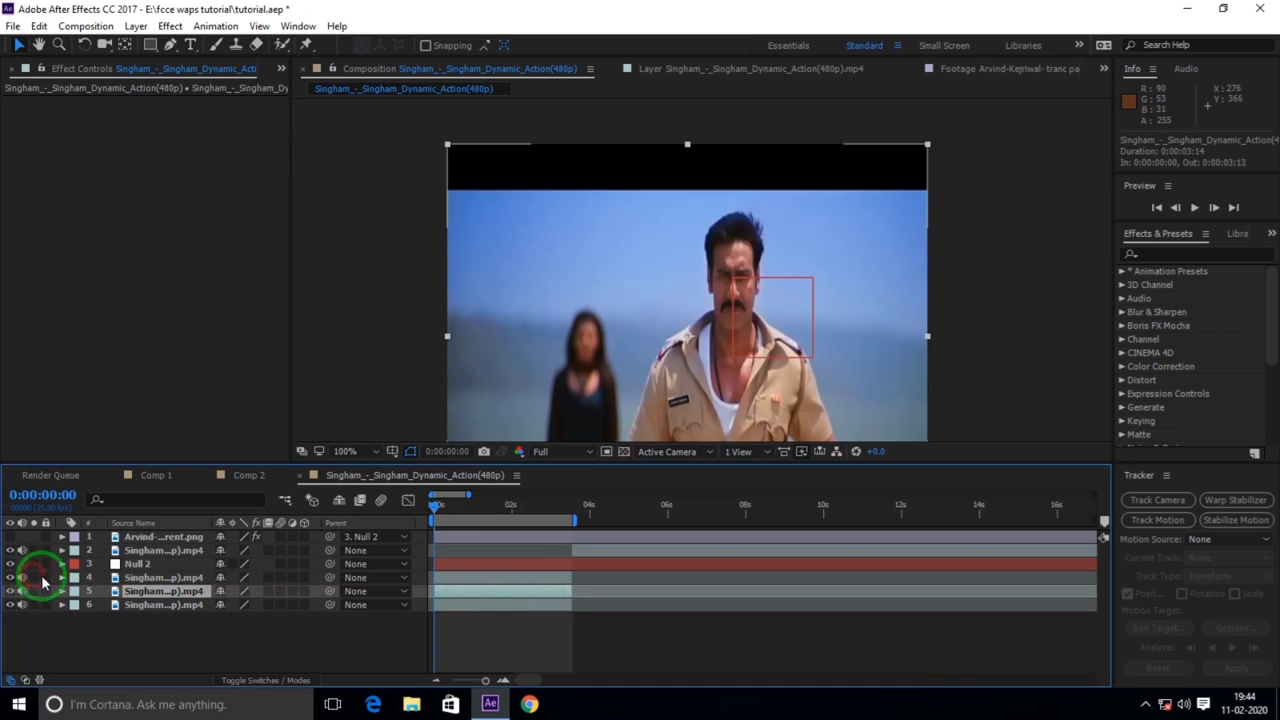
{"action": "left_click", "coordinate": [148, 597]}
{"action": "mouse_move", "coordinate": [148, 597]}
{"action": "left_mouse_down"}
{"action": "mouse_move", "coordinate": [875, 322]}
{"action": "mouse_move", "coordinate": [818, 325]}
{"action": "mouse_move", "coordinate": [803, 311]}
{"action": "left_mouse_up"}
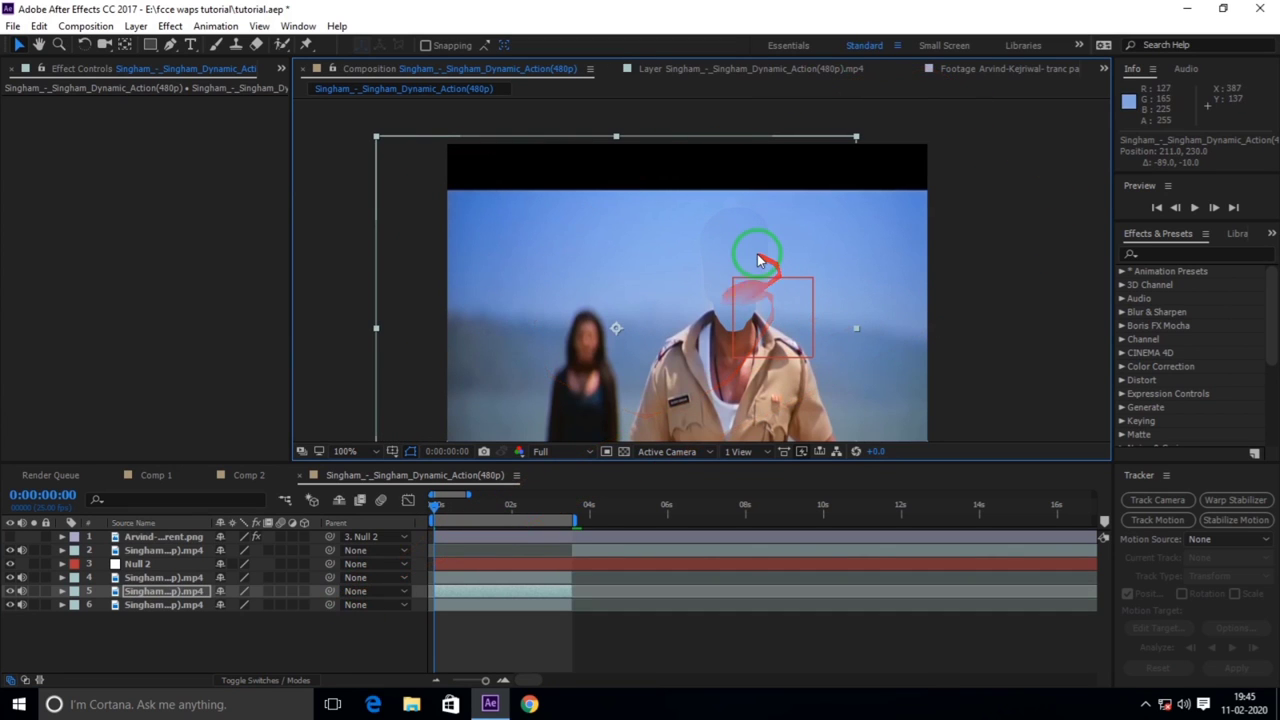
{"action": "left_click_drag", "start_coordinate": [751, 253], "coordinate": [258, 593]}
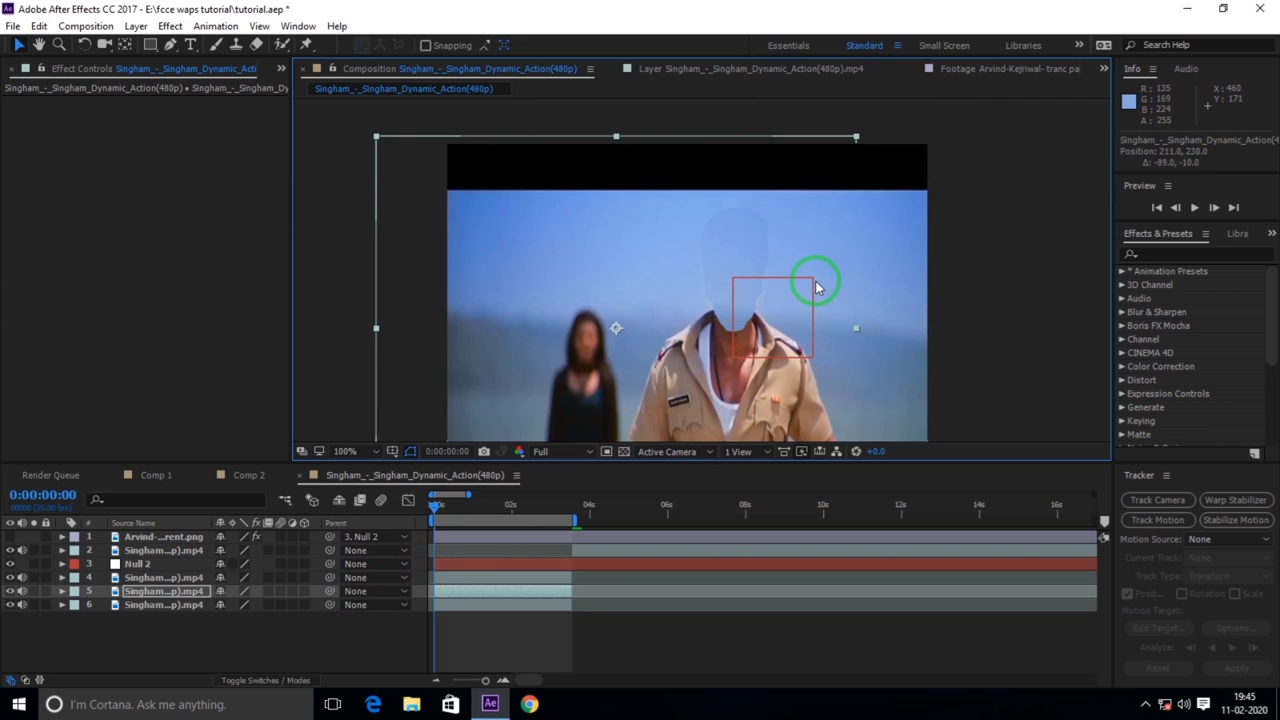
{"action": "left_click", "coordinate": [163, 577]}
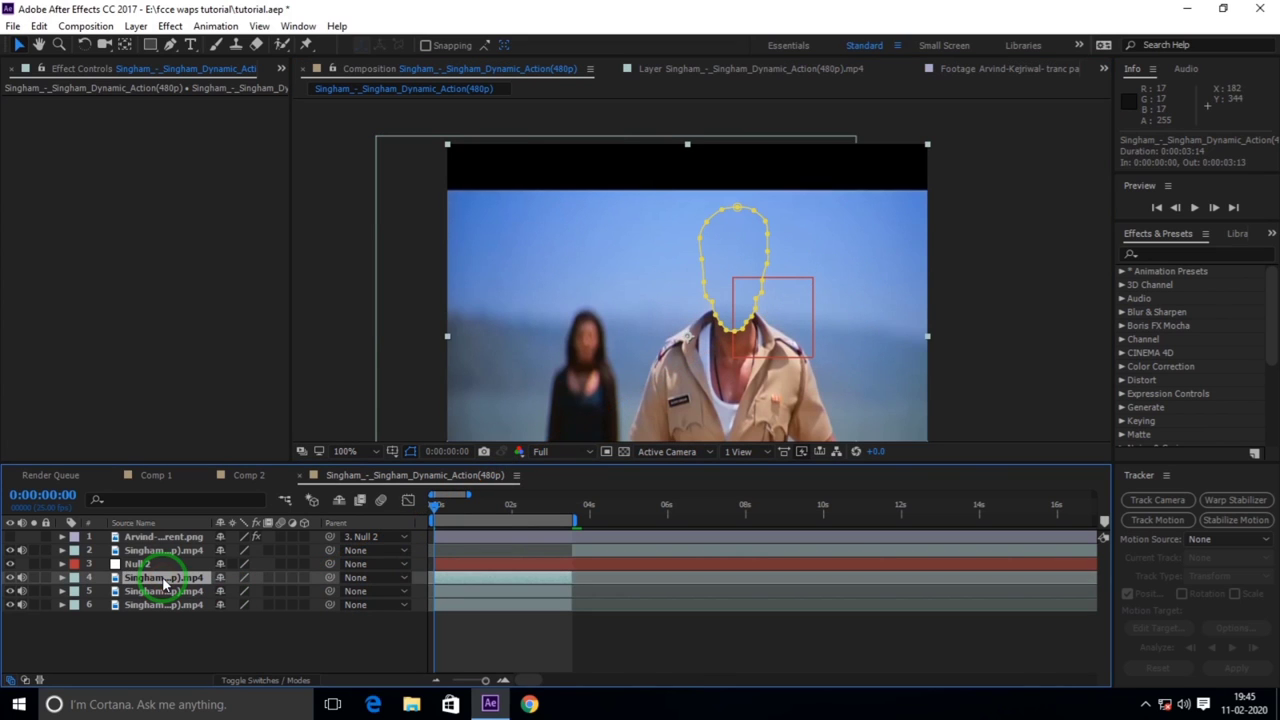
- Set layer 4's Mask Feather to 3.0 pixels
{"action": "key", "text": "m"}
{"action": "key", "text": "m"}
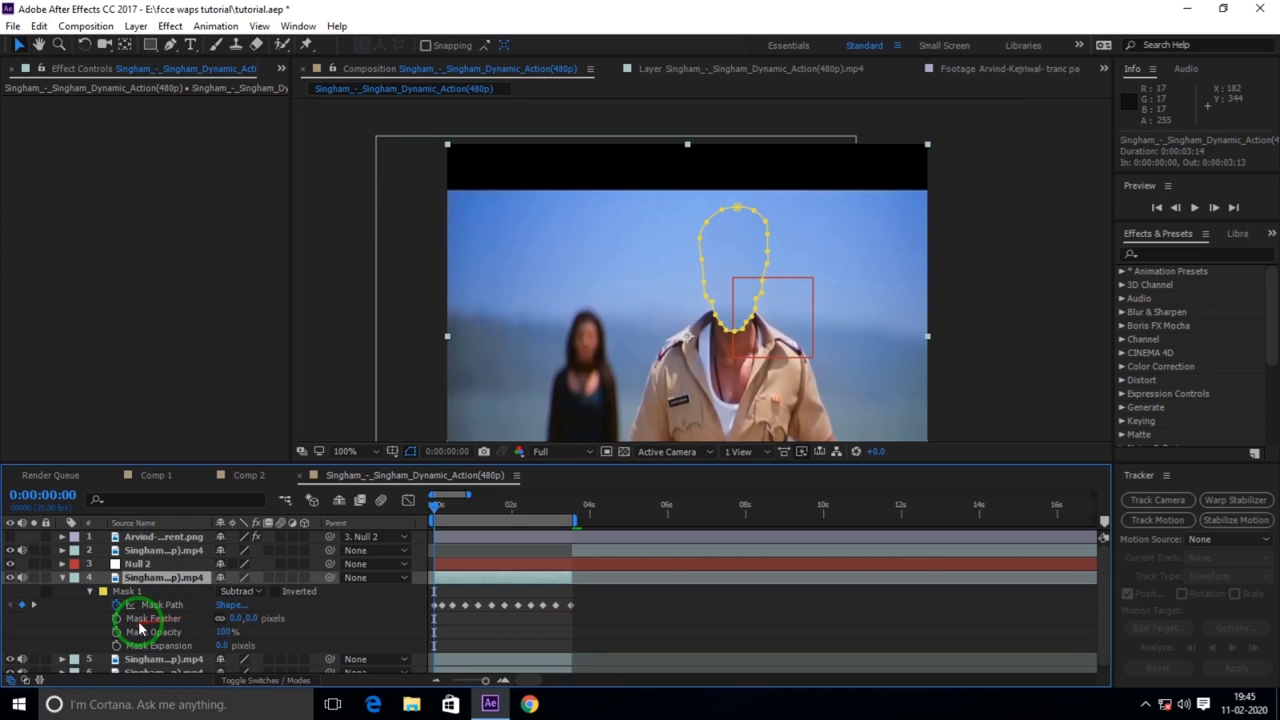
{"action": "left_click", "coordinate": [255, 620]}
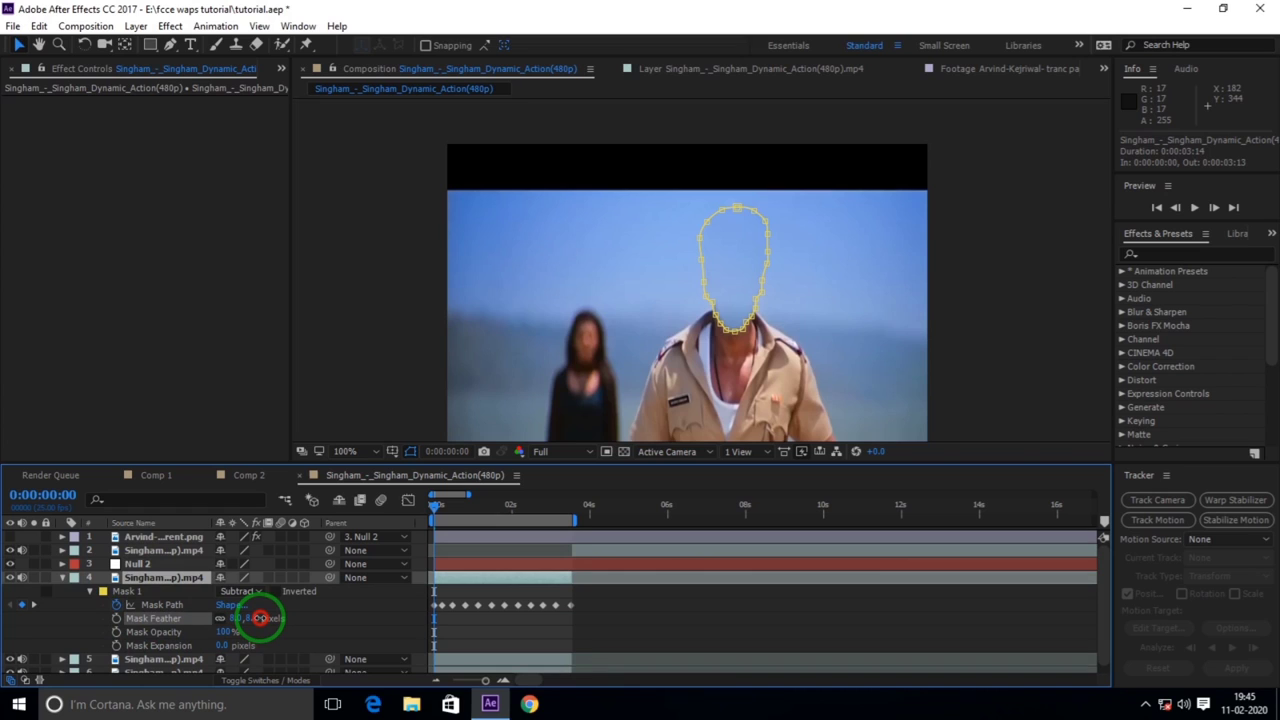
{"action": "type", "text": "9"}
{"action": "key", "text": "Return"}
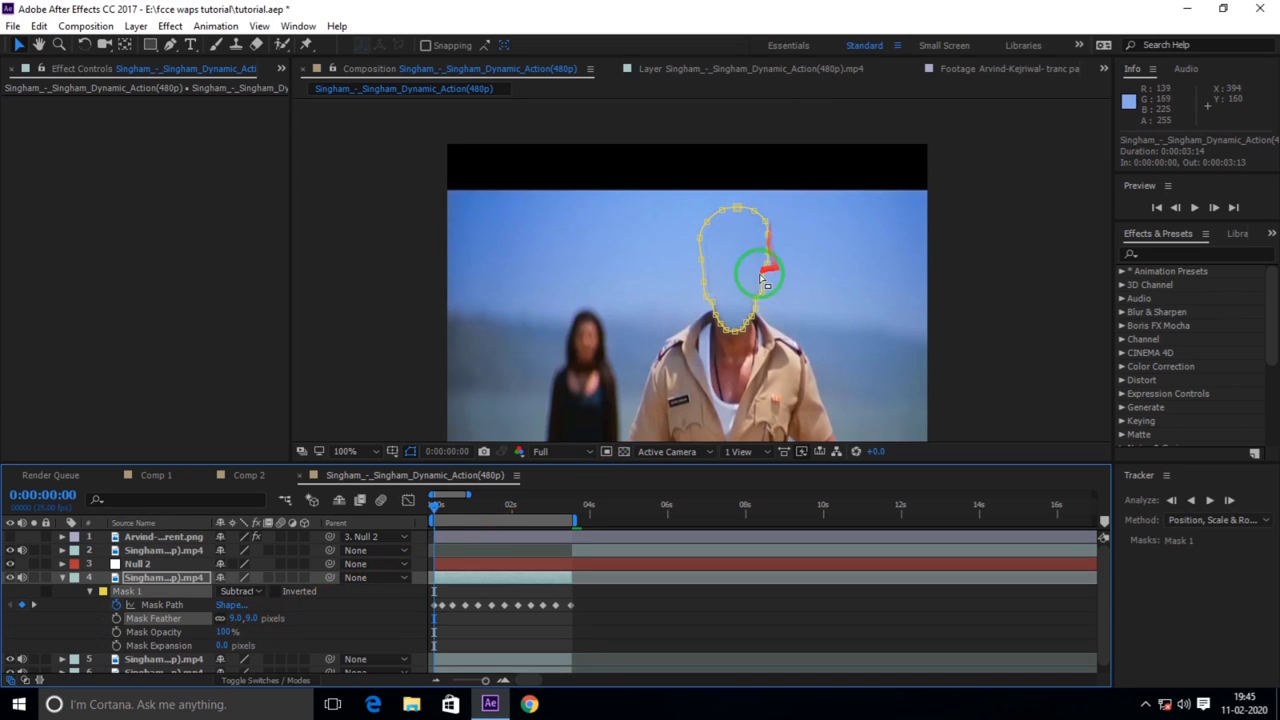
{"action": "left_click", "coordinate": [163, 538]}
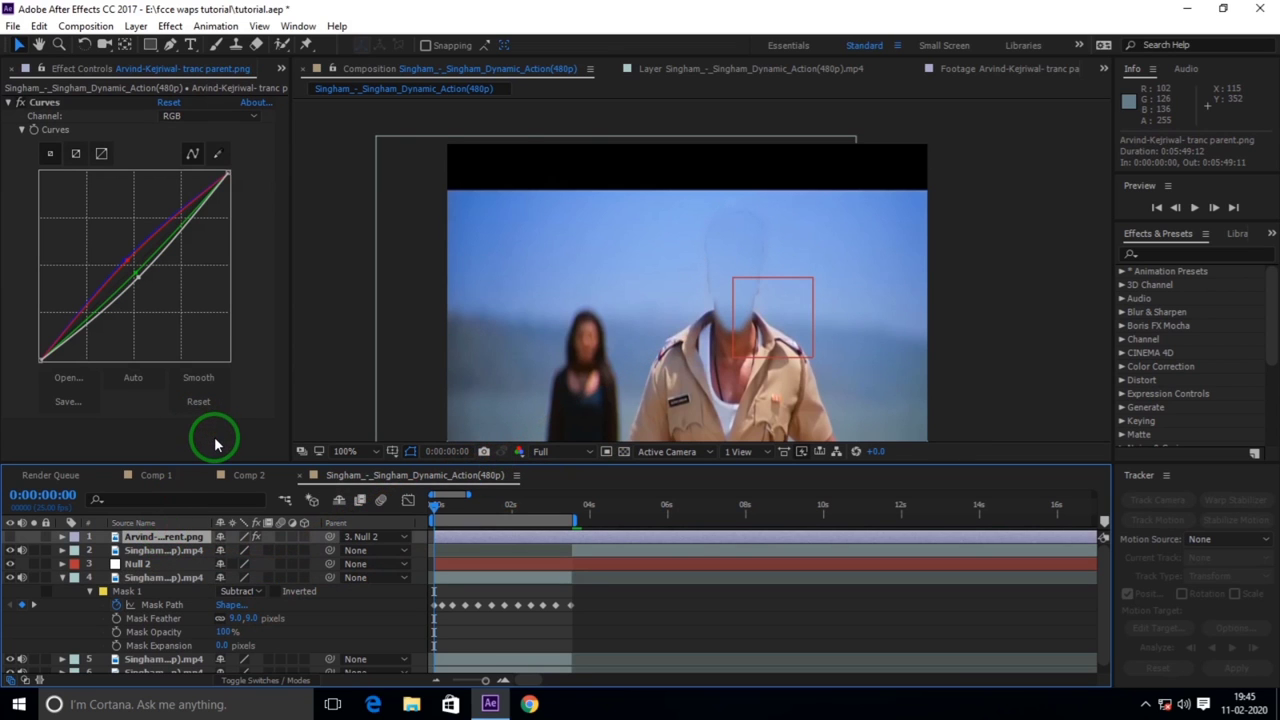
{"action": "left_click", "coordinate": [243, 619]}
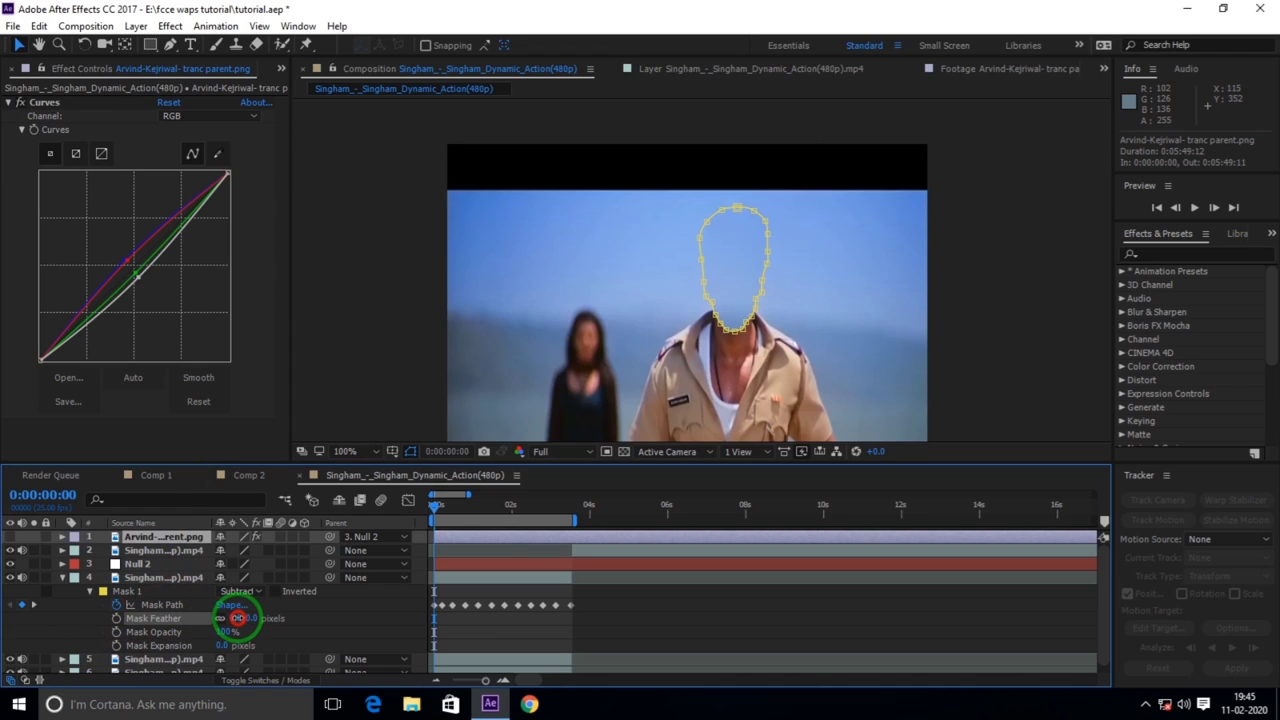
{"action": "left_click_drag", "start_coordinate": [237, 618], "coordinate": [242, 618]}
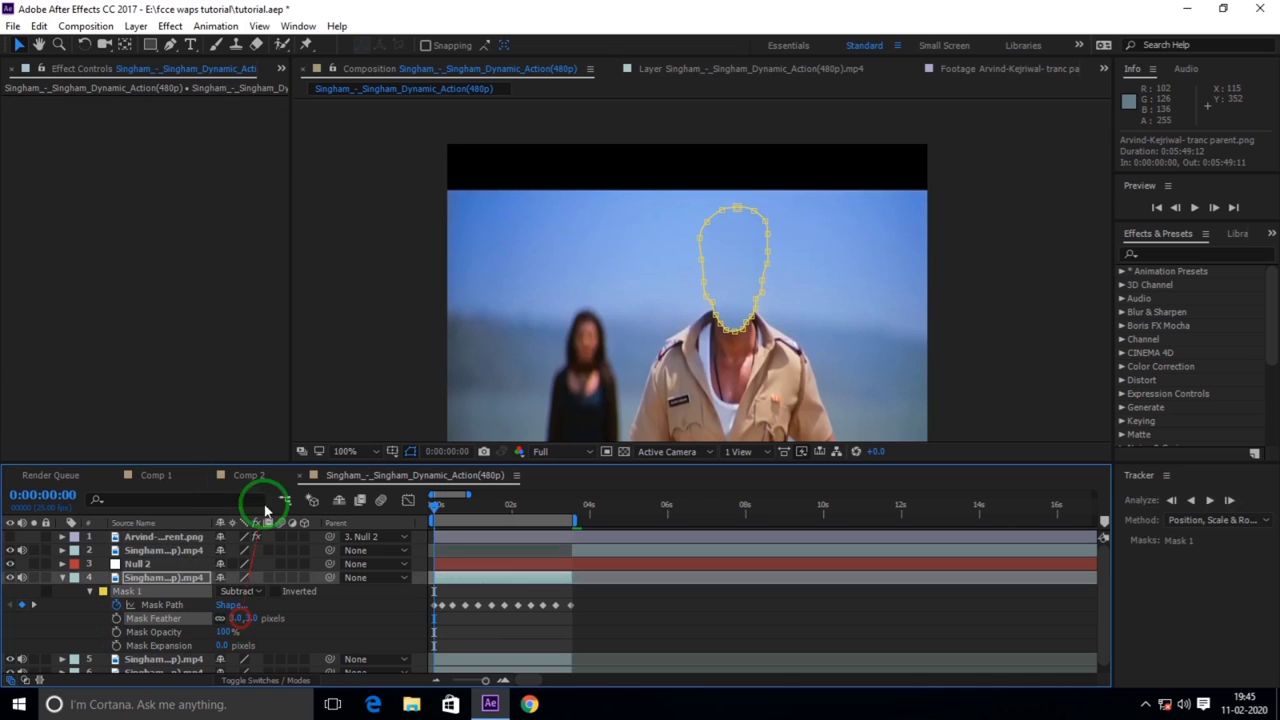
{"action": "left_click", "coordinate": [183, 537]}
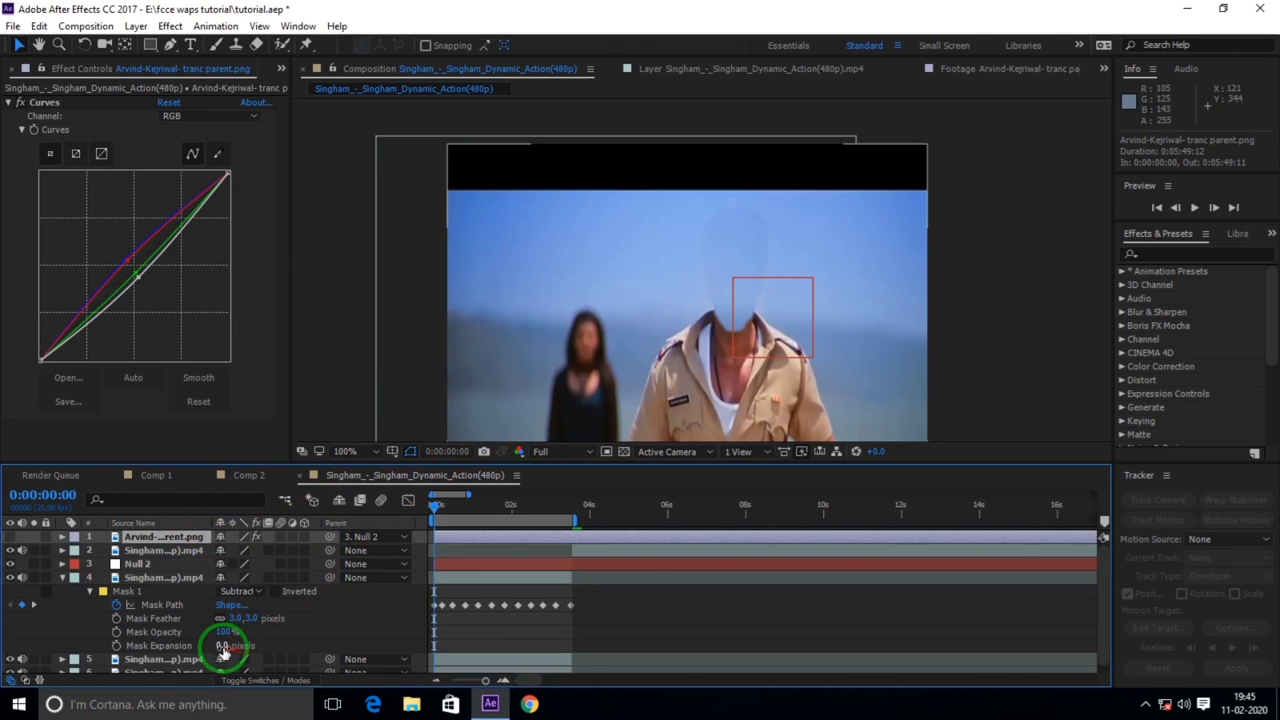
- Set the Mask Expansion to 1.0 pixel
{"action": "left_click", "coordinate": [217, 645]}
{"action": "left_click_drag", "start_coordinate": [217, 645], "coordinate": [222, 645]}
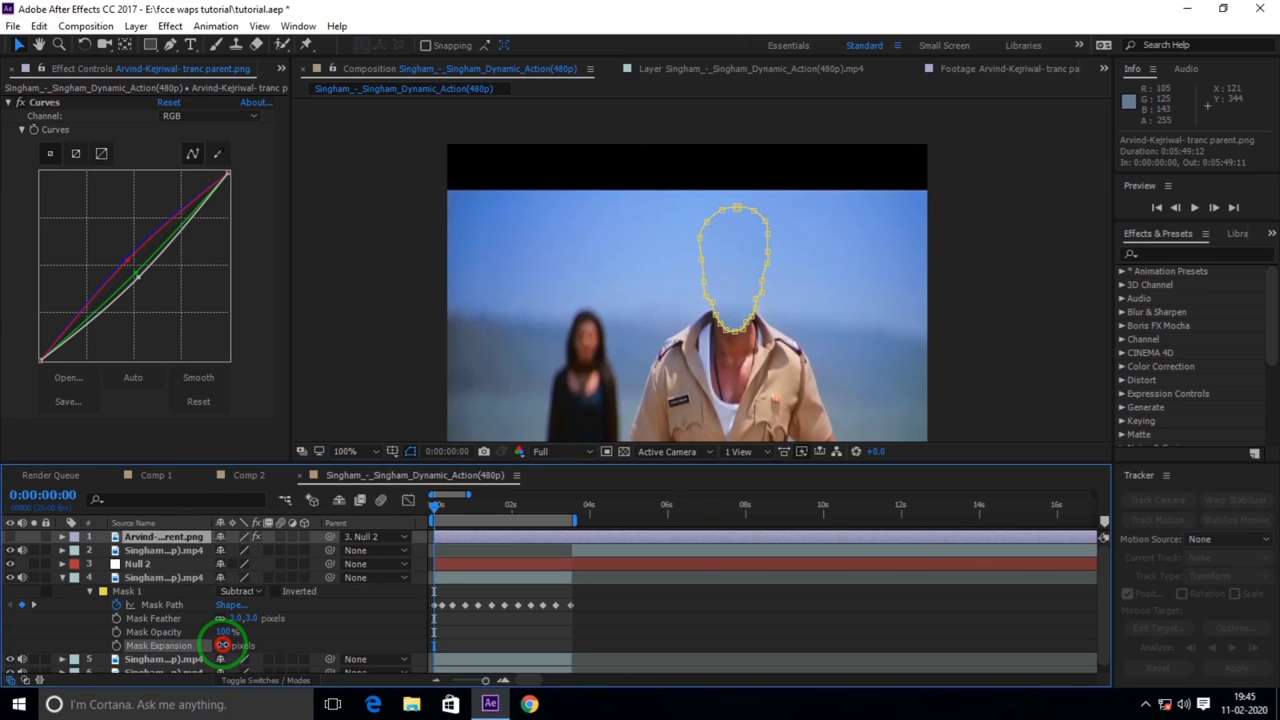
{"action": "left_click_drag", "start_coordinate": [222, 645], "coordinate": [223, 645]}
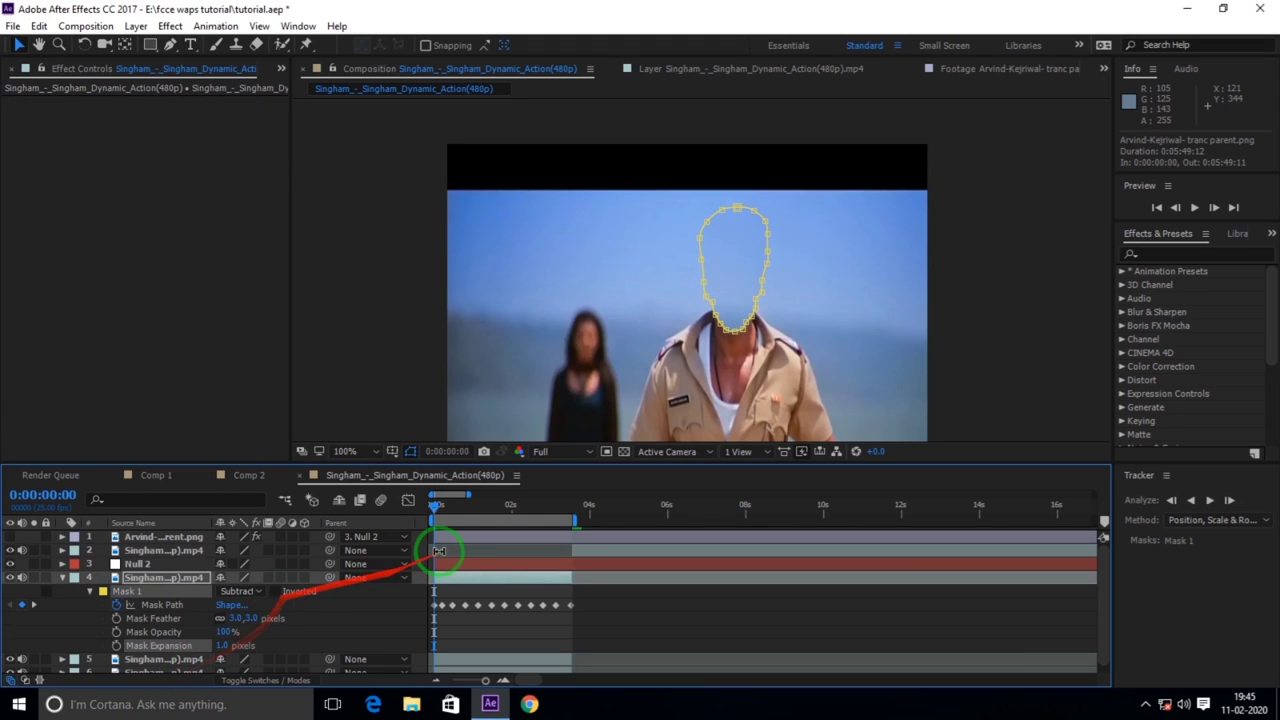
{"action": "left_click", "coordinate": [363, 370]}
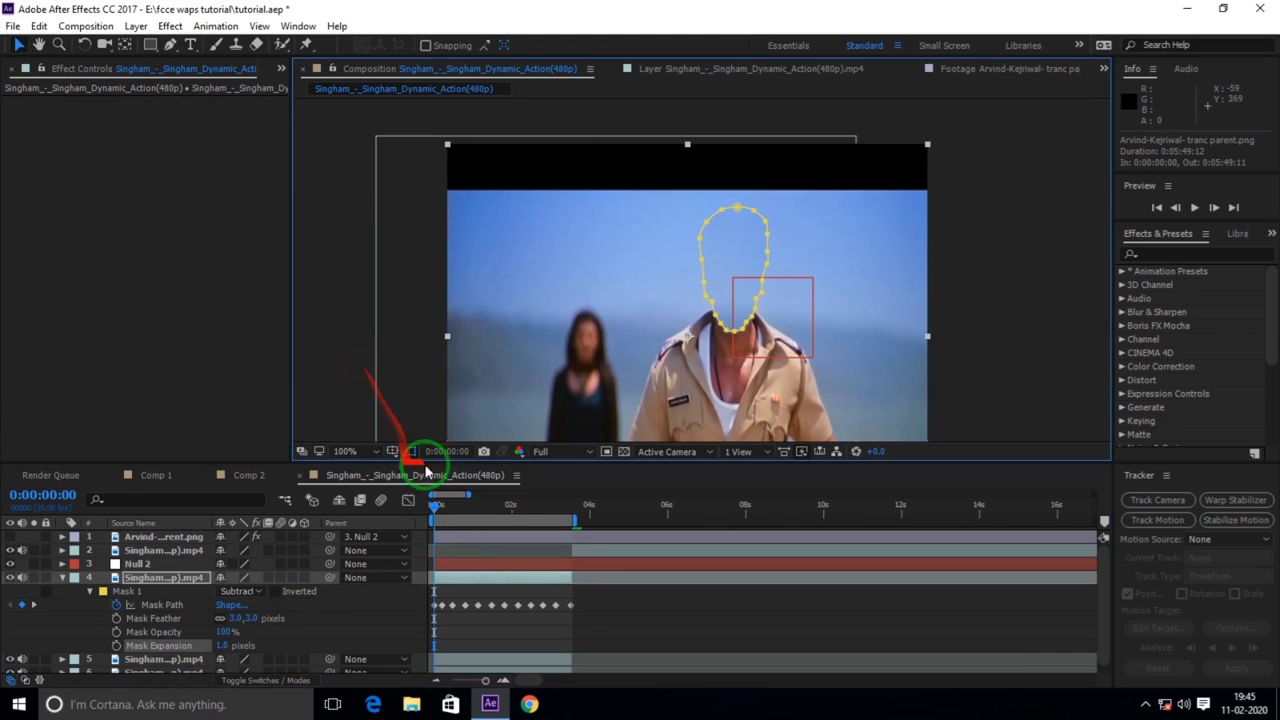
- Turn the Arvind face layer back on, place it around 12.4, 24.5, and scrub to check
{"action": "left_click", "coordinate": [10, 537]}
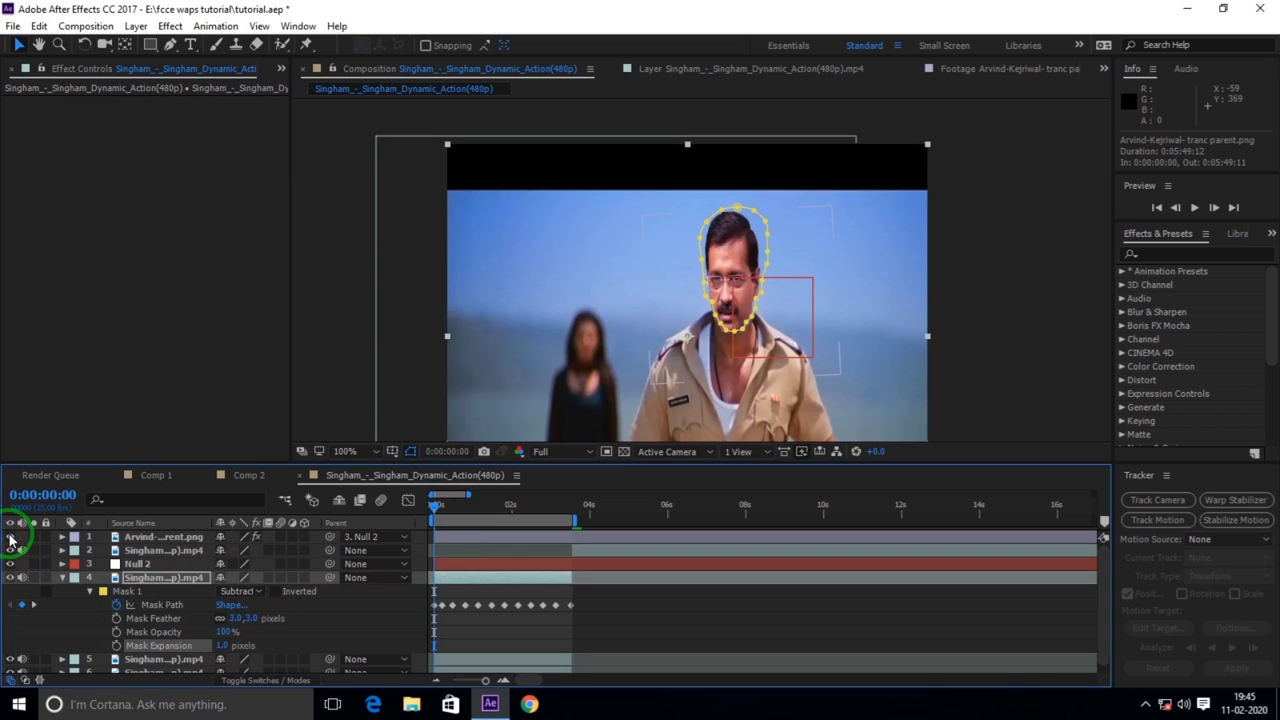
{"action": "key", "text": "ctrl+shift+a"}
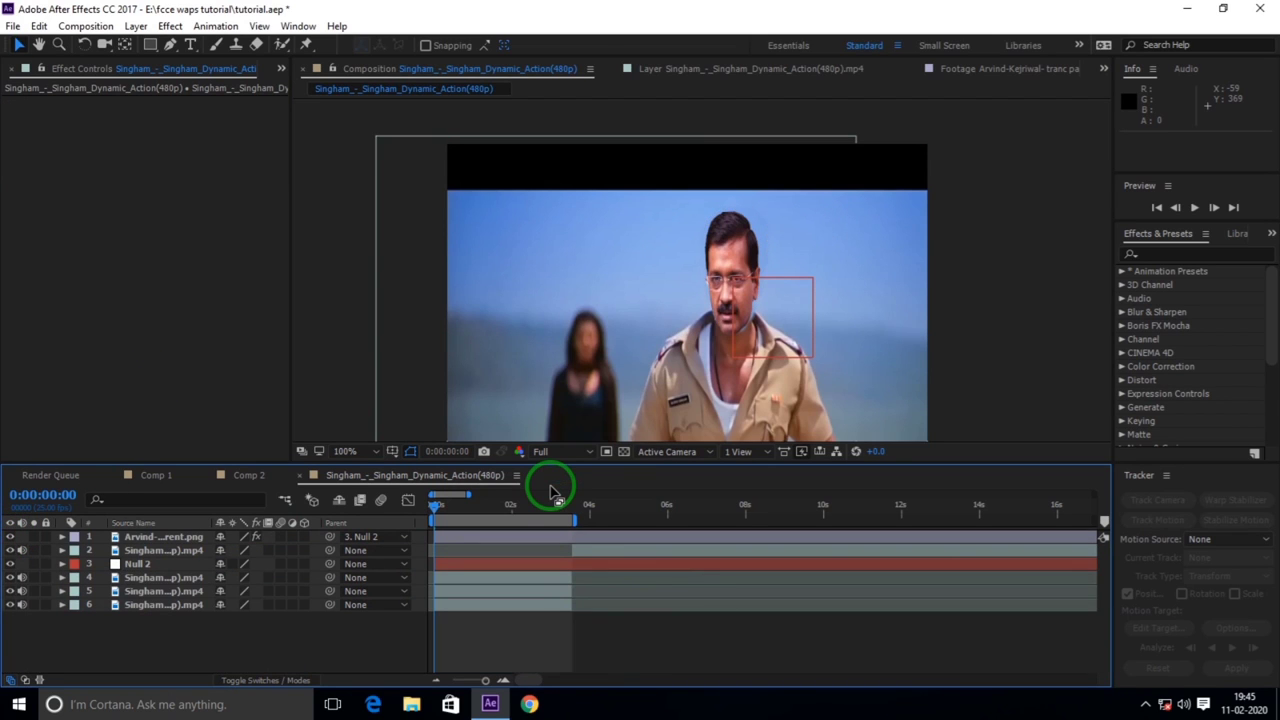
{"action": "mouse_move", "coordinate": [163, 537]}
{"action": "left_mouse_down"}
{"action": "mouse_move", "coordinate": [455, 545]}
{"action": "mouse_move", "coordinate": [742, 286]}
{"action": "left_mouse_up"}
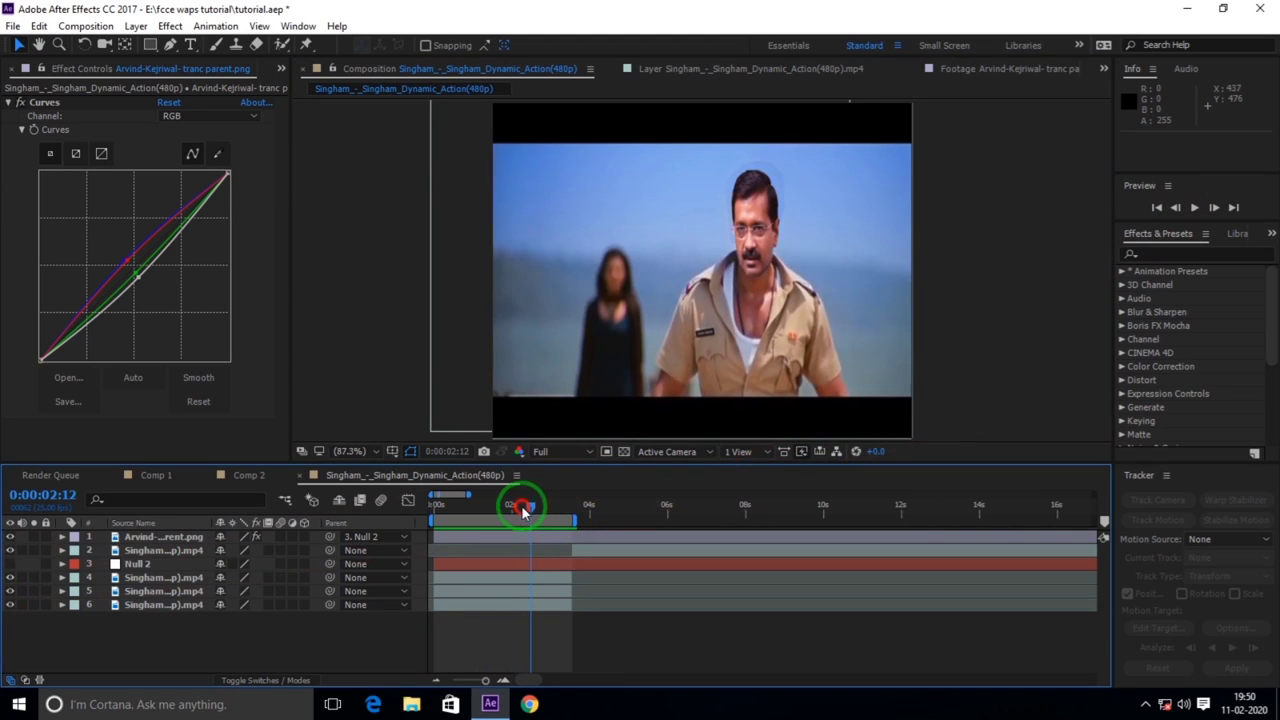
{"action": "left_click_drag", "start_coordinate": [524, 511], "coordinate": [323, 508]}
{"action": "left_click", "coordinate": [1194, 207]}
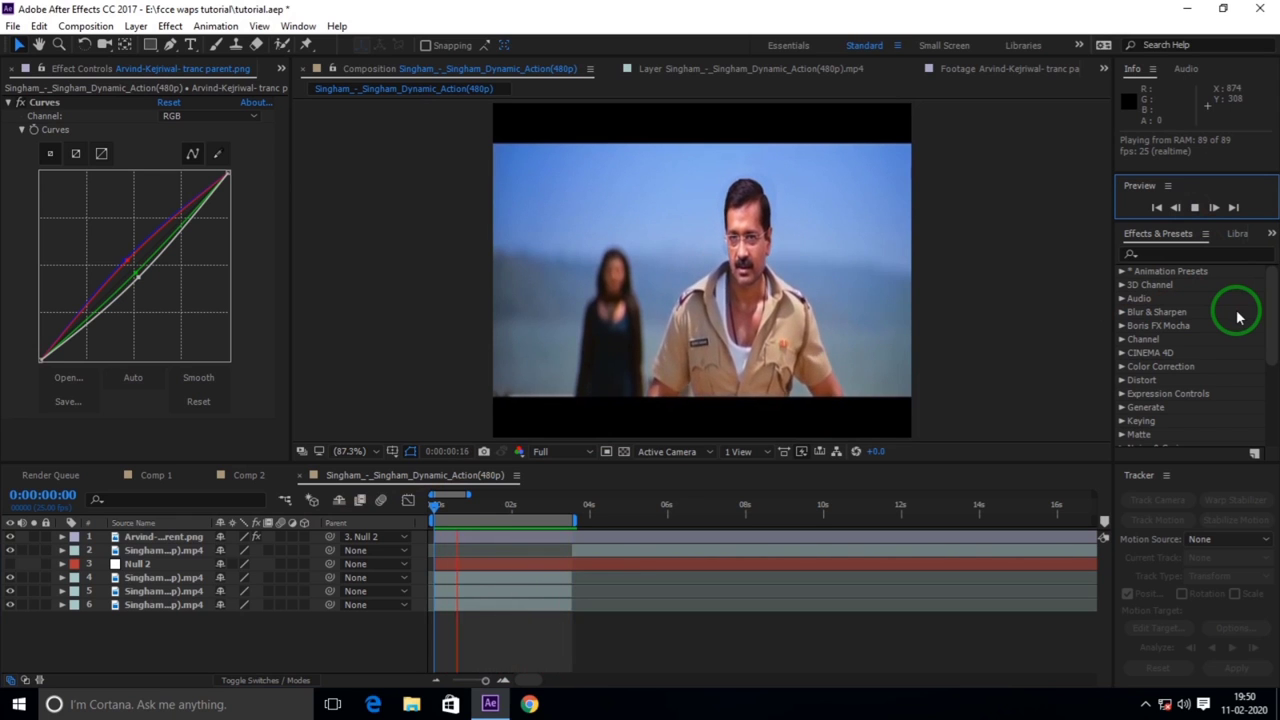
{"action": "left_click", "coordinate": [1194, 207]}
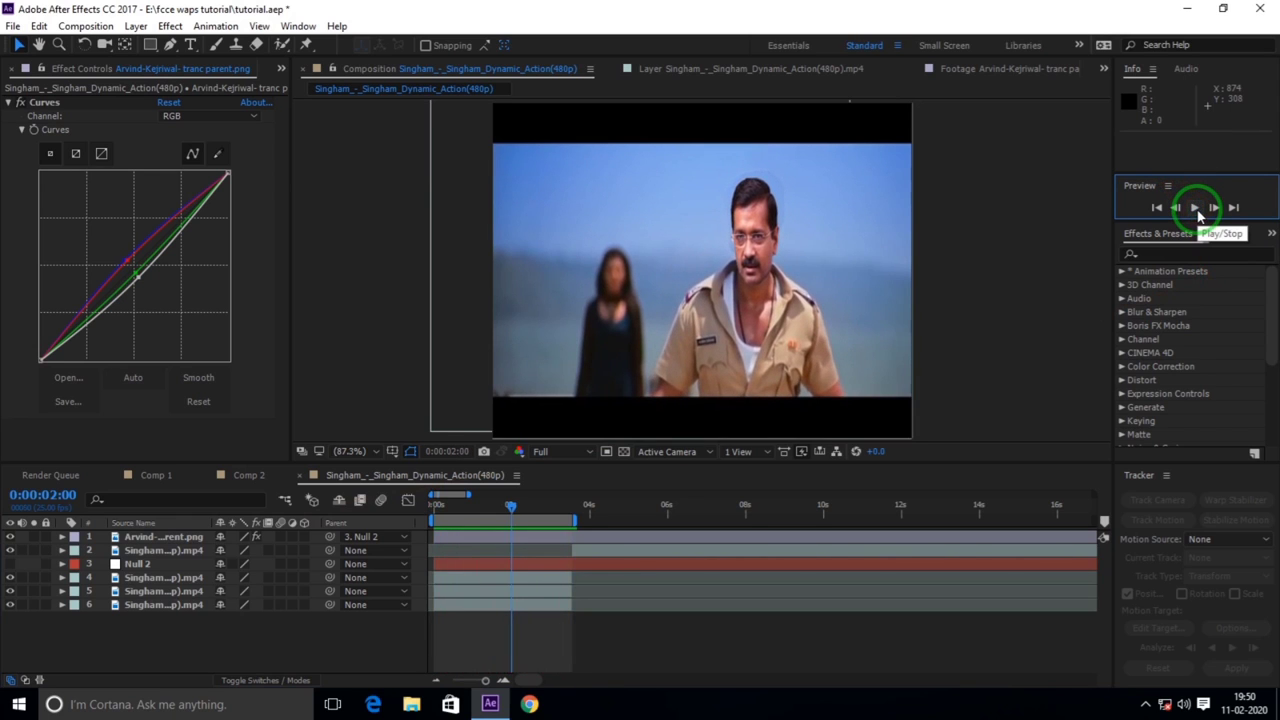